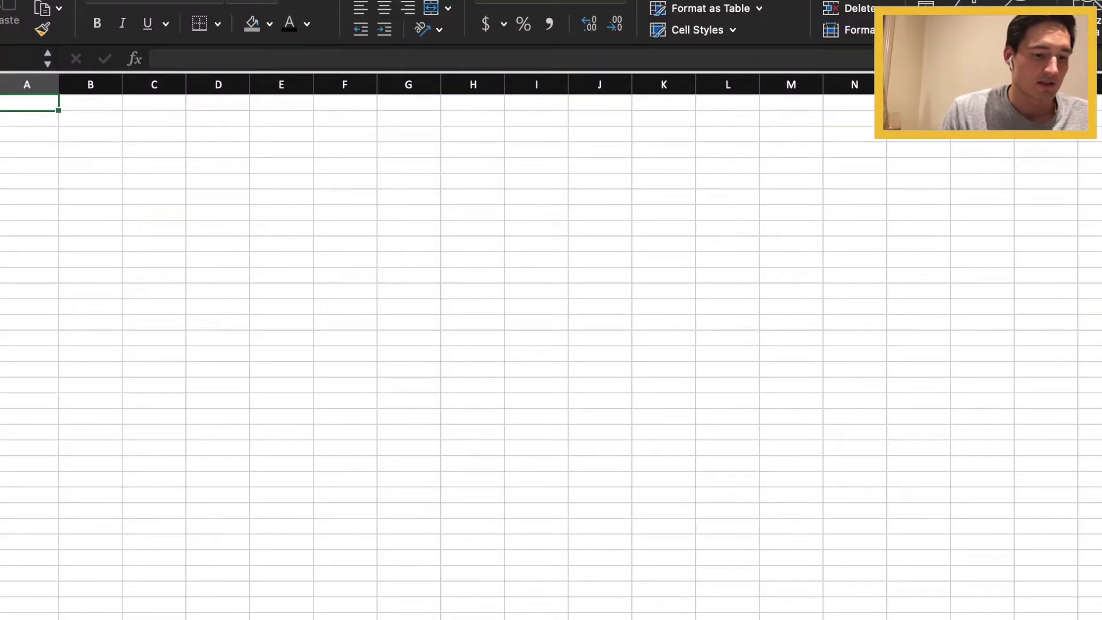
# Enter the title 'Calculating Materiality' in B2, centred with wrapped text
pyautogui.click(90, 118)
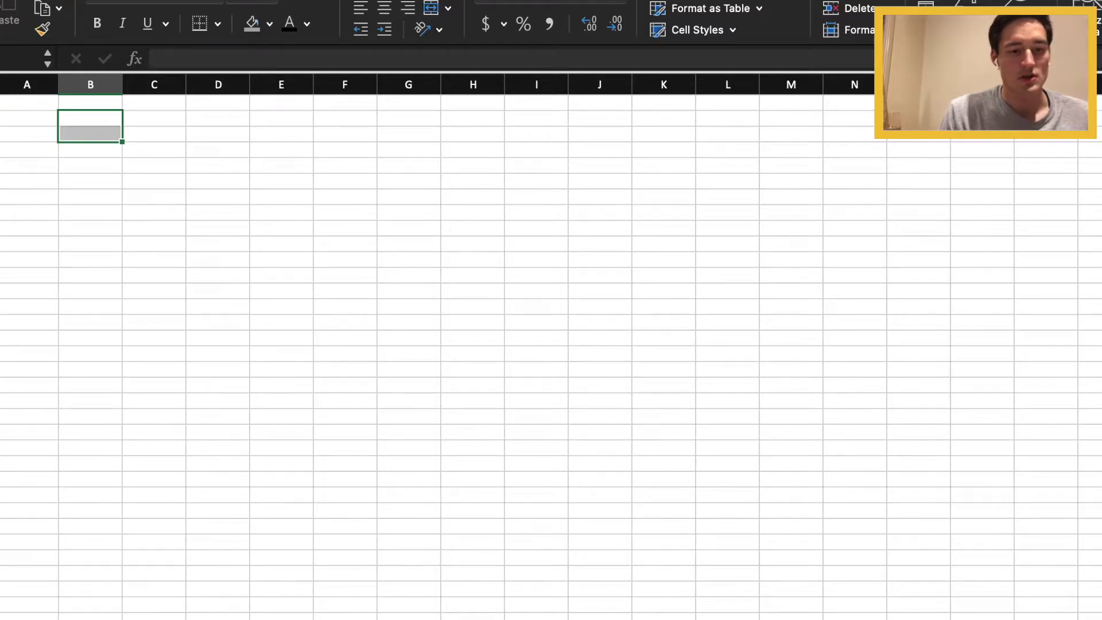
pyautogui.click(384, 8)
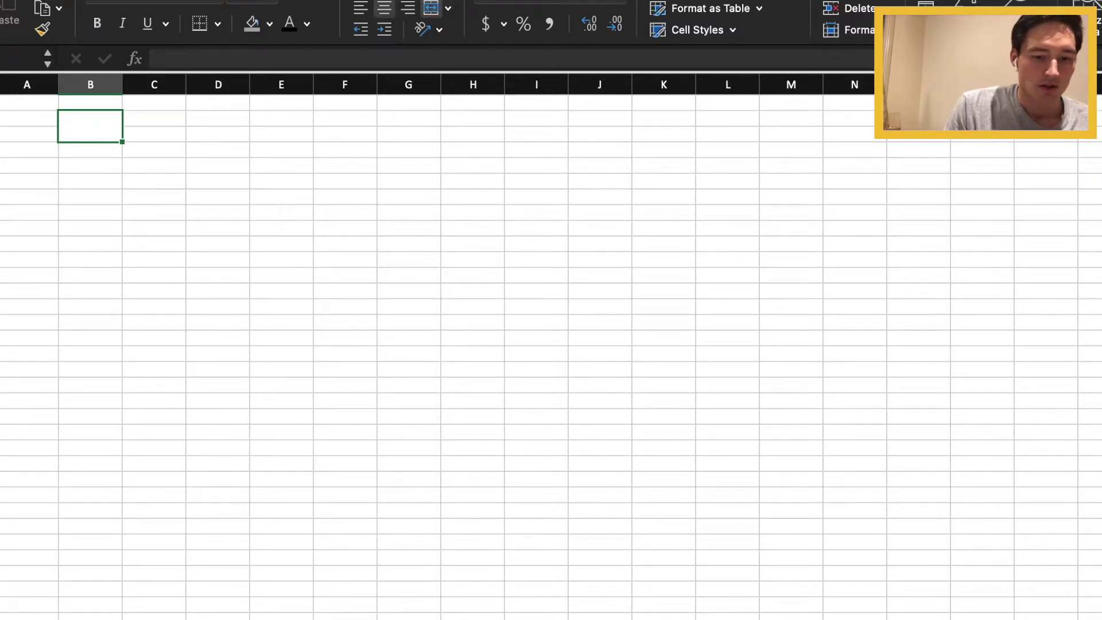
pyautogui.write('Calculating N')
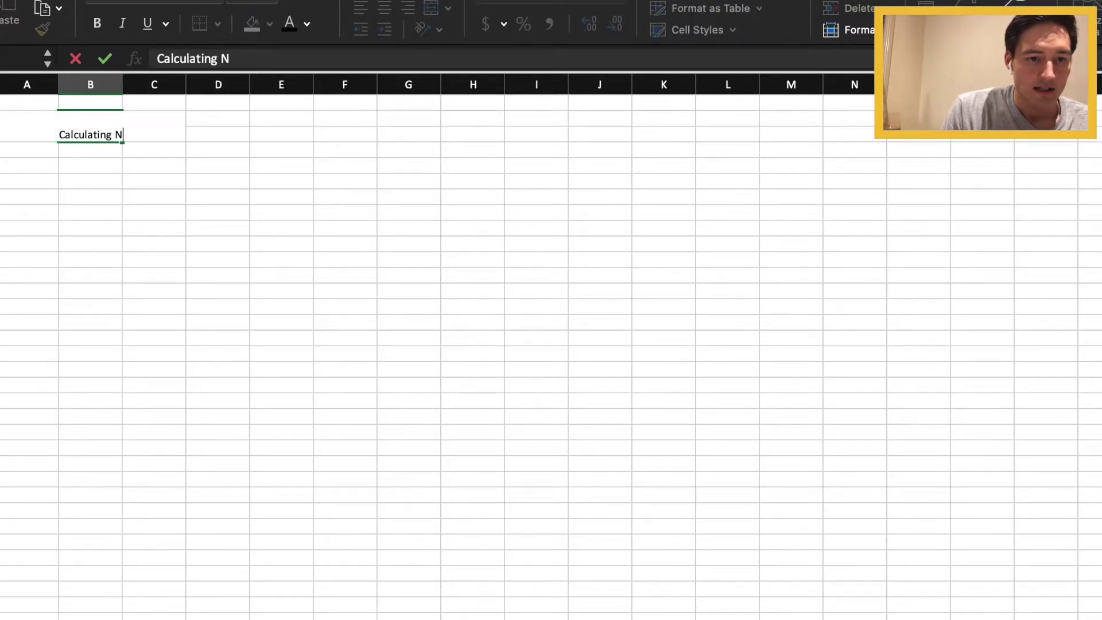
pyautogui.press('BackSpace')
pyautogui.write('Materiality')
pyautogui.press('Tab')
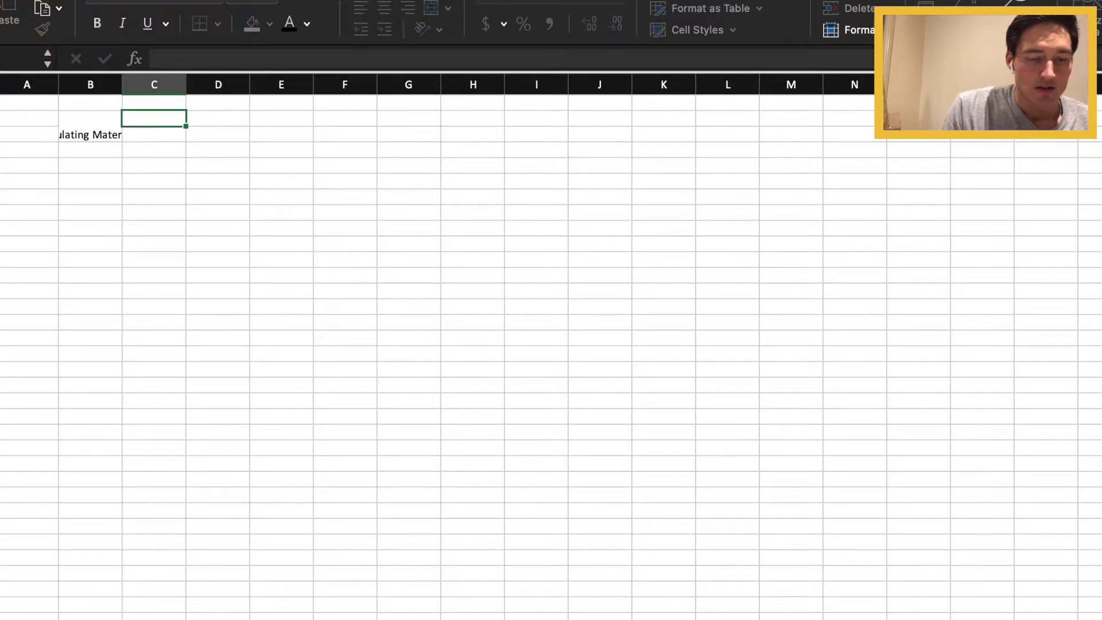
pyautogui.press('Left')
pyautogui.click(431, 7)
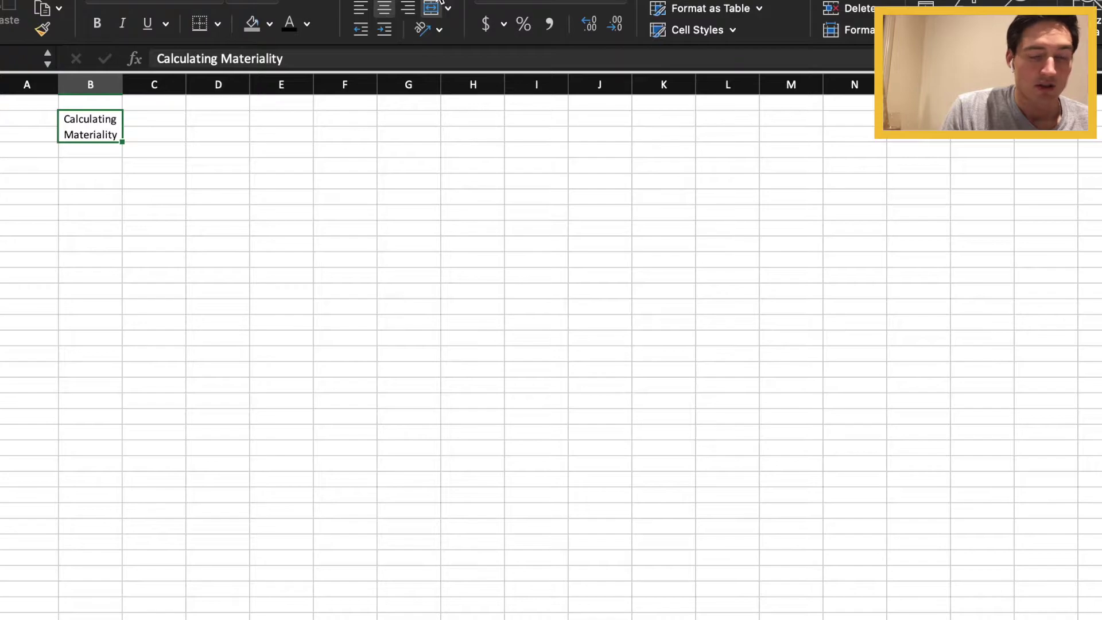
# Merge and centre C2:E2 and type the heading 'Measure FY2019'
pyautogui.press('Right')
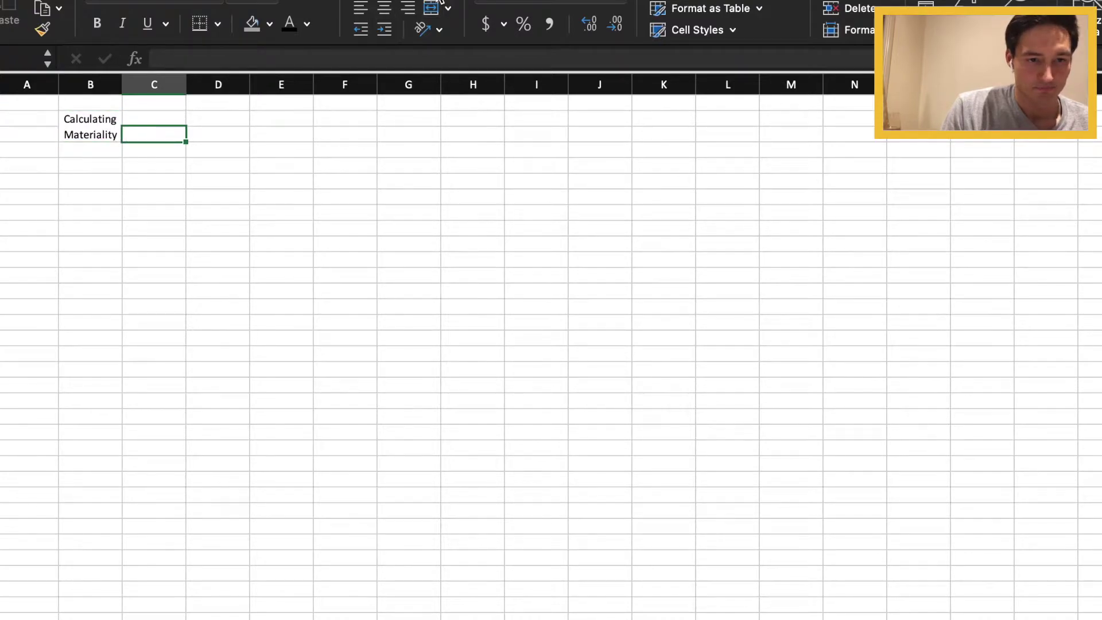
pyautogui.press('Up')
pyautogui.hotkey('shift', 'Right')
pyautogui.hotkey('shift', 'Right')
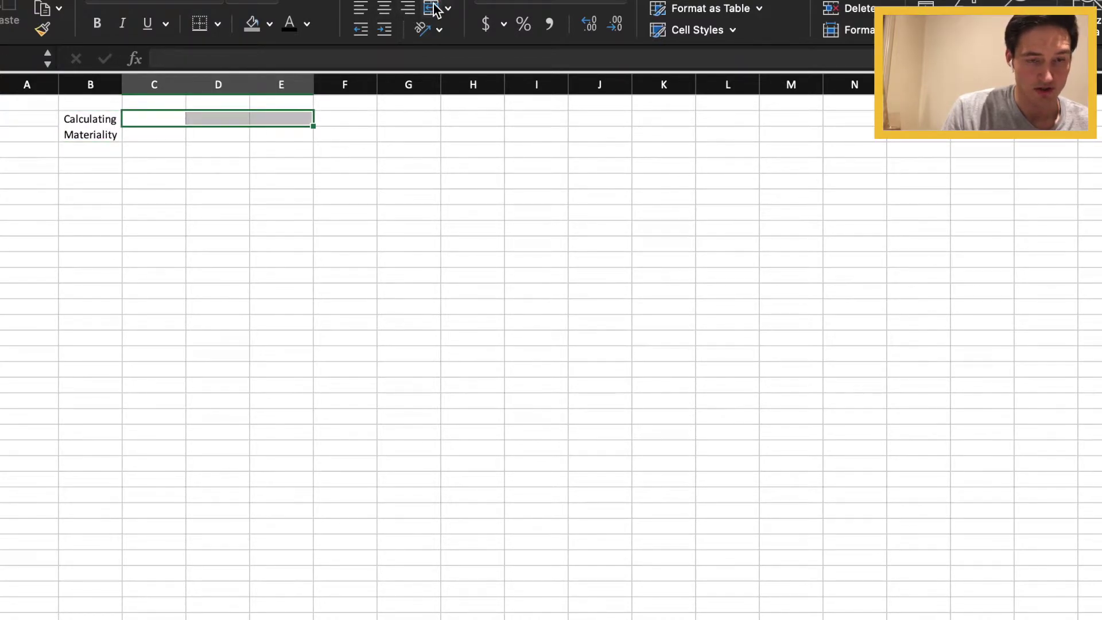
pyautogui.click(433, 8)
pyautogui.write('Measure FY2019')
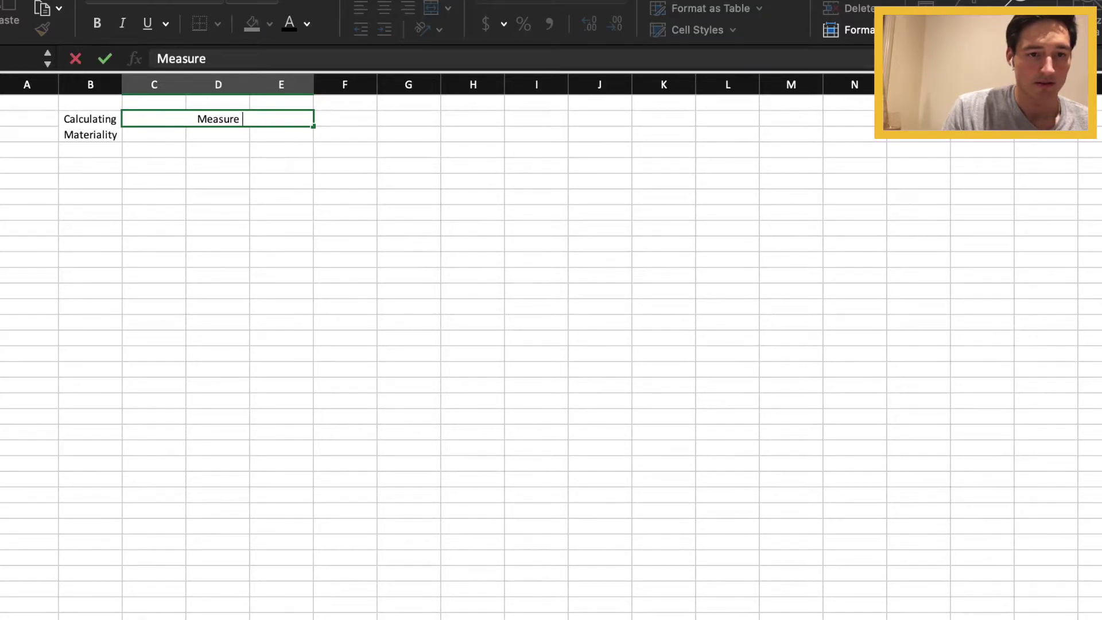
pyautogui.press('Return')
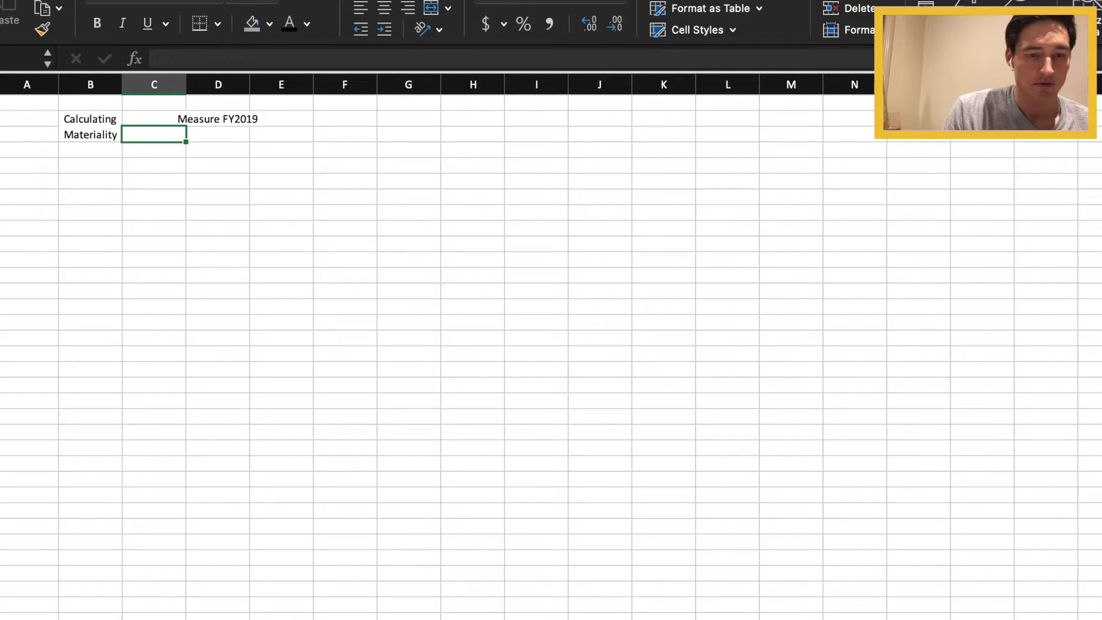
# Add column headings EBIT, Total Assets and Sales under the merged heading
pyautogui.write('EBIT')
pyautogui.press('Tab')
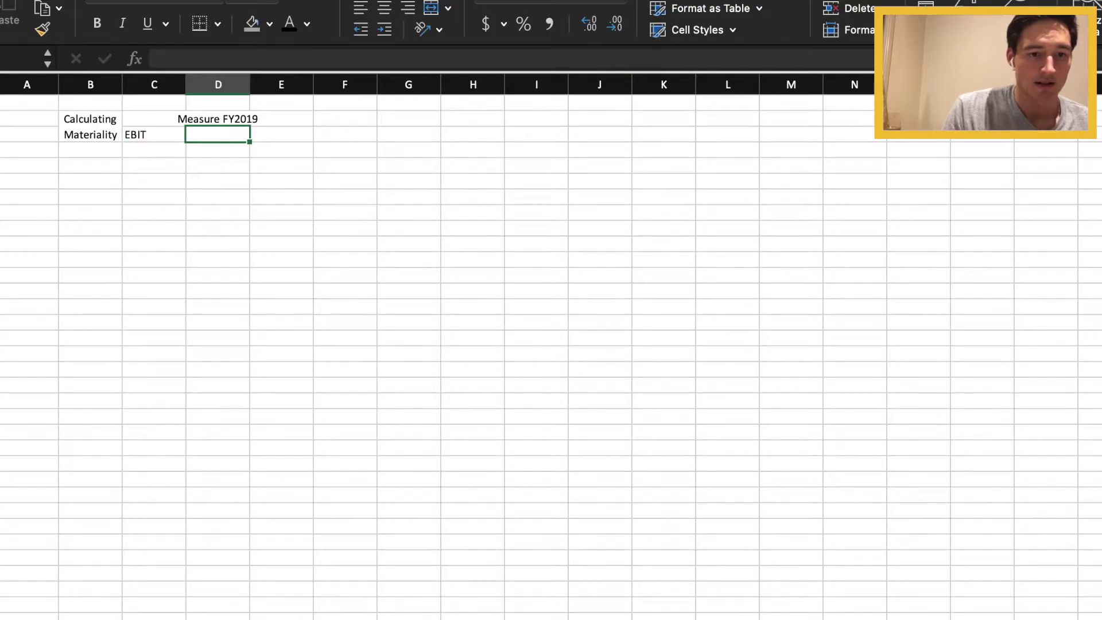
pyautogui.write('Total Assets')
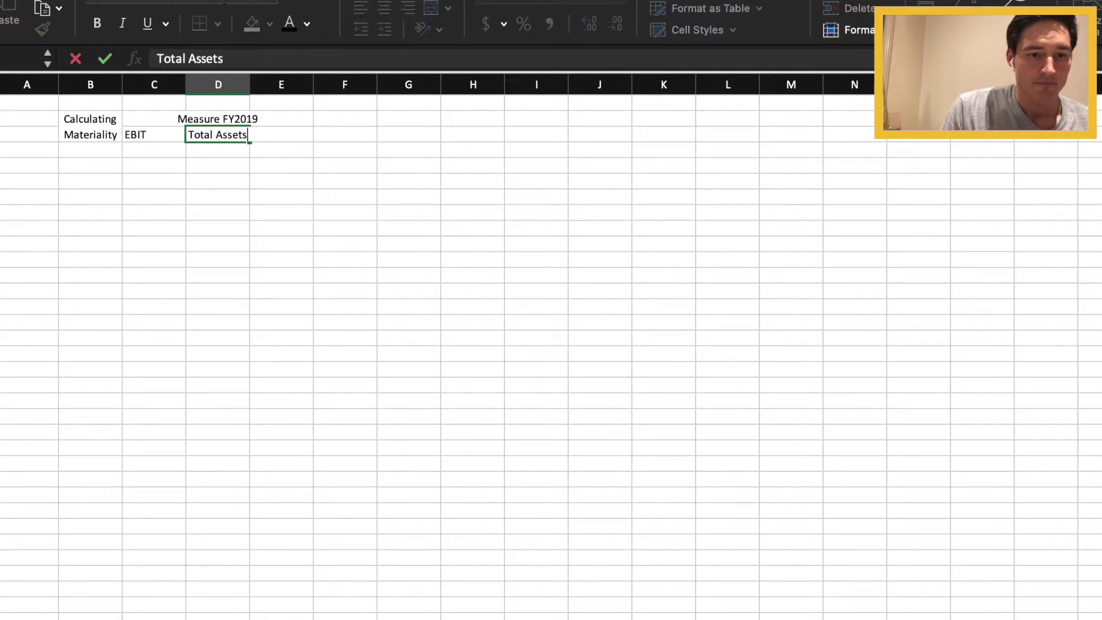
pyautogui.press('Tab')
pyautogui.write('Sales')
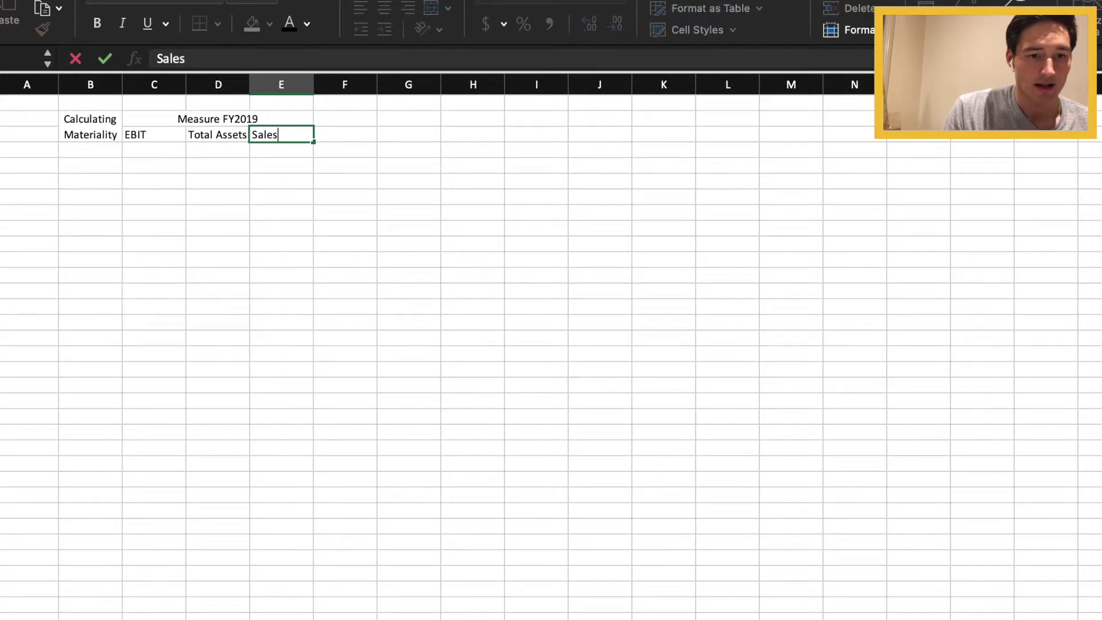
pyautogui.press('Return')
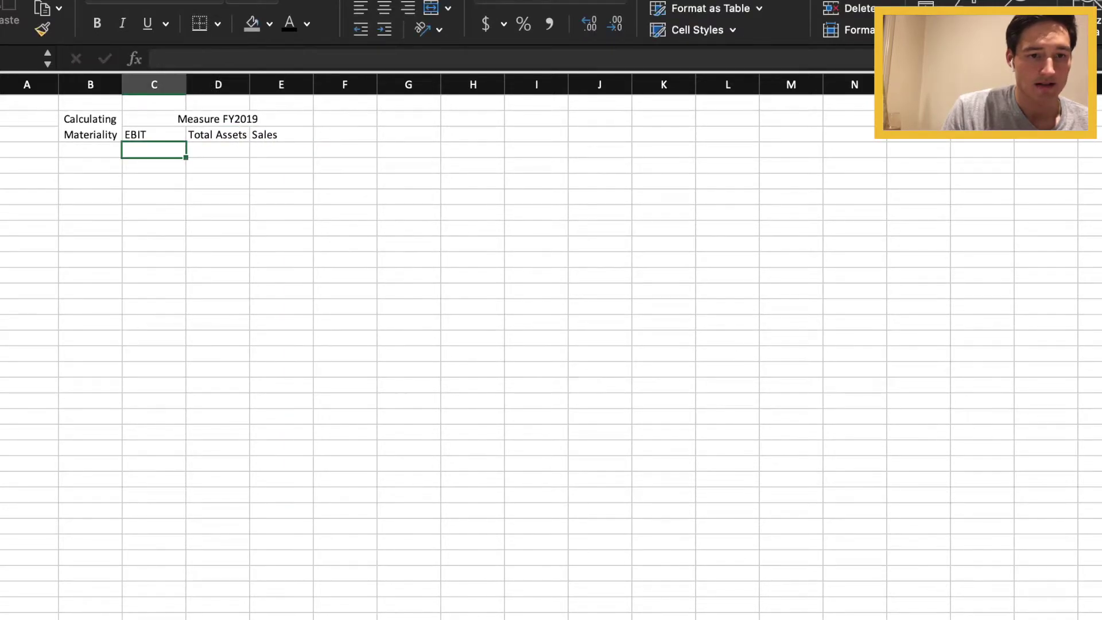
# Add the row labels Benchmark and Reported in column B
pyautogui.click(90, 149)
pyautogui.write('Benc')
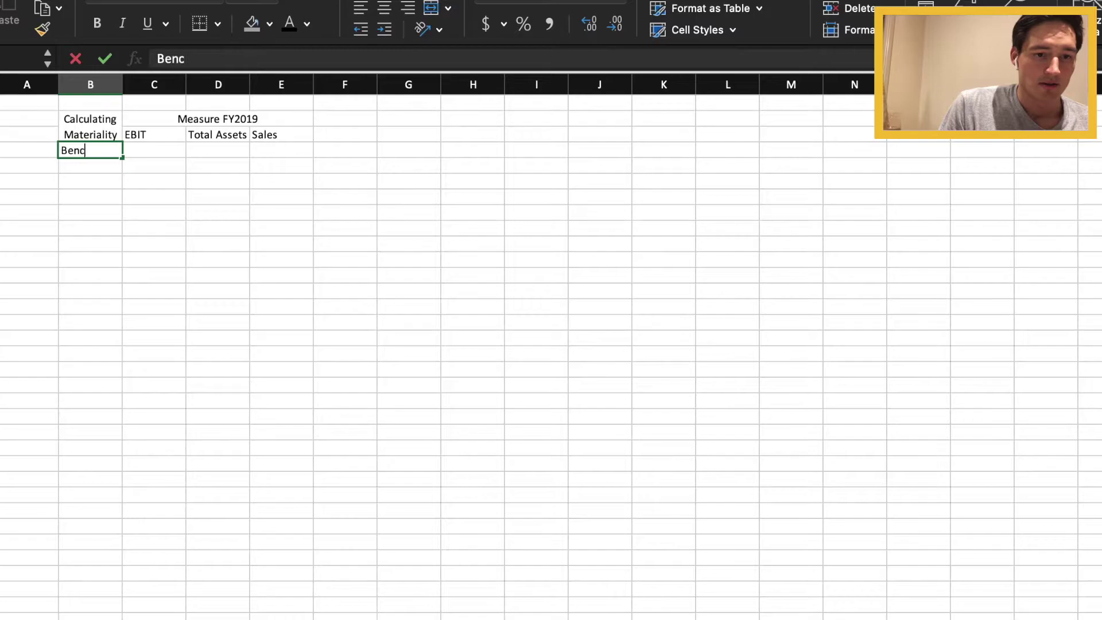
pyautogui.write('hmark')
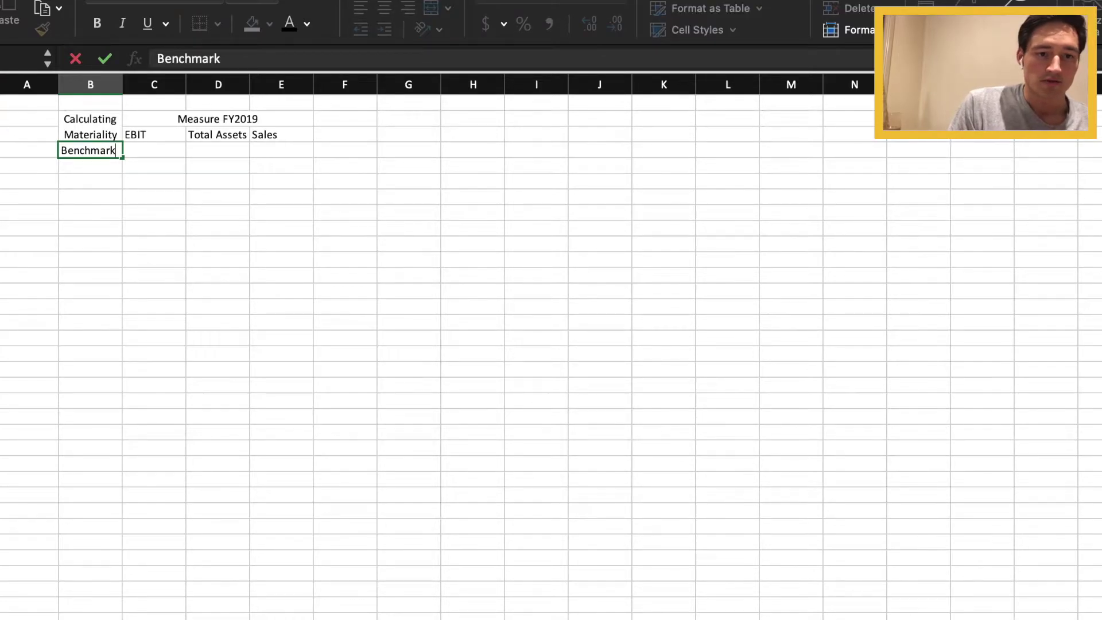
pyautogui.press('Return')
pyautogui.write('R')
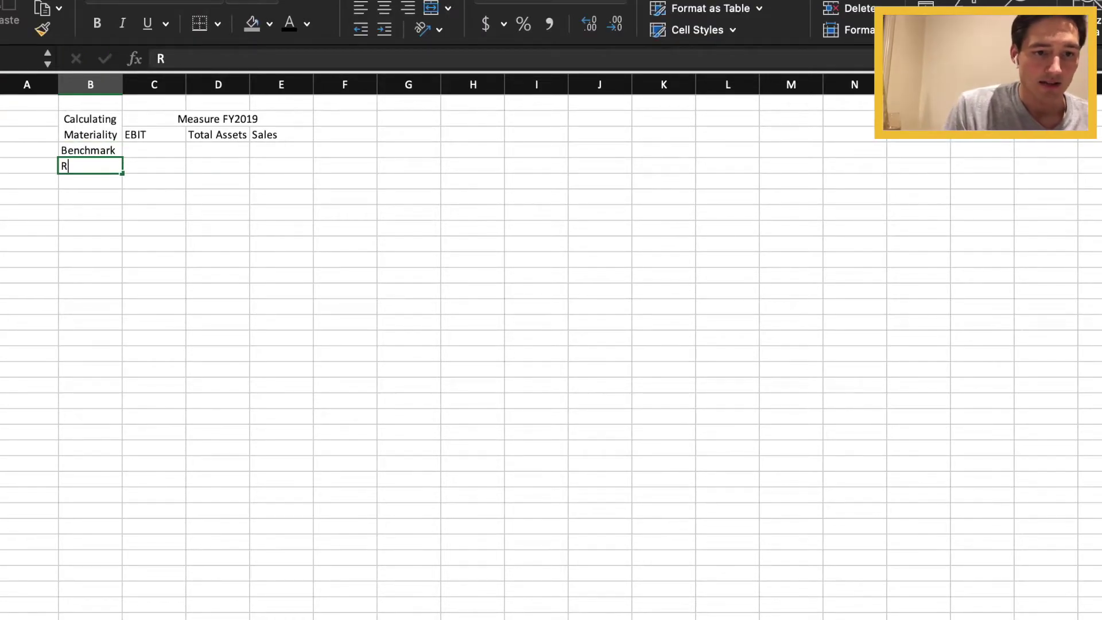
pyautogui.write('eported')
pyautogui.press('Return')
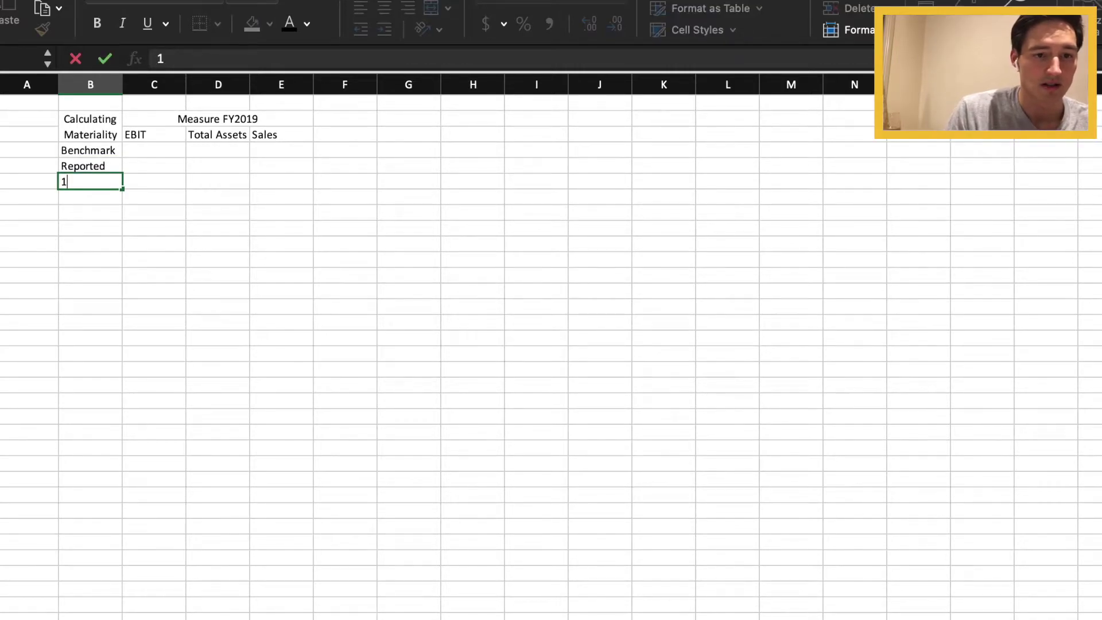
pyautogui.click(88, 150)
# Enter 3%-10% as the EBIT benchmark
pyautogui.click(154, 150)
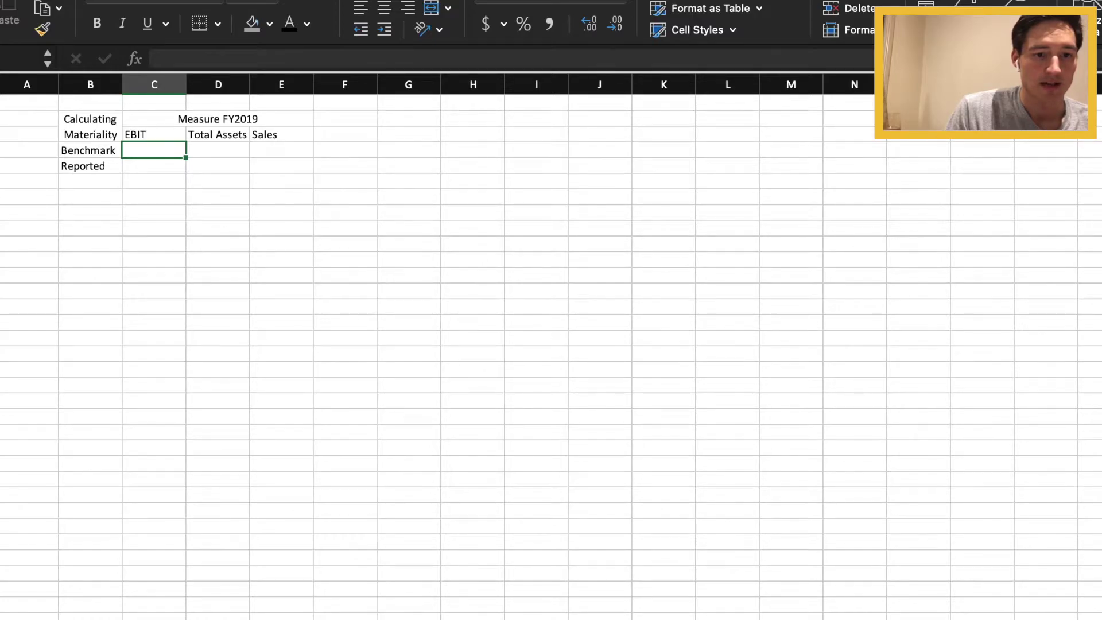
pyautogui.write('3%')
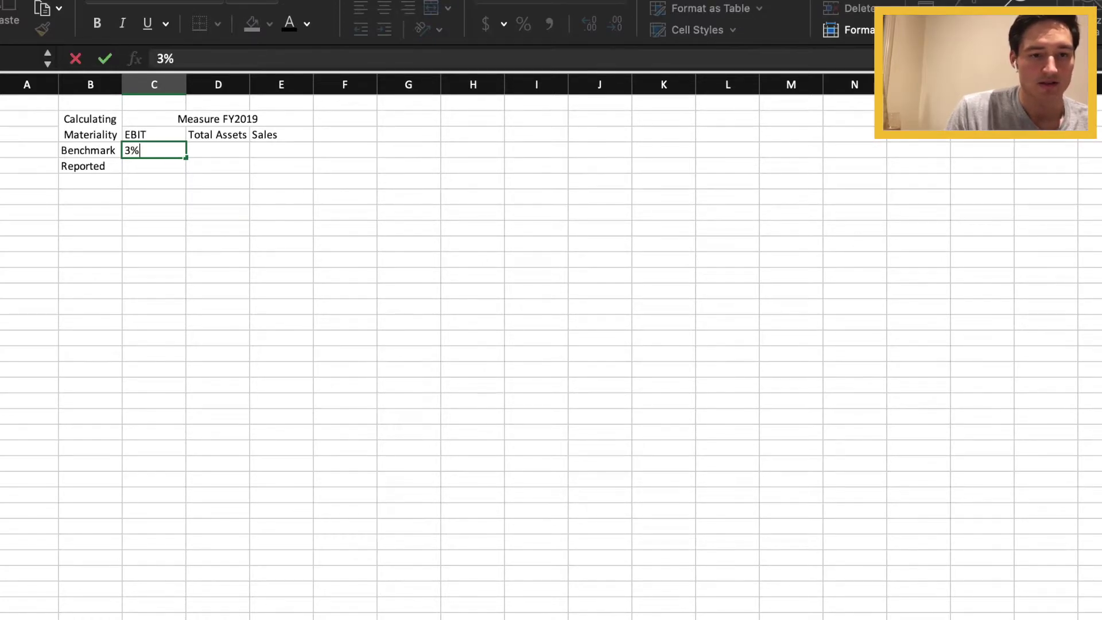
pyautogui.write('-10%')
pyautogui.press('Return')
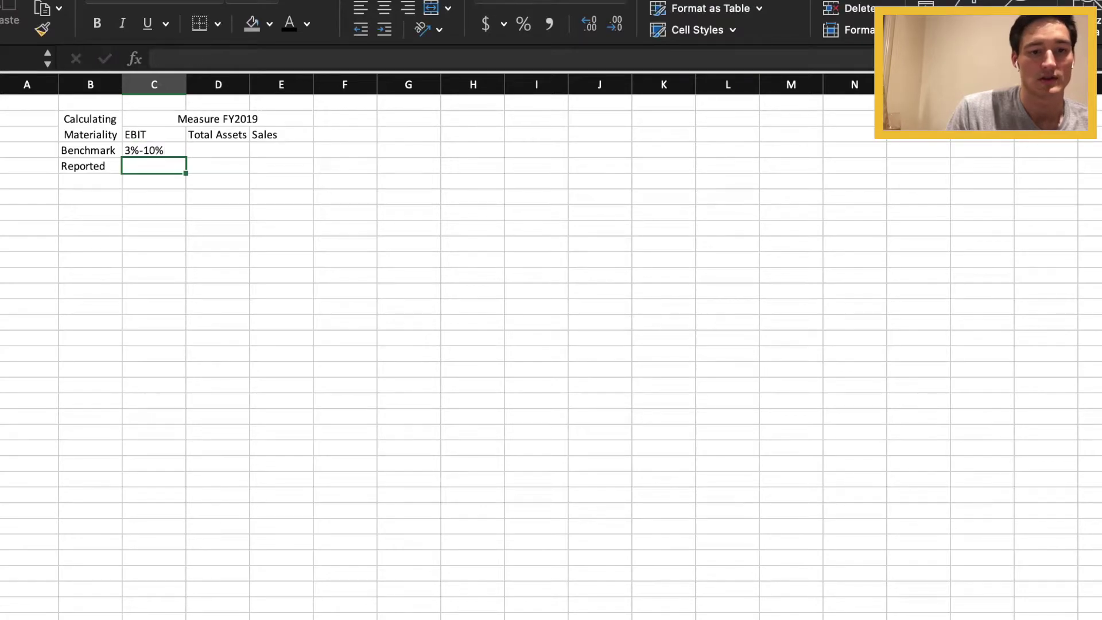
pyautogui.click(154, 150)
pyautogui.press('super+Tab')
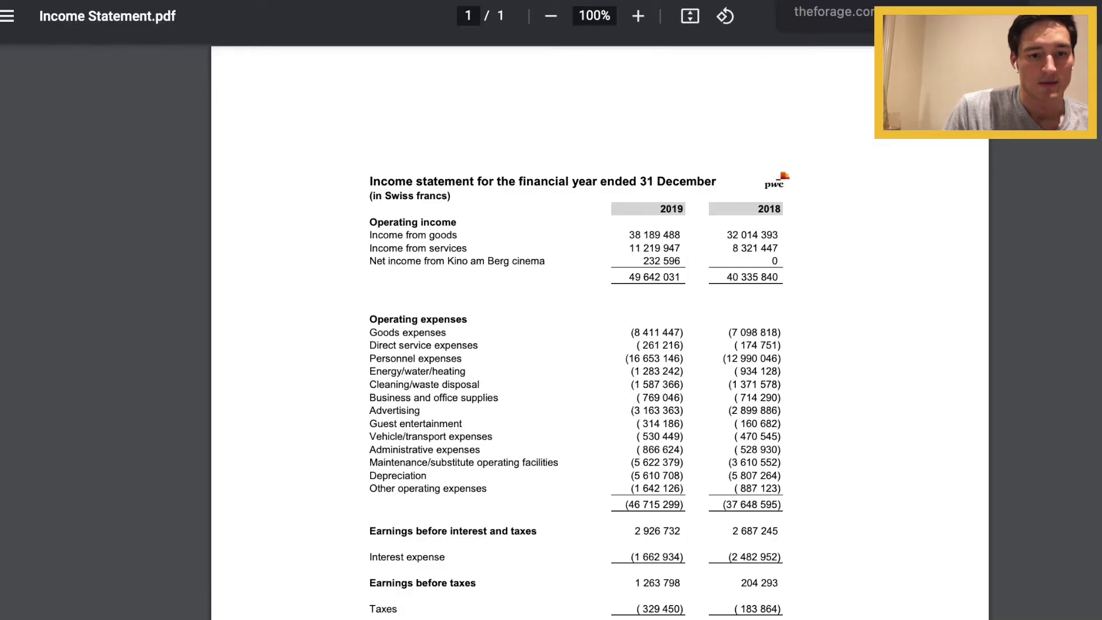
pyautogui.hotkey('ctrl', 'Tab')
pyautogui.scroll(-7, 581, 315)
pyautogui.scroll(-7, 581, 311)
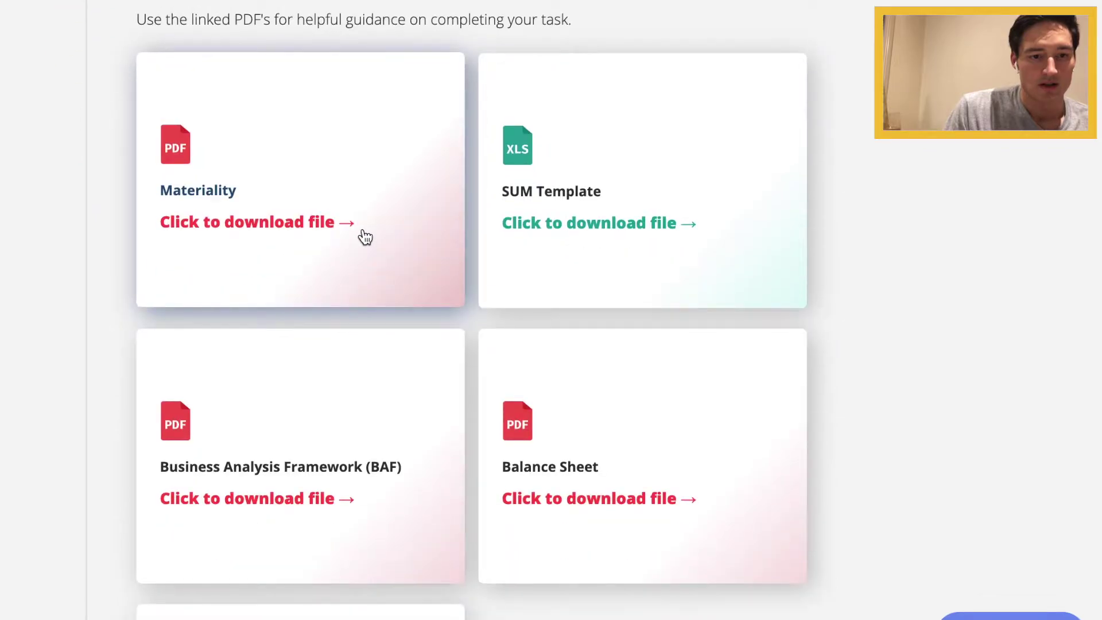
pyautogui.click(365, 238)
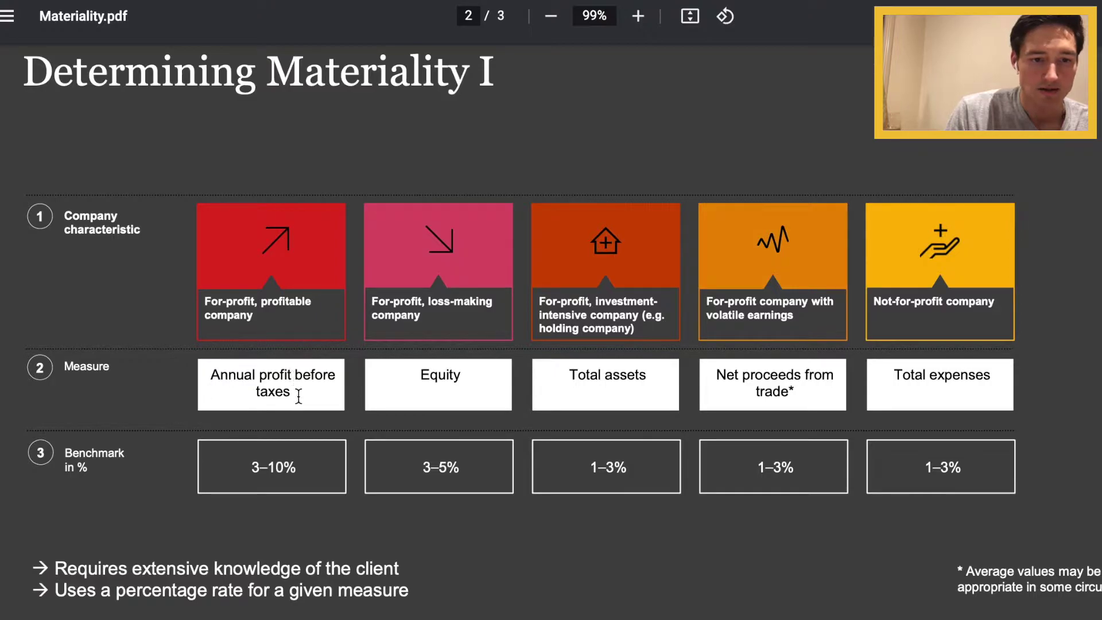
pyautogui.moveTo(298, 394); pyautogui.dragTo(208, 376)
pyautogui.click(255, 391)
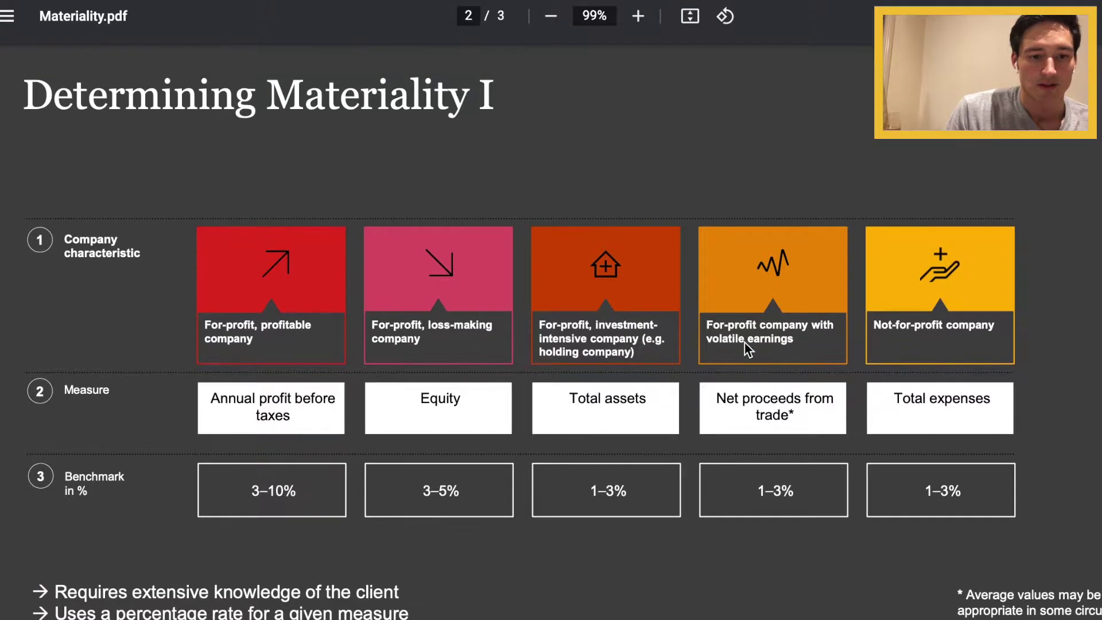
pyautogui.press('super+Tab')
# Set the Total Assets and Sales benchmarks to 1%-3%
pyautogui.click(217, 150)
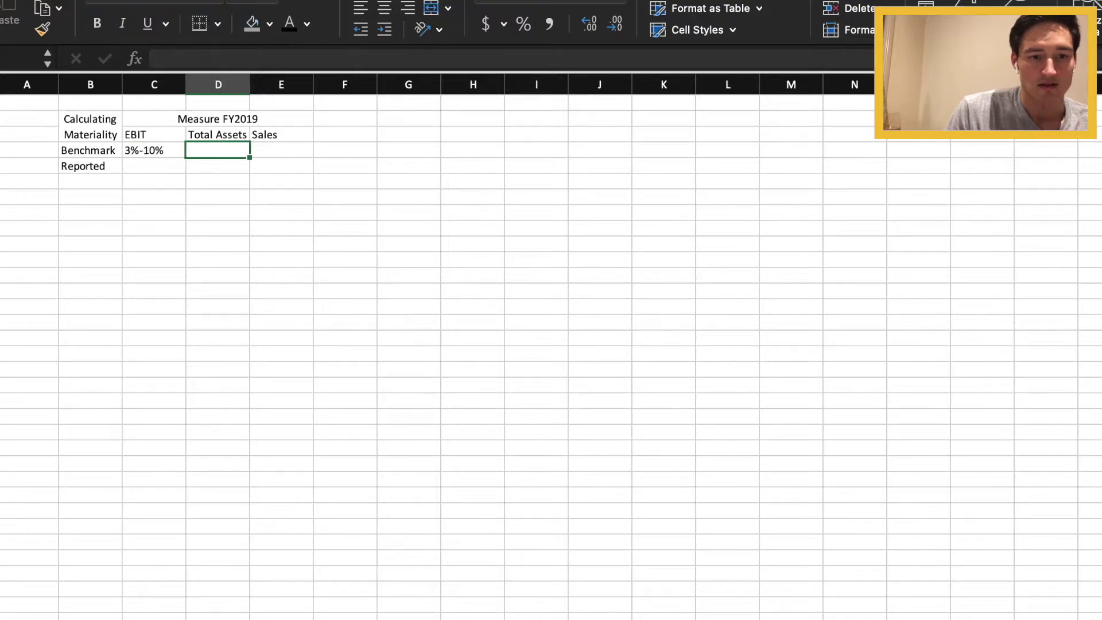
pyautogui.write('1%')
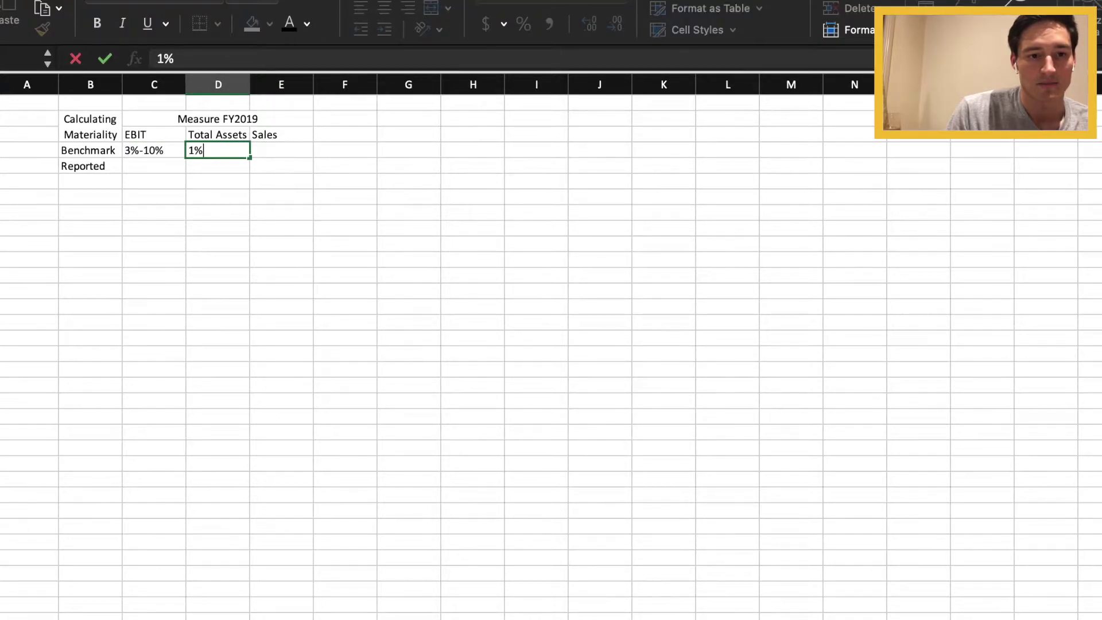
pyautogui.write('-3%')
pyautogui.press('Tab')
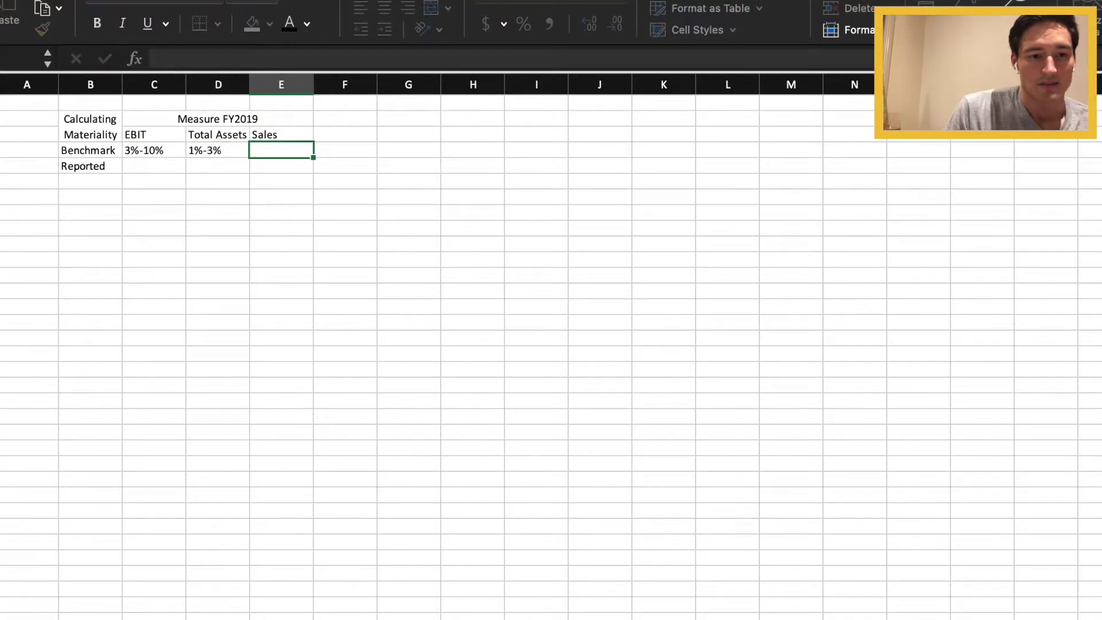
pyautogui.write('1')
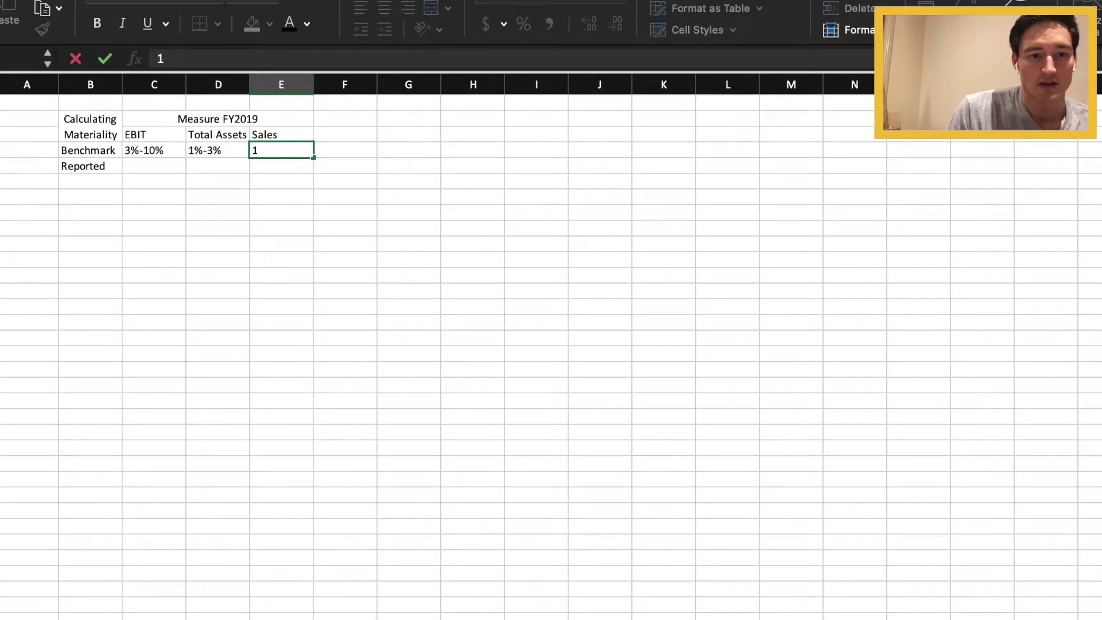
pyautogui.write('%-3%')
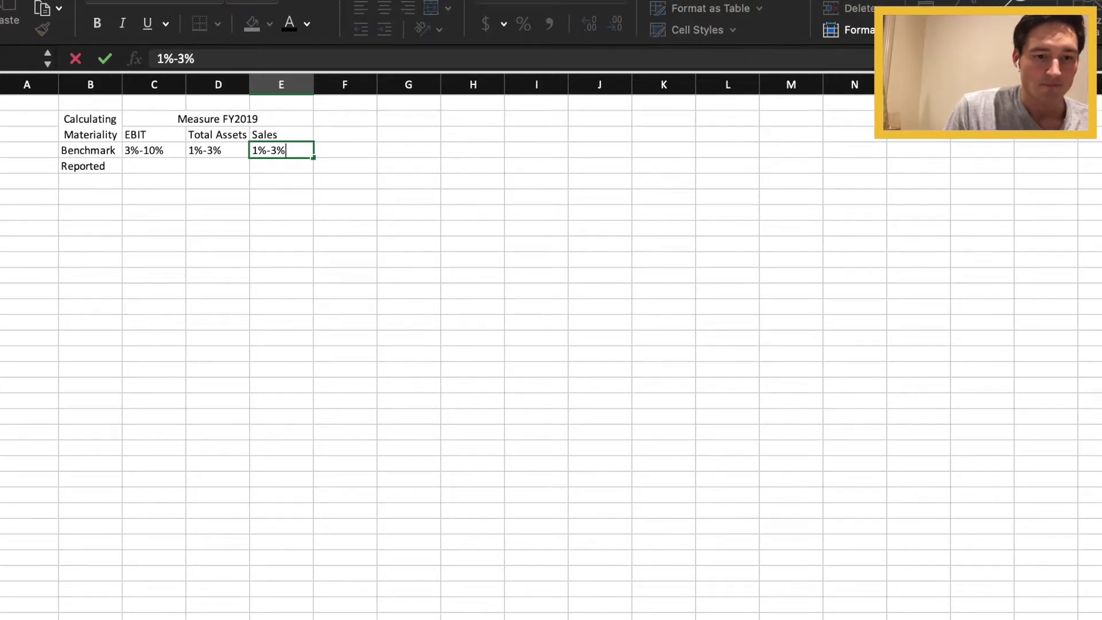
pyautogui.press('Return')
# List the rates 1%, 3% and 10% in column B below Reported
pyautogui.click(90, 166)
pyautogui.press('Return')
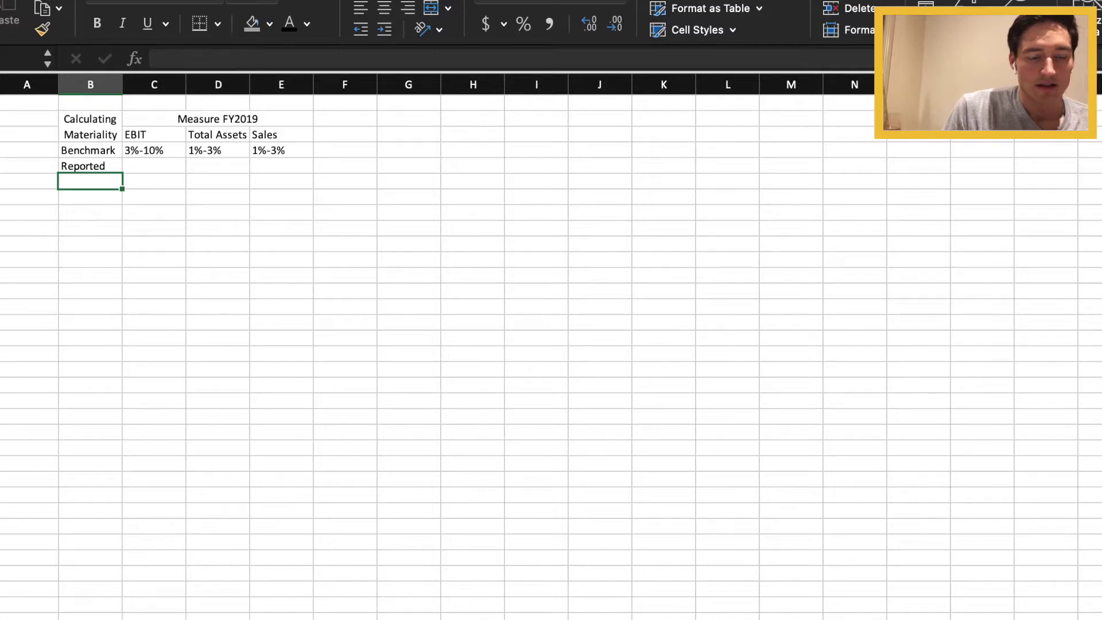
pyautogui.write('1%')
pyautogui.press('Return')
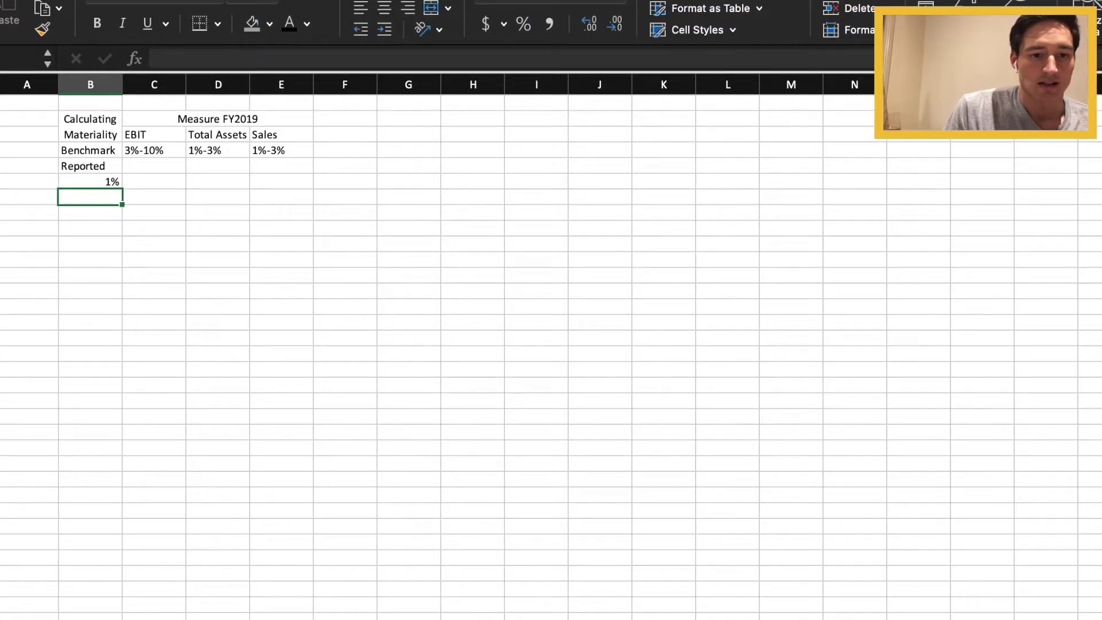
pyautogui.write('3%')
pyautogui.press('Return')
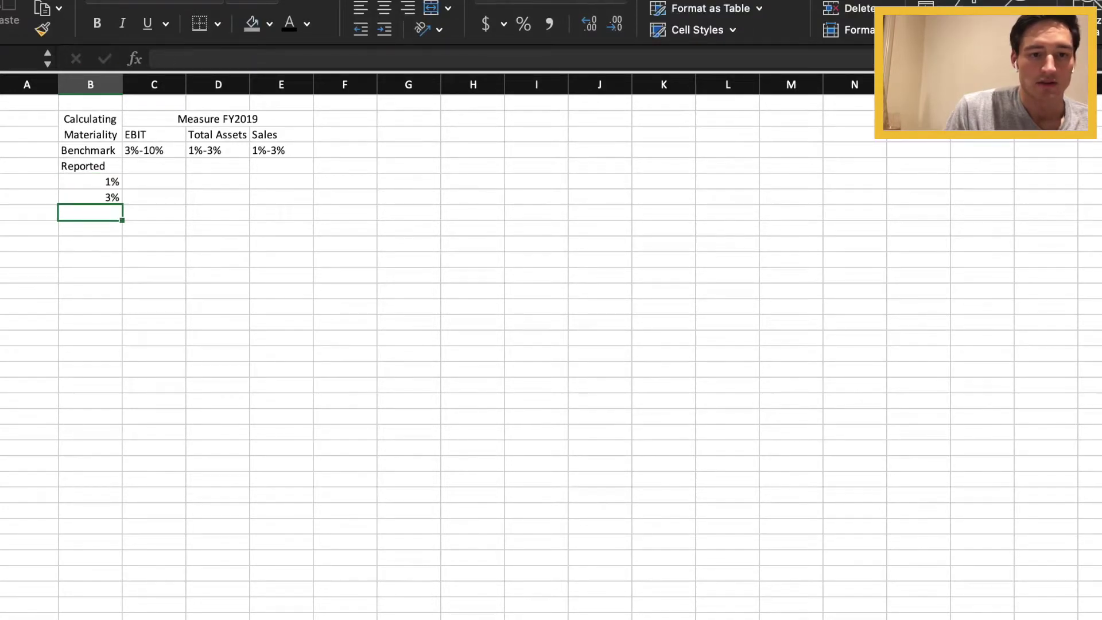
pyautogui.write('10%')
pyautogui.press('Tab')
pyautogui.press('Up')
pyautogui.press('Up')
pyautogui.press('Up')
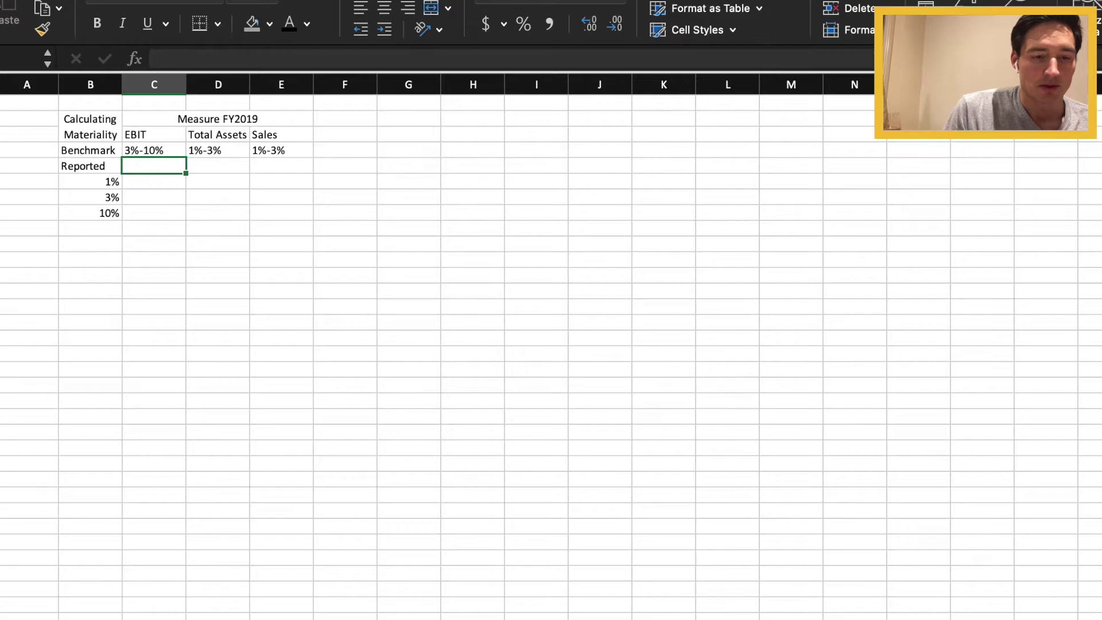
# Enter reported figures 1263798 (EBIT), 48609043 (Total Assets) and 49642031 (Sales)
pyautogui.write('1')
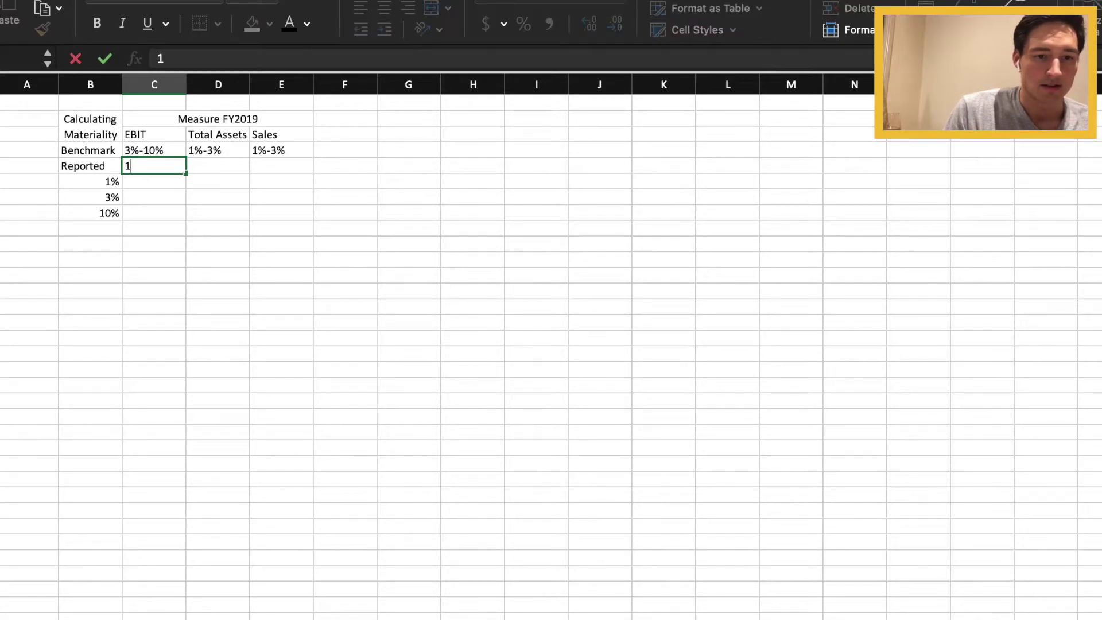
pyautogui.write('263')
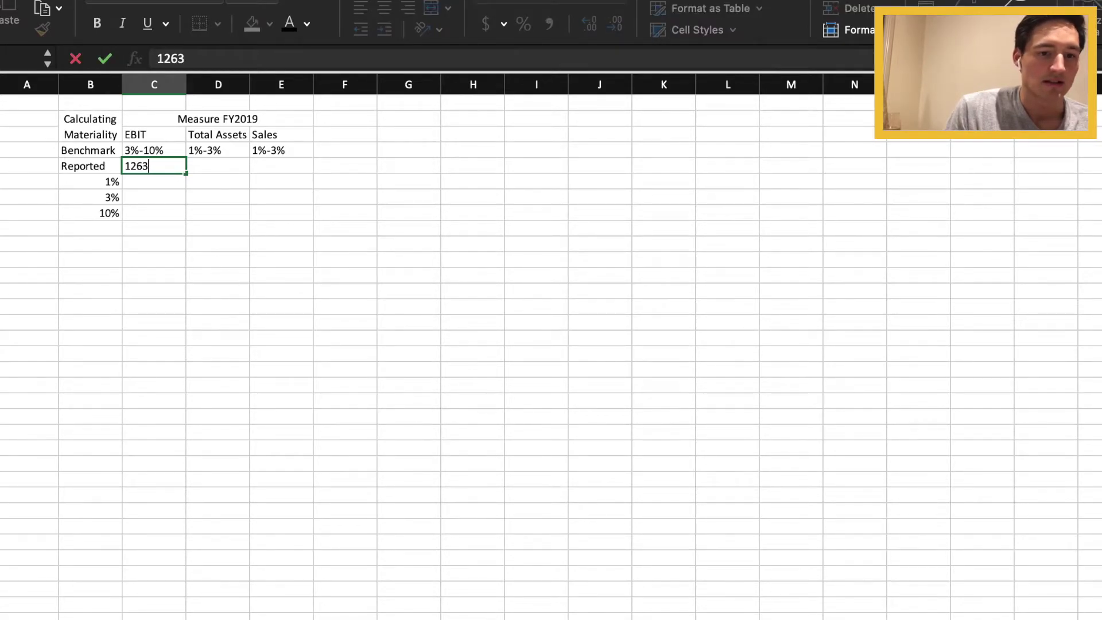
pyautogui.write('798')
pyautogui.press('Tab')
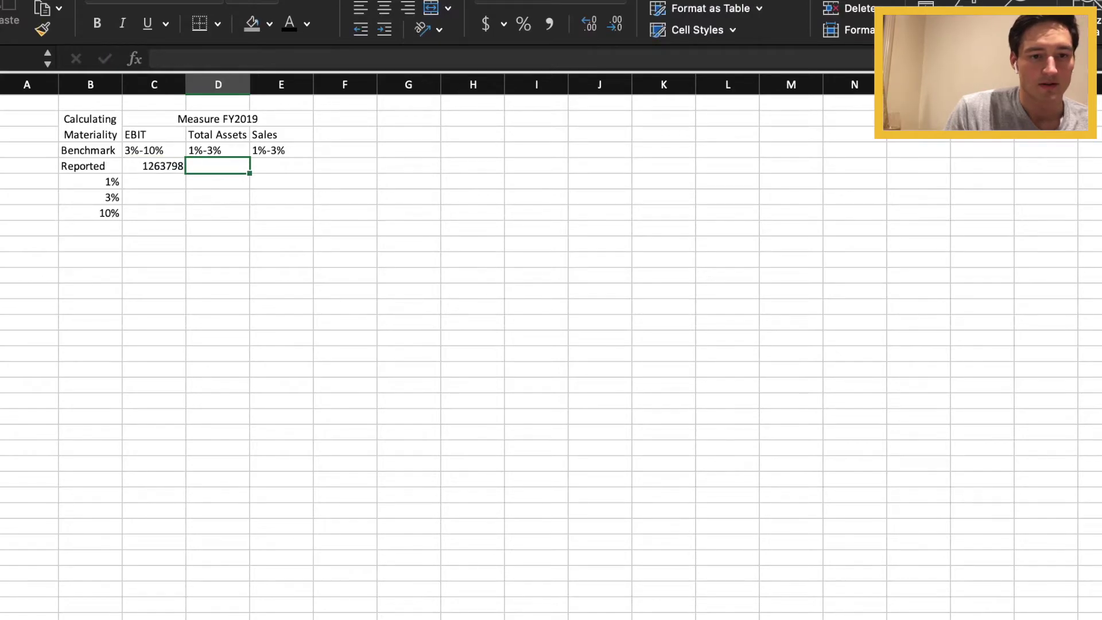
pyautogui.write('48')
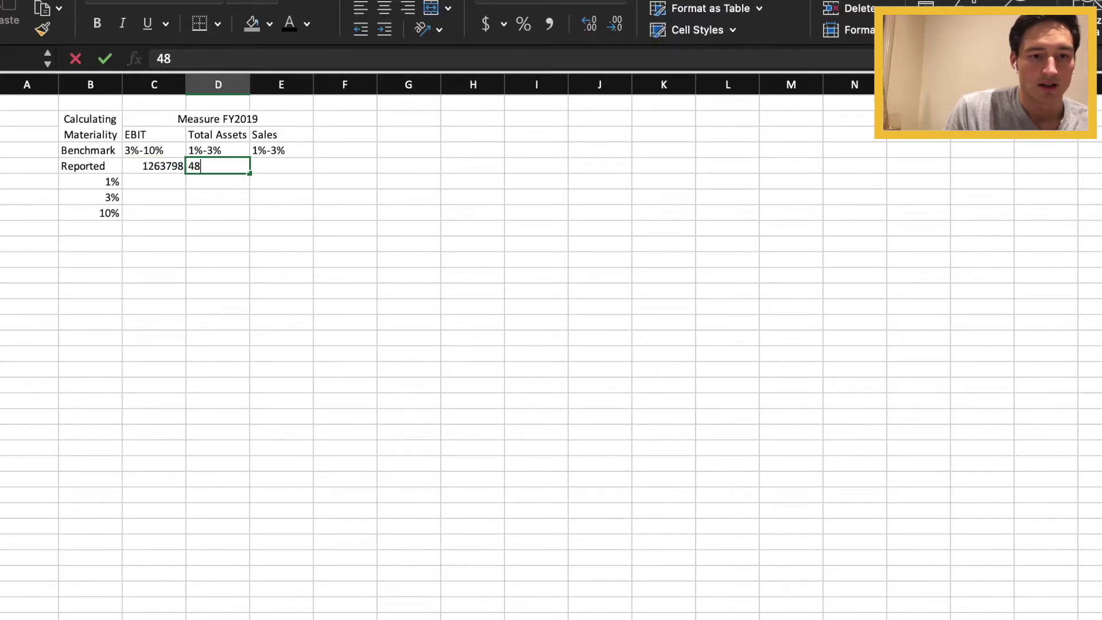
pyautogui.write('609043`')
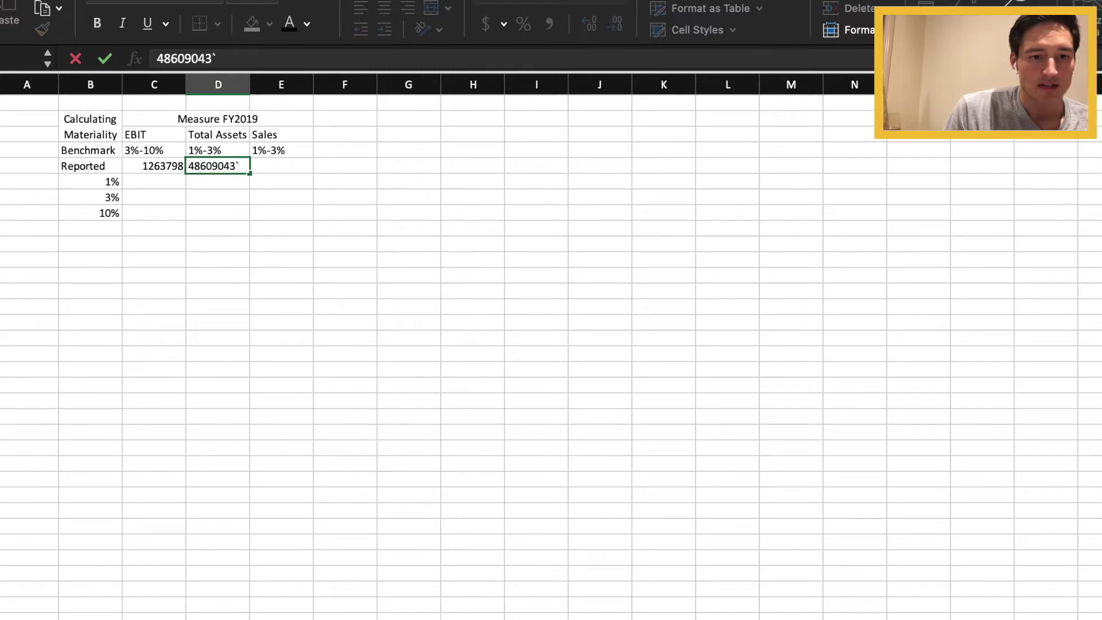
pyautogui.press('BackSpace')
pyautogui.press('Tab')
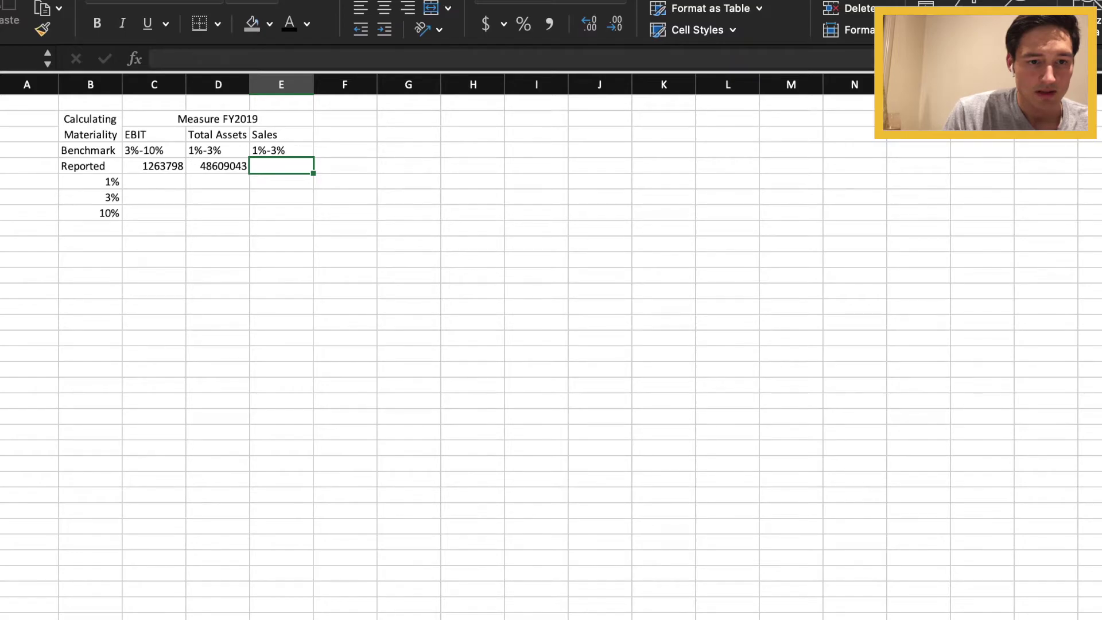
pyautogui.write('496')
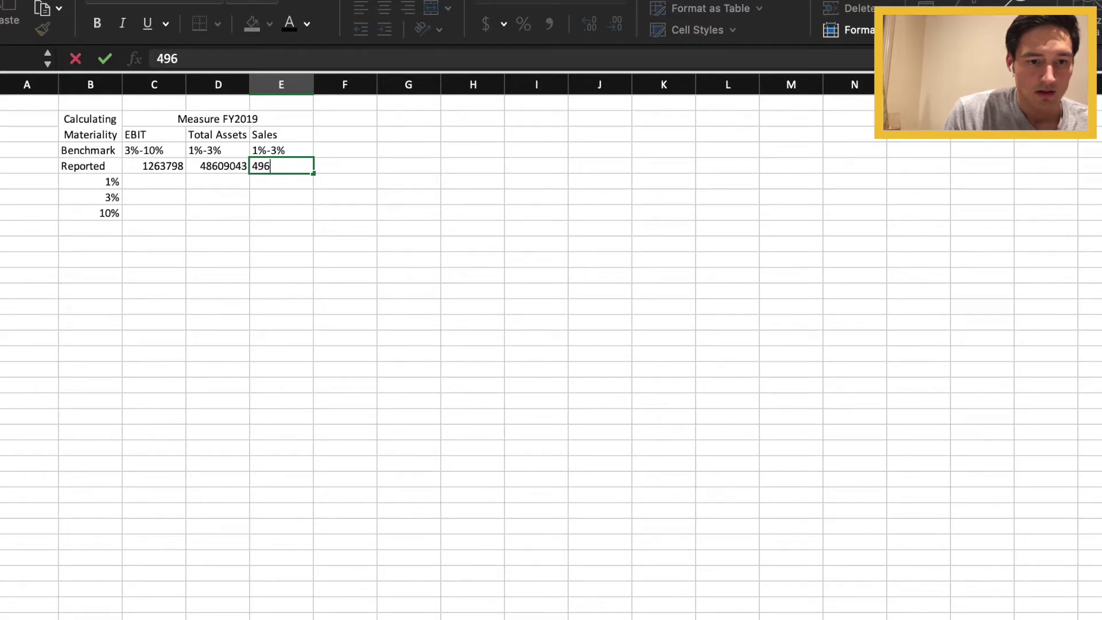
pyautogui.write('42')
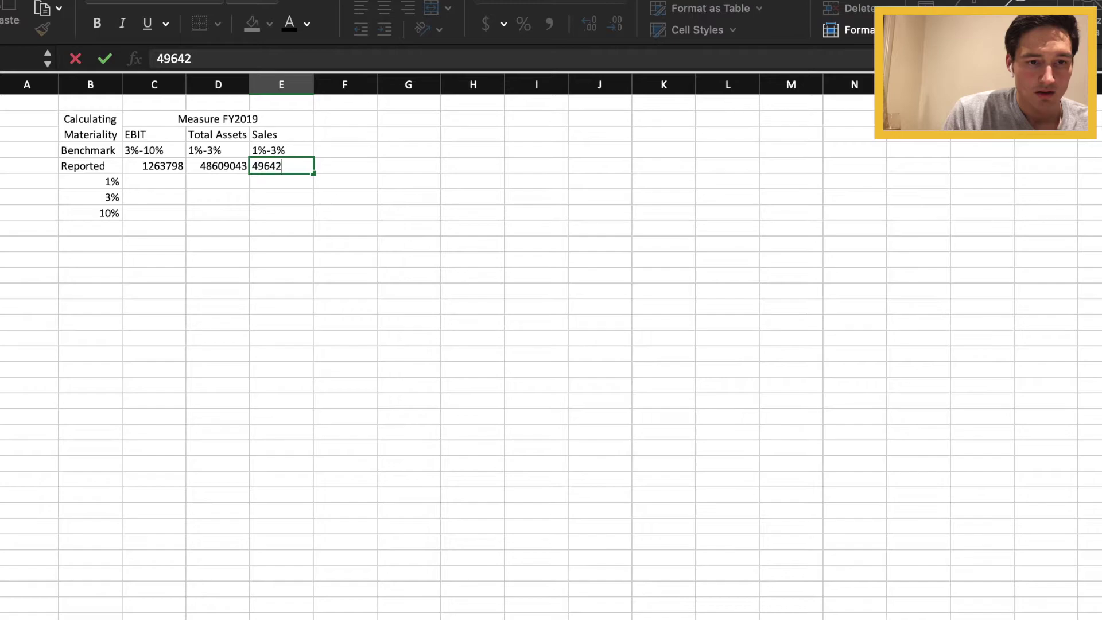
pyautogui.write('031')
pyautogui.press('BackSpace')
pyautogui.press('Return')
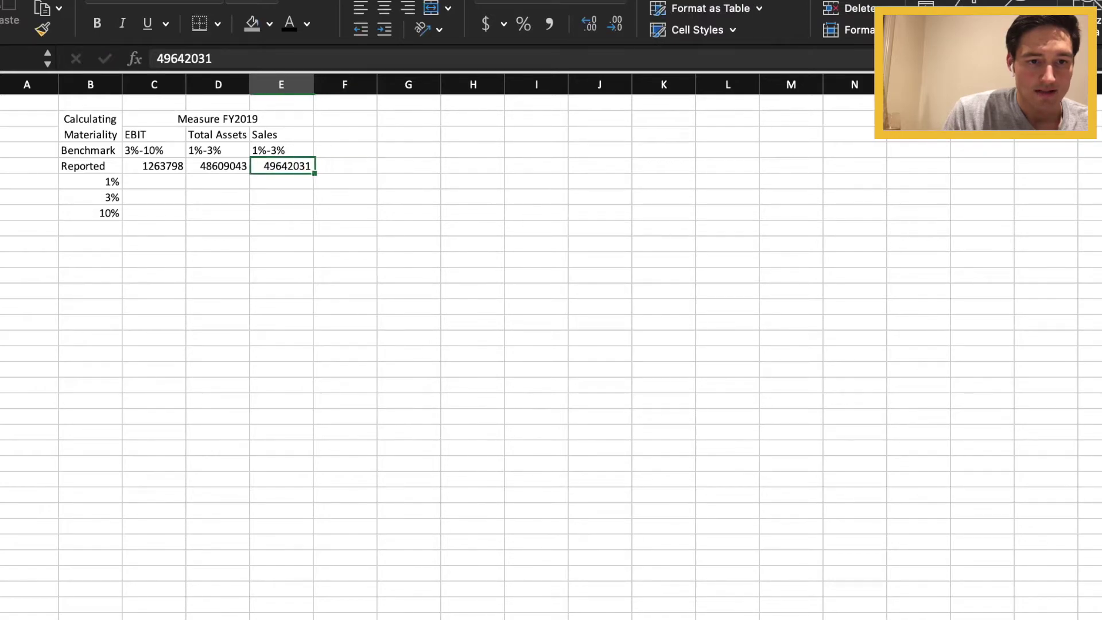
pyautogui.press('Left')
pyautogui.press('Left')
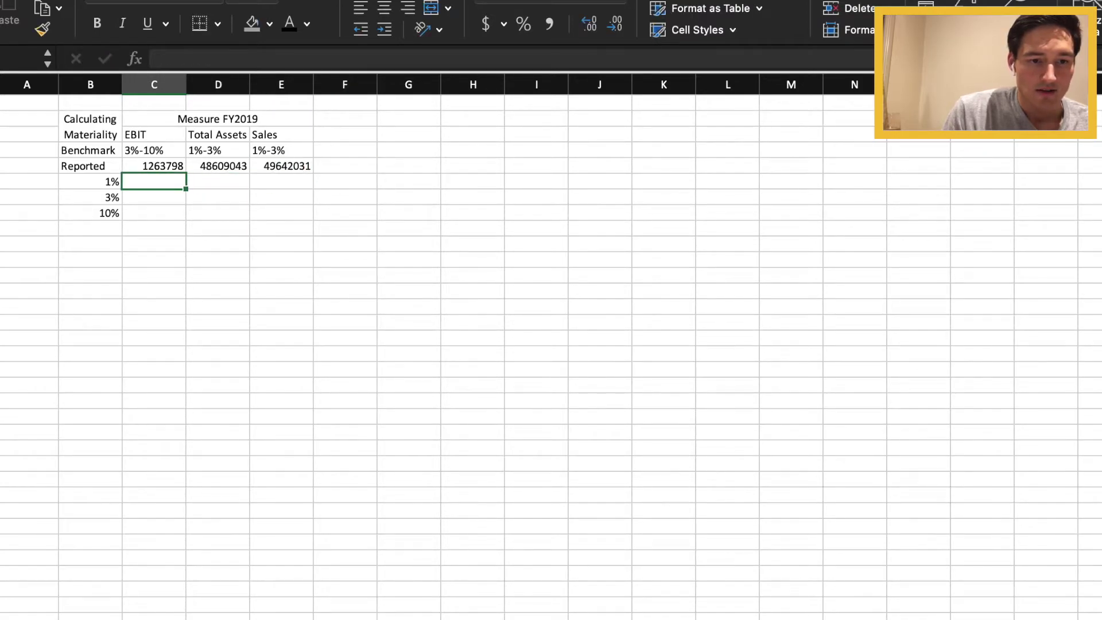
pyautogui.press('Left')
pyautogui.press('Up')
pyautogui.press('Down')
pyautogui.press('Right')
pyautogui.press('Right')
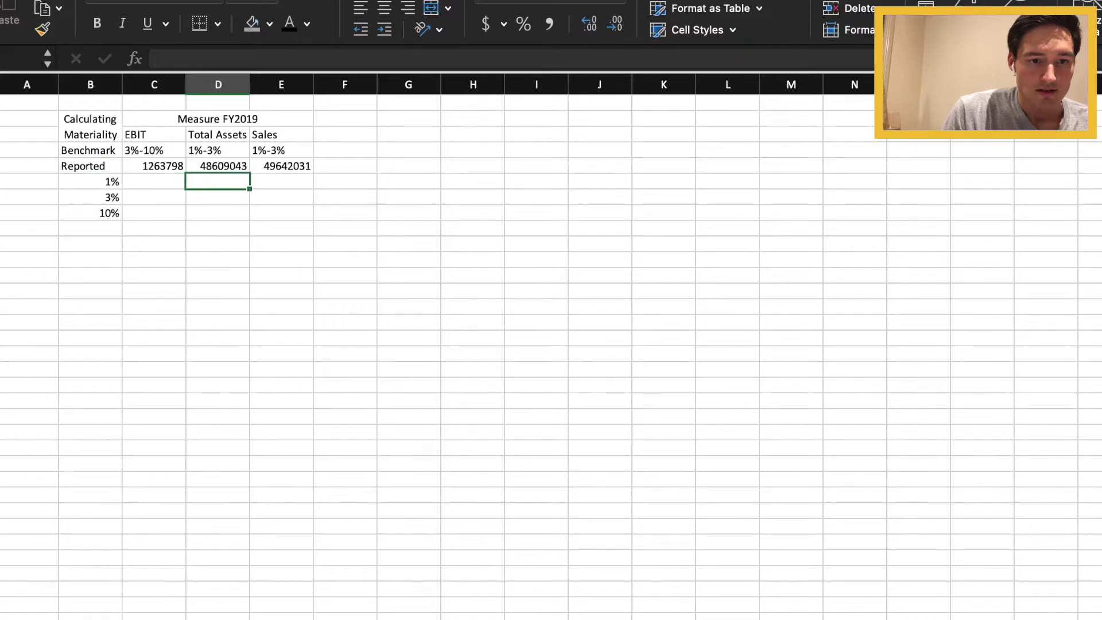
# Enter a formula multiplying the absolute 1% rate by reported Total Assets
pyautogui.write('=')
pyautogui.press('Left')
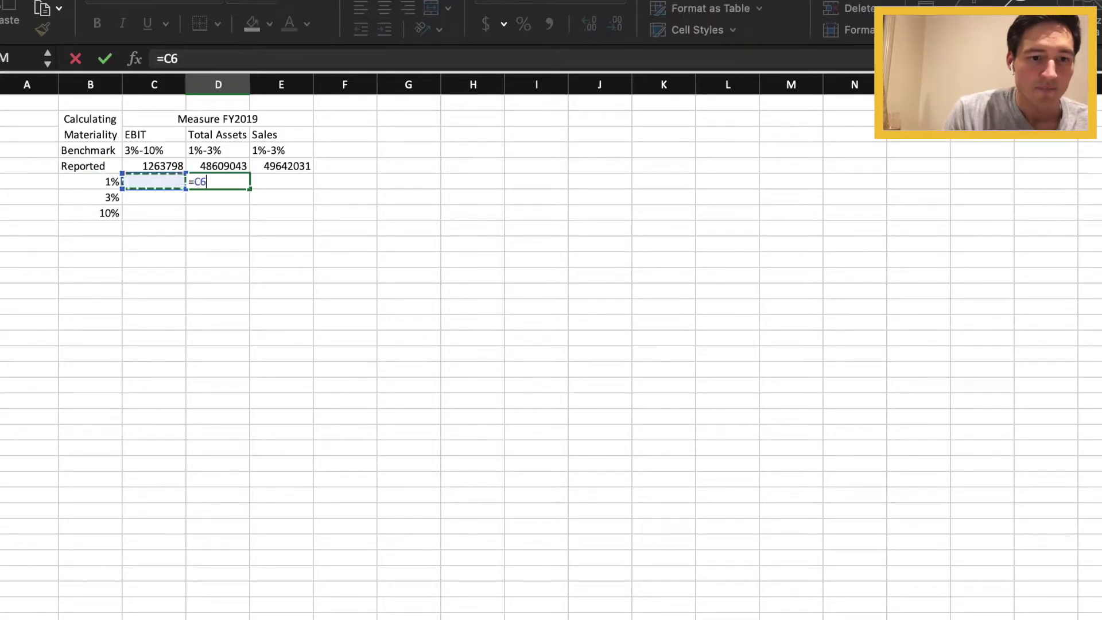
pyautogui.press('Left')
pyautogui.press('F4')
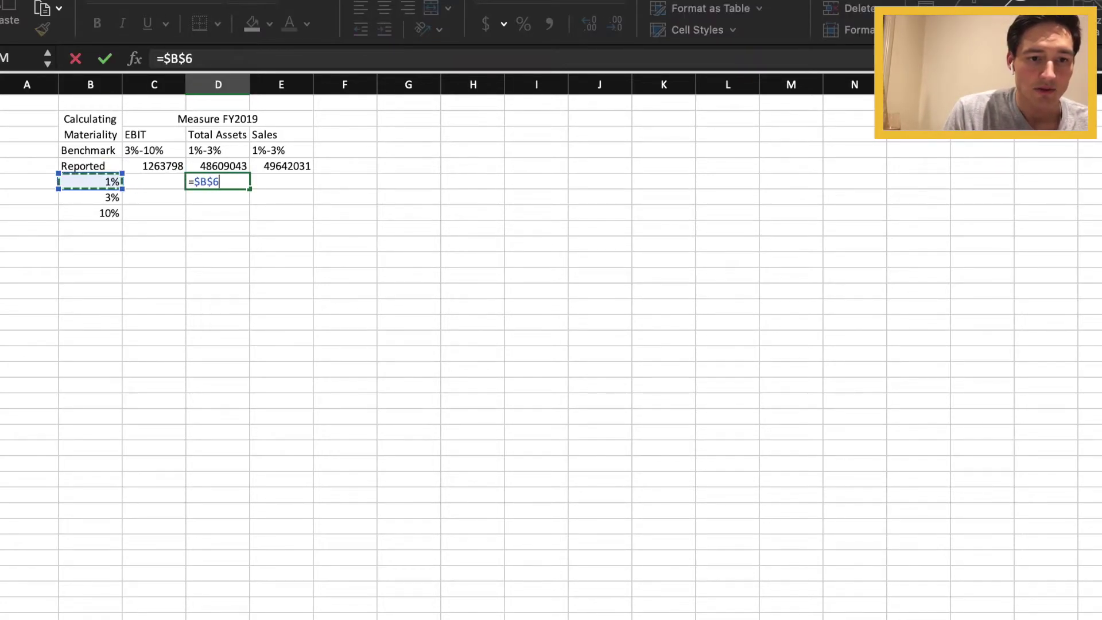
pyautogui.write('8')
pyautogui.press('Up')
pyautogui.press('Down')
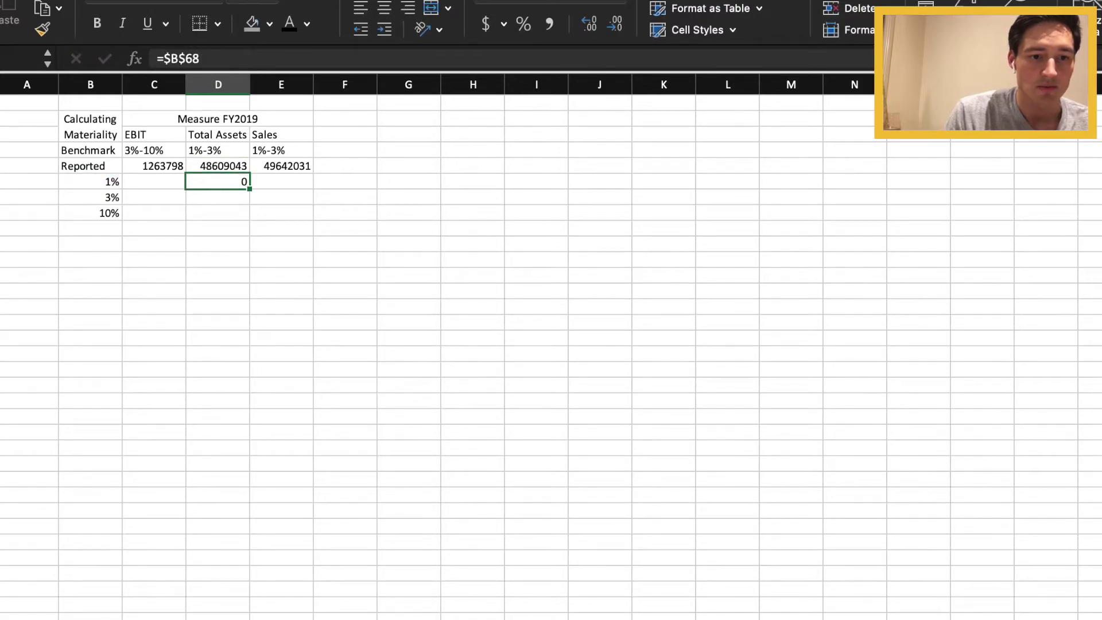
pyautogui.click(470, 60)
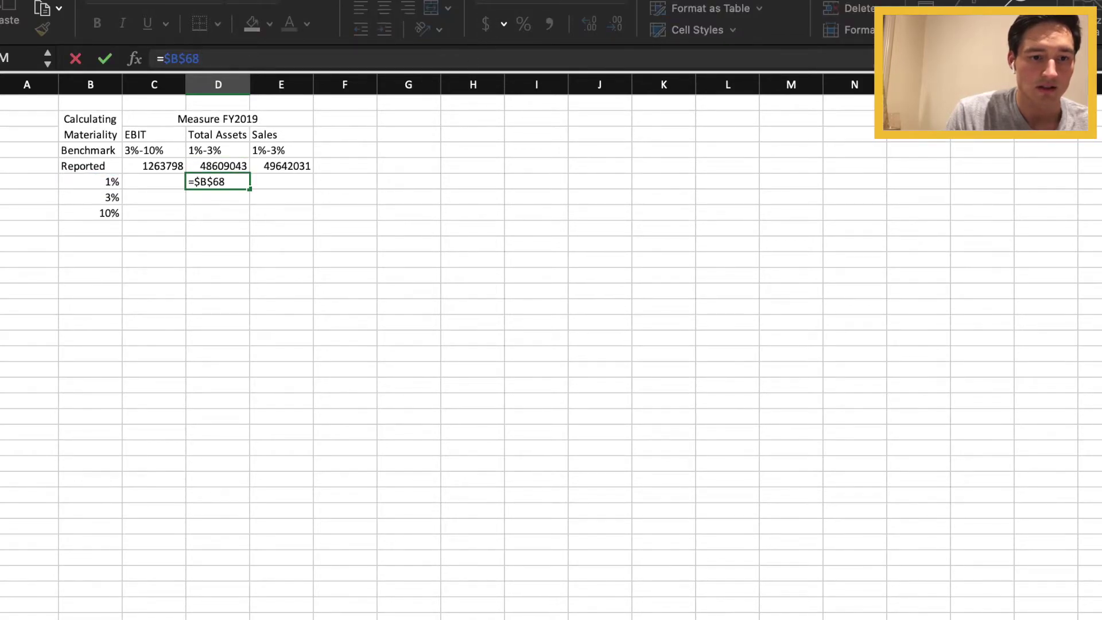
pyautogui.write('*')
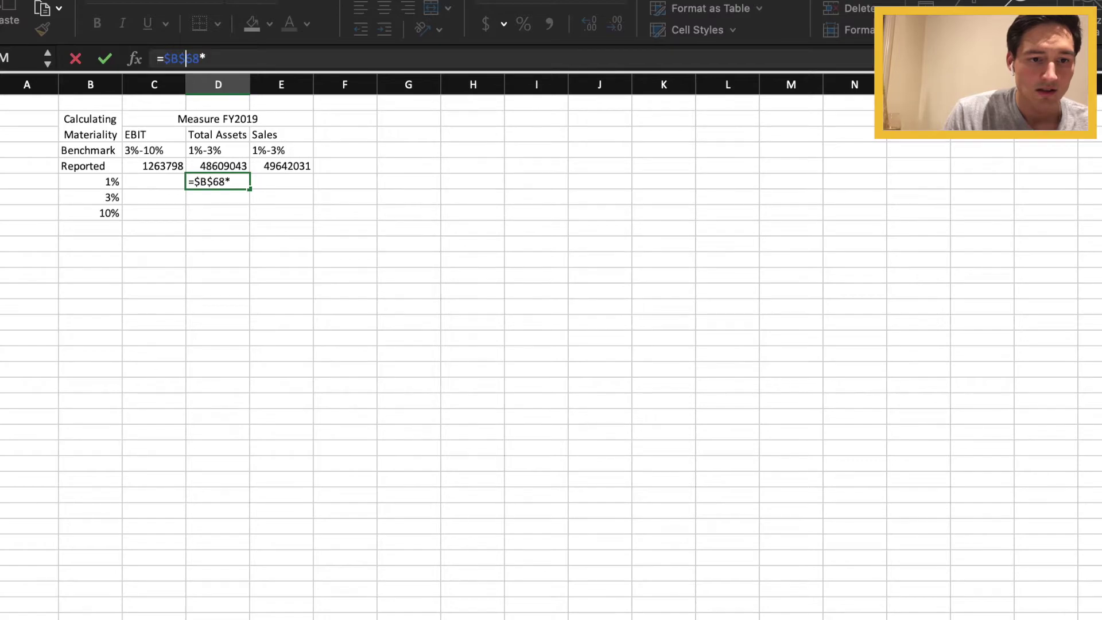
pyautogui.click(241, 168)
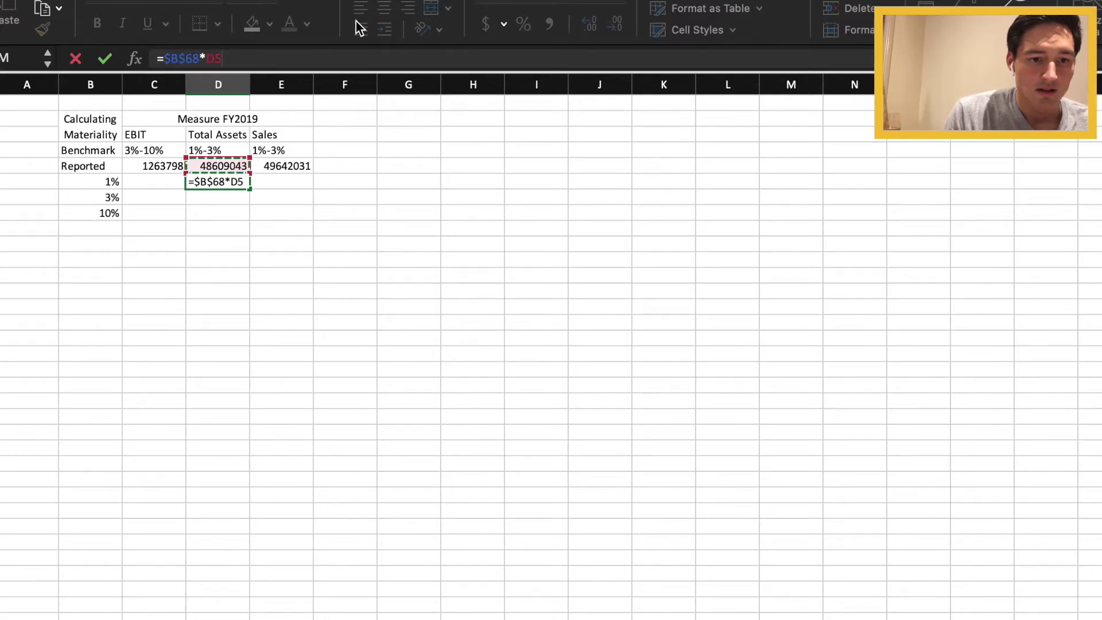
pyautogui.press('Return')
# Remove the stray 8 from the rate reference so the cell shows 486090.43
pyautogui.press('Up')
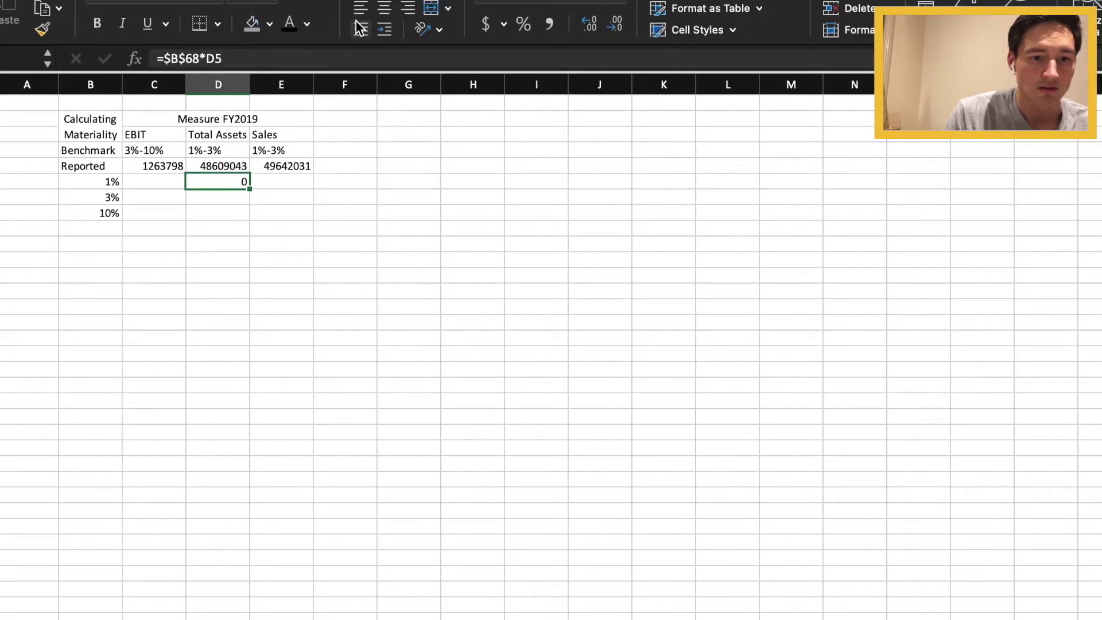
pyautogui.click(250, 59)
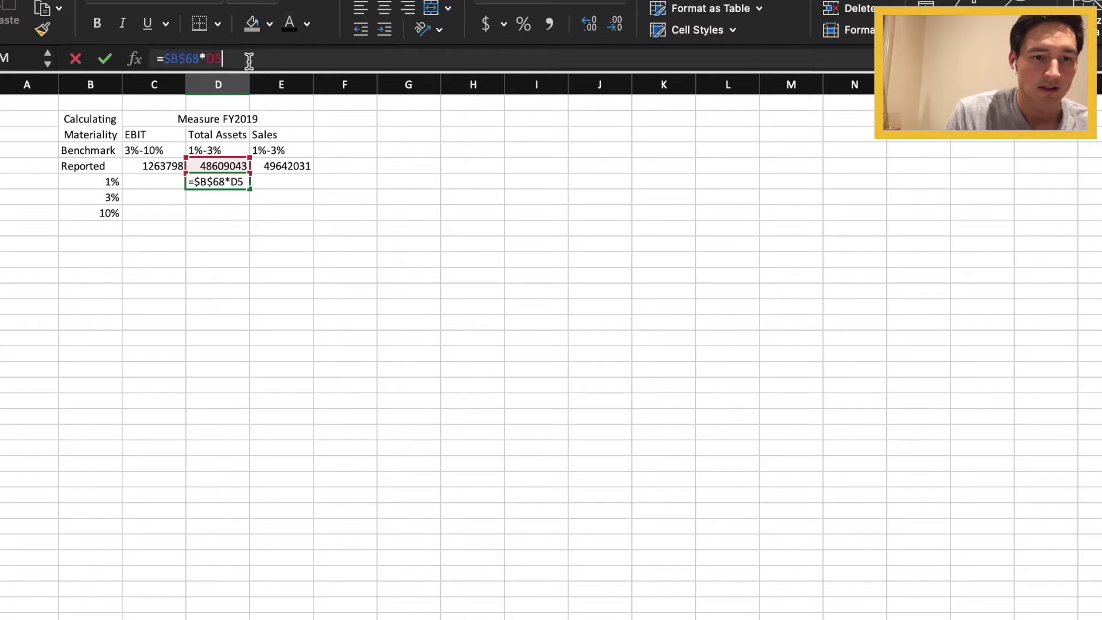
pyautogui.press('Escape')
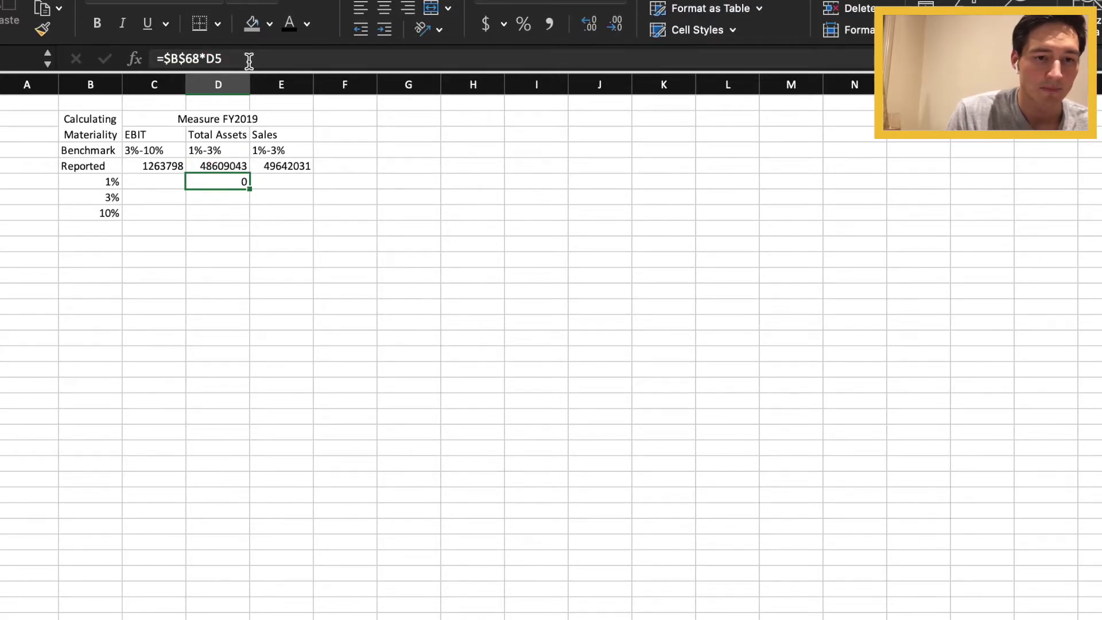
pyautogui.click(201, 57)
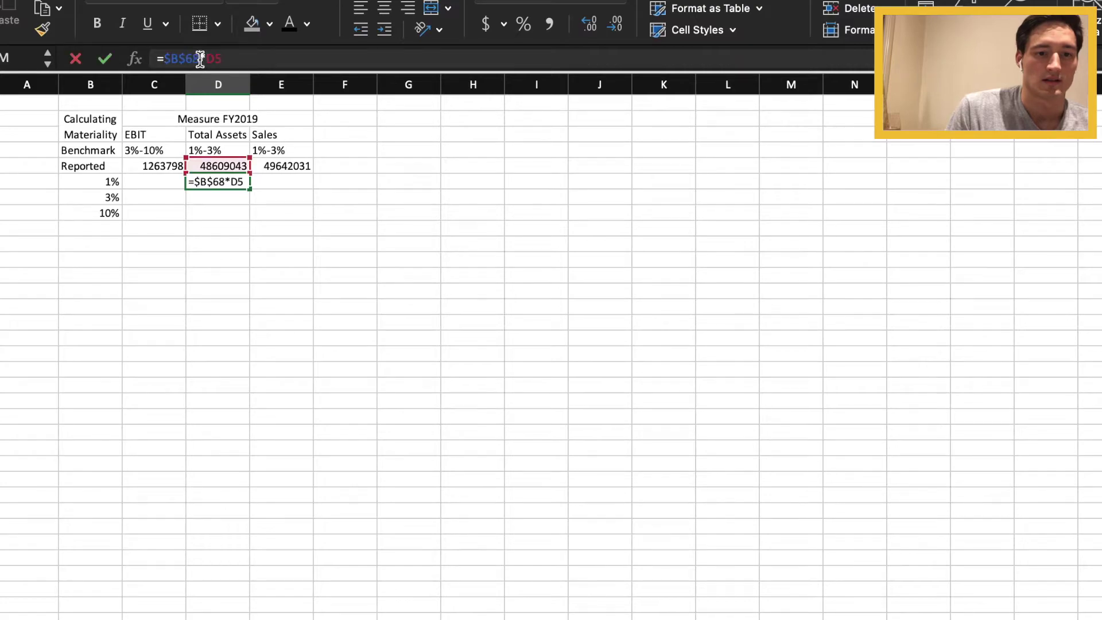
pyautogui.press('BackSpace')
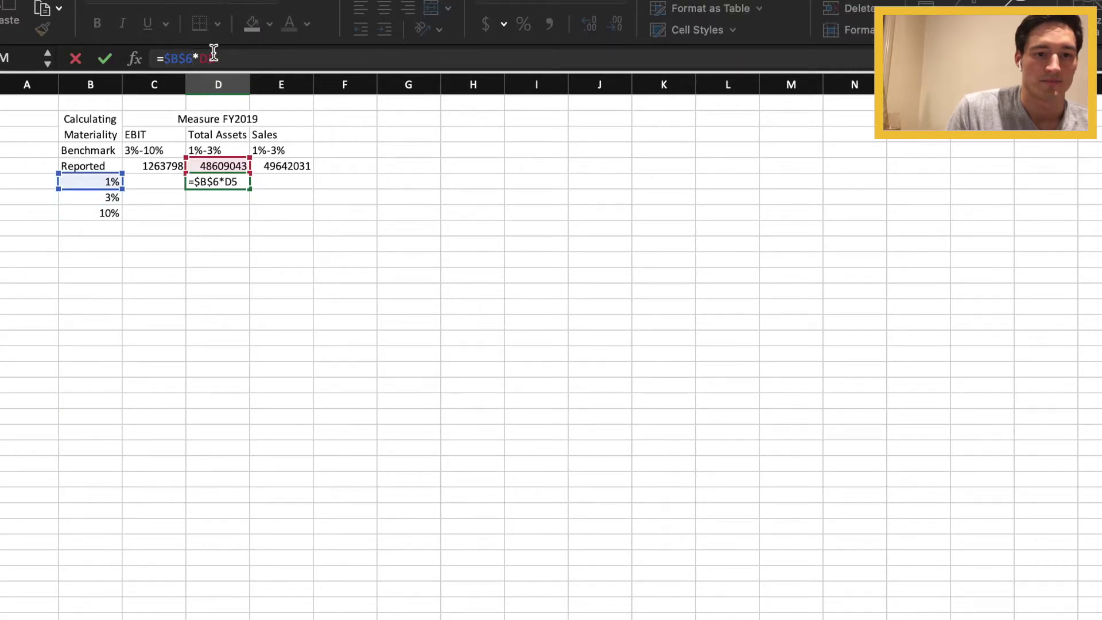
pyautogui.click(227, 59)
pyautogui.press('Return')
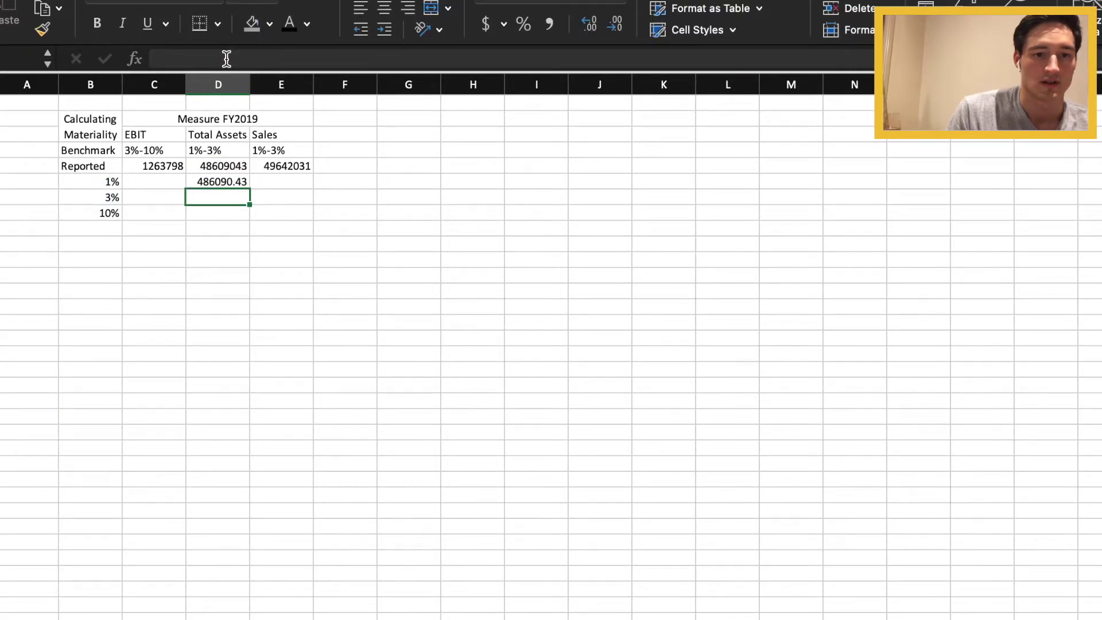
# Calculate 1% materiality for Sales, giving 496420.31
pyautogui.press('Up')
pyautogui.press('Right')
pyautogui.write('=')
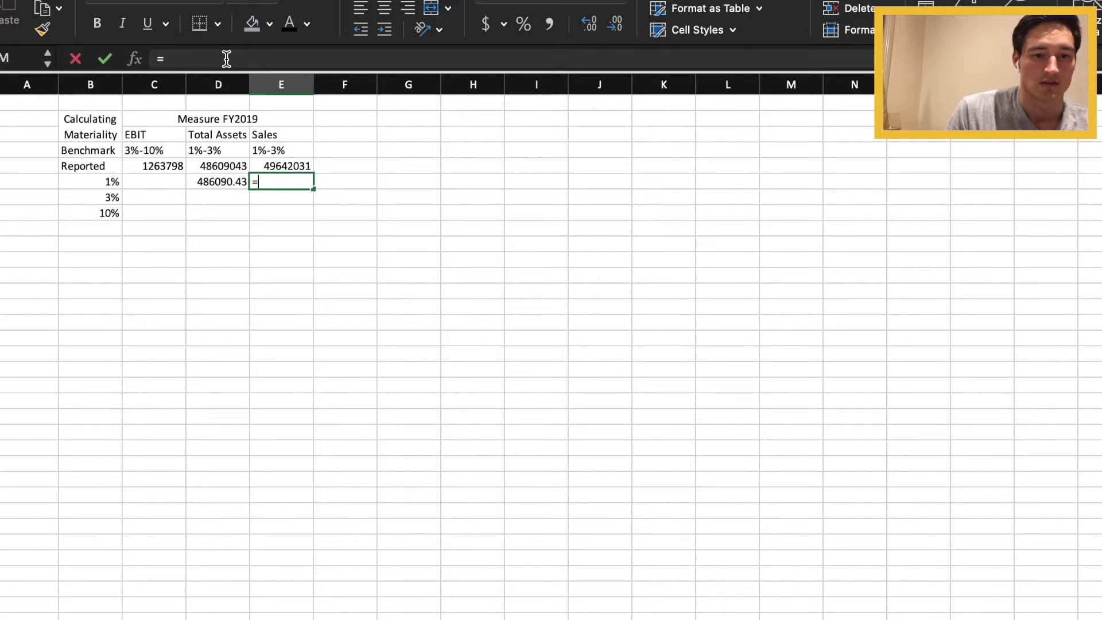
pyautogui.press('Left')
pyautogui.press('Left')
pyautogui.press('Left')
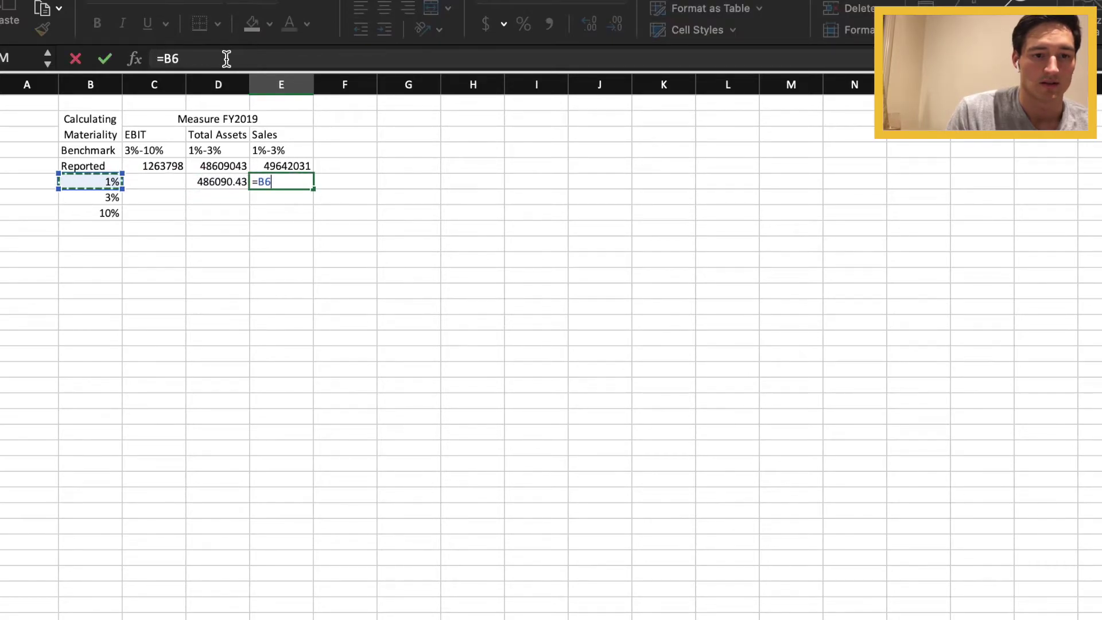
pyautogui.press('F4')
pyautogui.write('*')
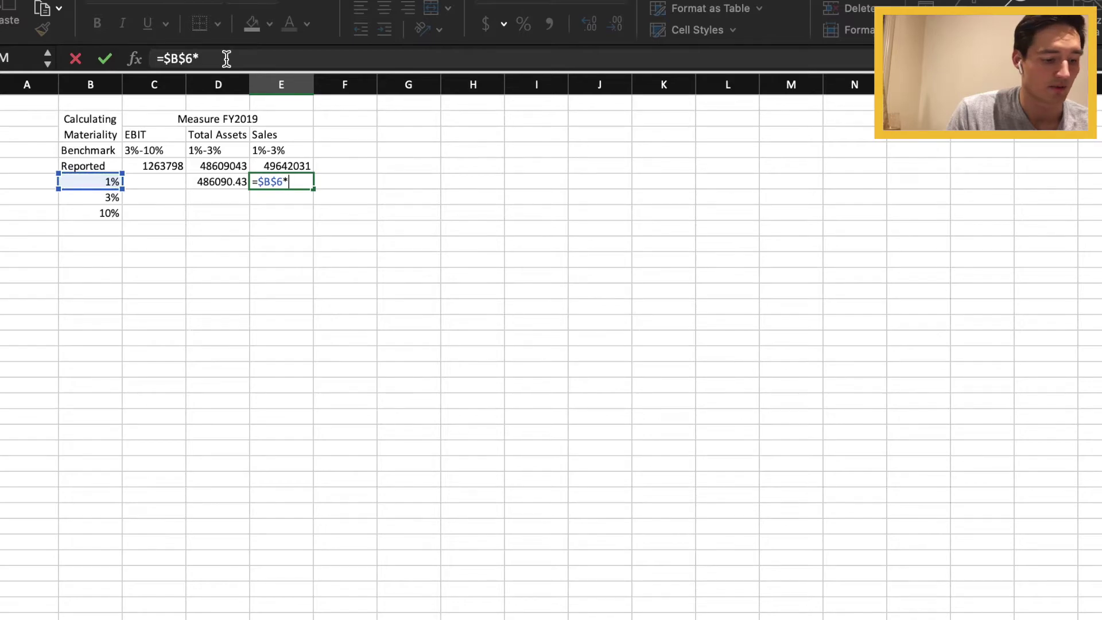
pyautogui.press('Up')
pyautogui.press('Return')
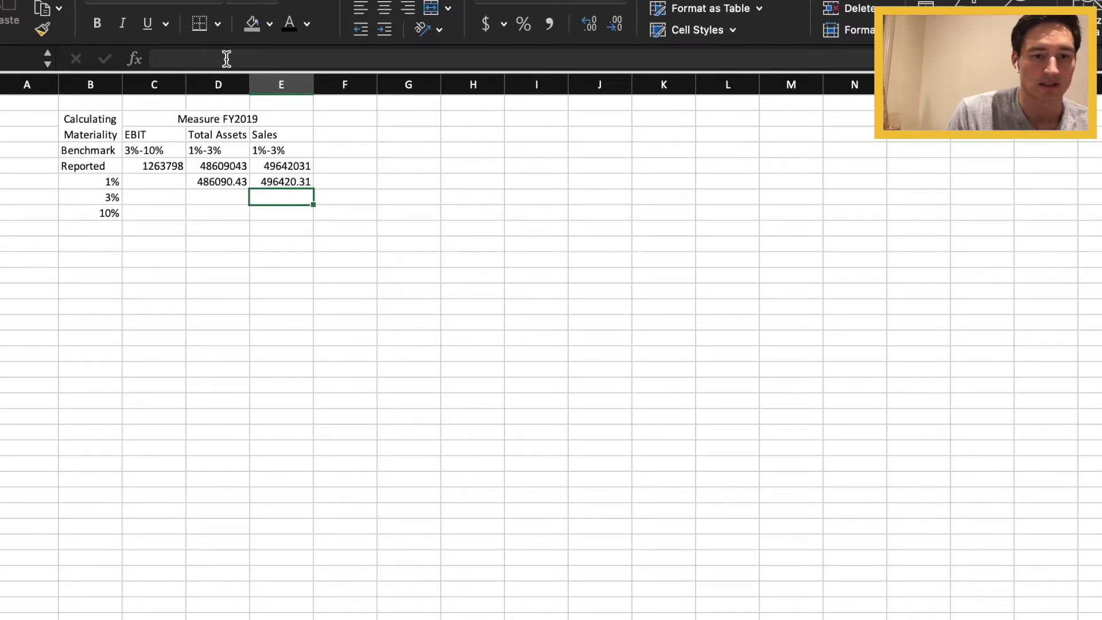
# Enter =$B$7*C5 in C7 for 3% of EBIT, giving 37913.94
pyautogui.press('Left')
pyautogui.press('Left')
pyautogui.write('=')
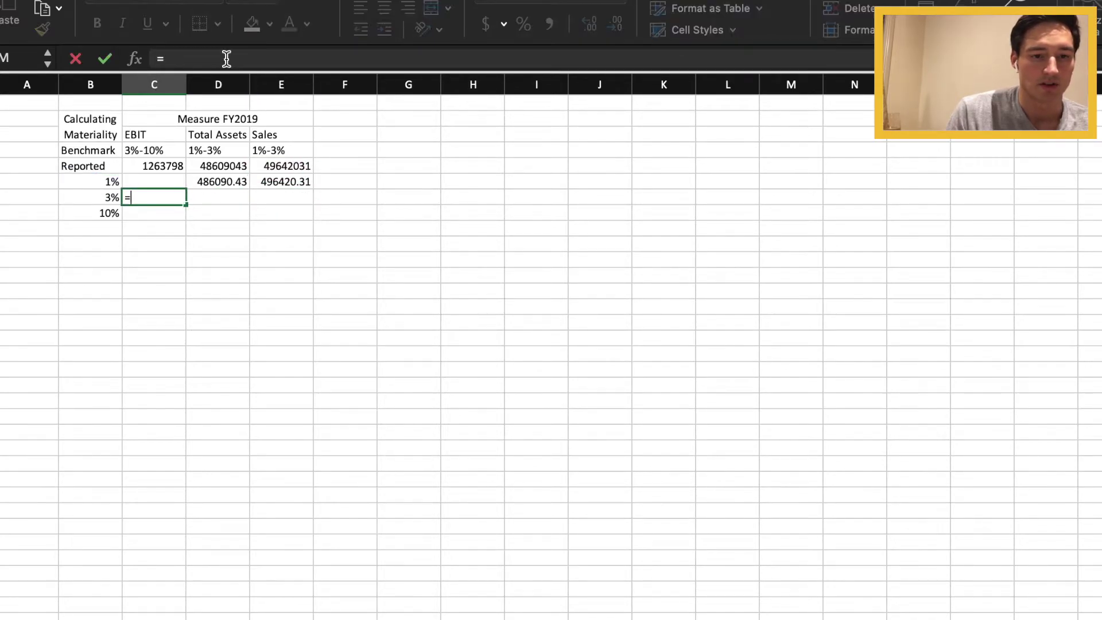
pyautogui.press('Left')
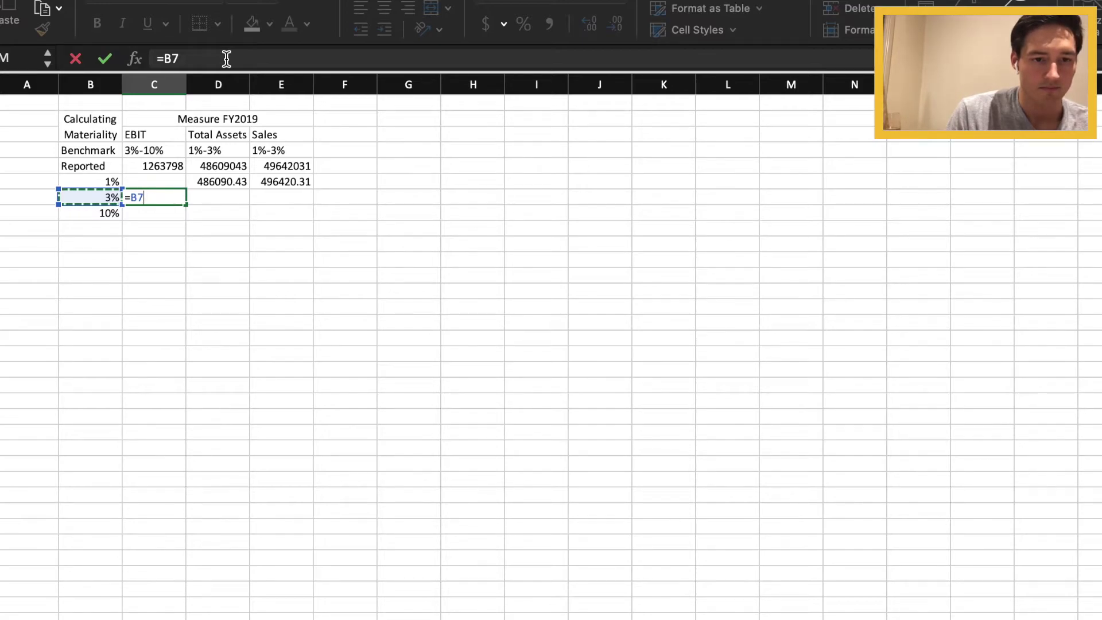
pyautogui.press('F4')
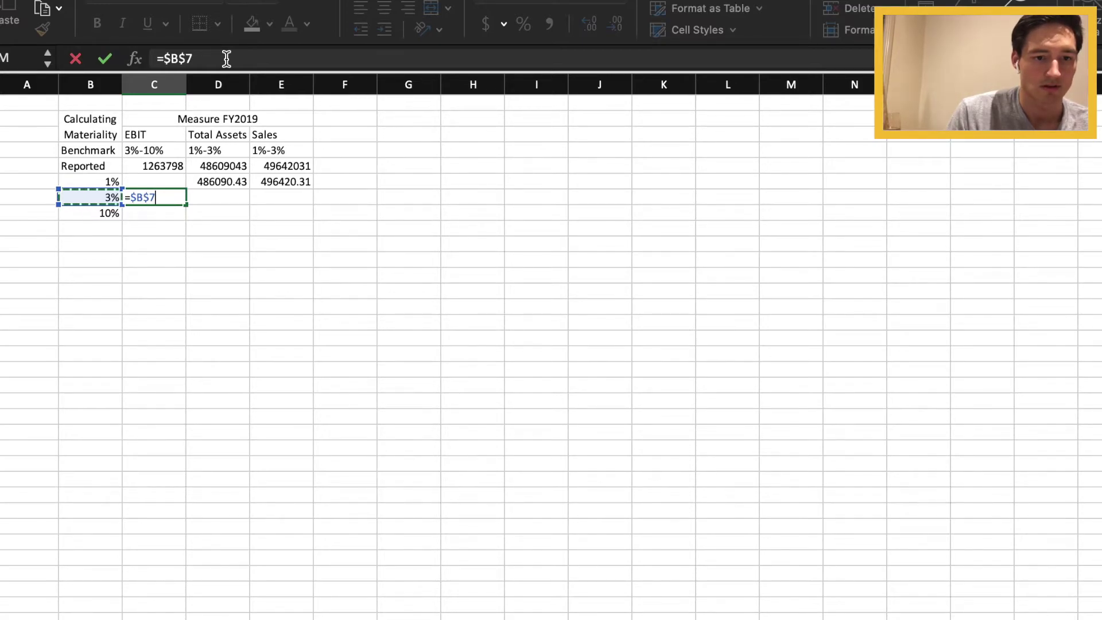
pyautogui.write('*')
pyautogui.press('Up')
pyautogui.press('Up')
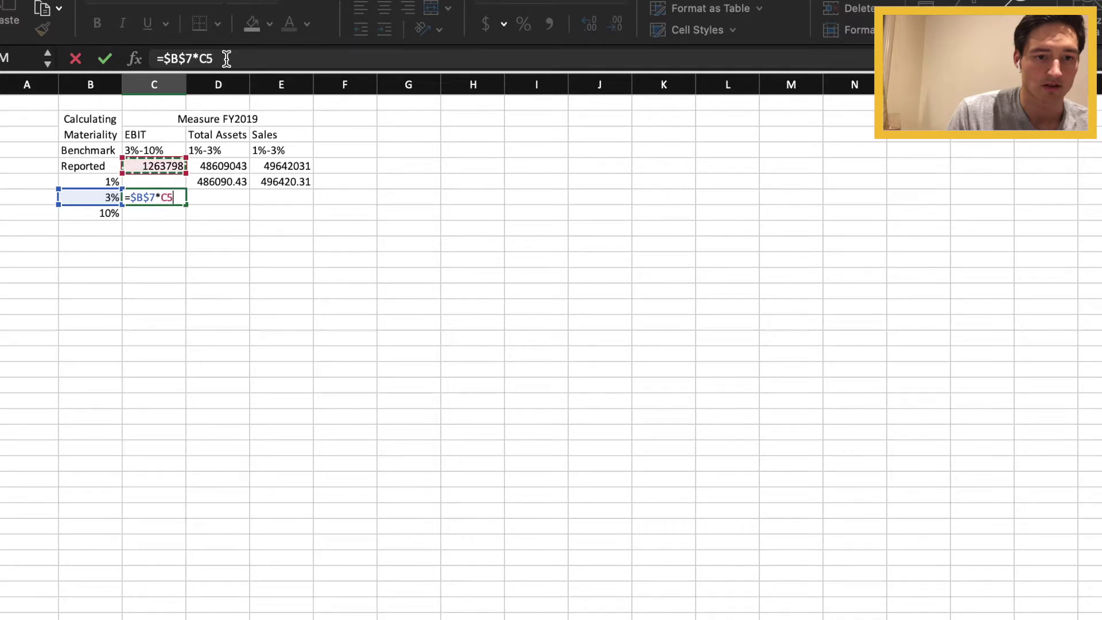
pyautogui.press('Return')
# Copy the 3% formula to Total Assets and Sales, giving 1458271.29 and 1489260.93
pyautogui.press('Up')
pyautogui.hotkey('ctrl', 'c')
pyautogui.press('Right')
pyautogui.hotkey('shift', 'Right')
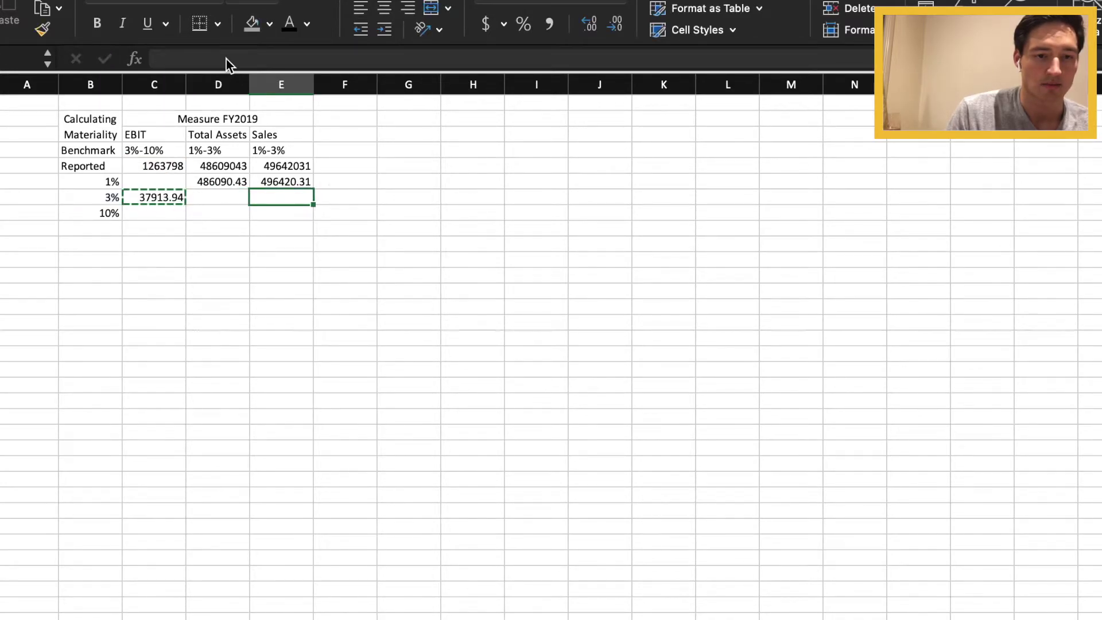
pyautogui.hotkey('ctrl', 'v')
pyautogui.press('Down')
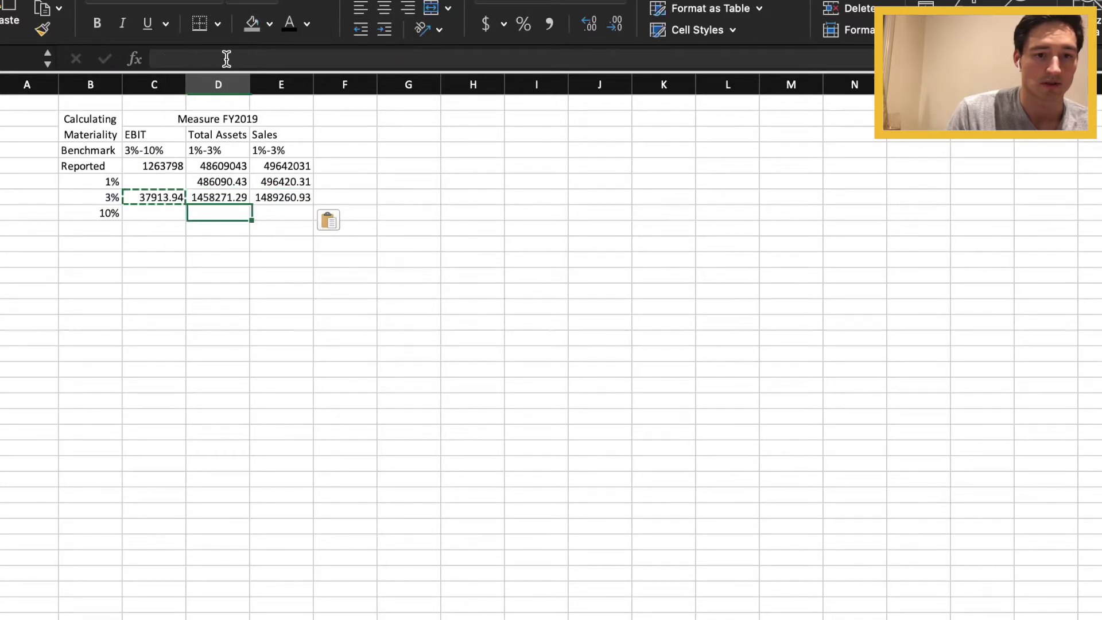
pyautogui.press('Left')
# Enter =B8*C5 in C8 for 10% of EBIT, giving 126379.8
pyautogui.write('=')
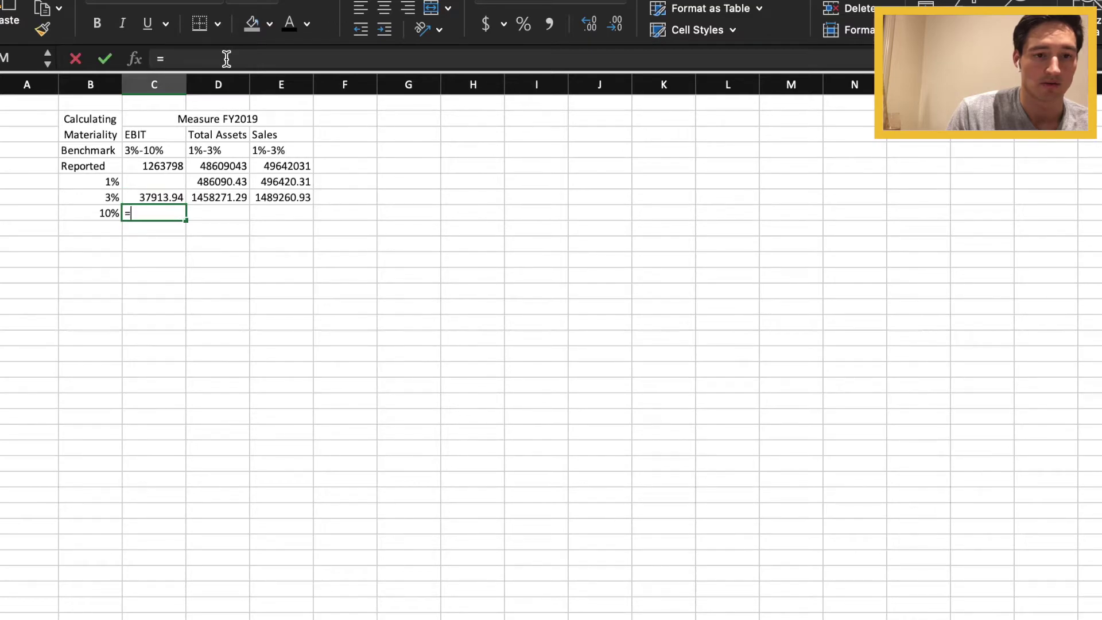
pyautogui.press('Left')
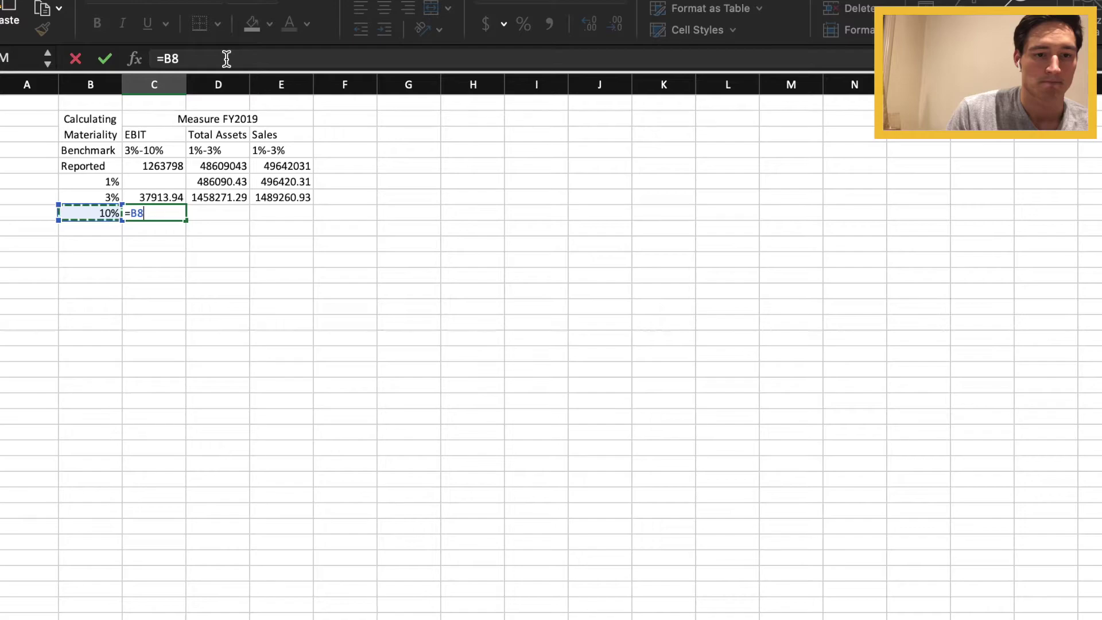
pyautogui.write('*')
pyautogui.press('Up')
pyautogui.press('Up')
pyautogui.press('Up')
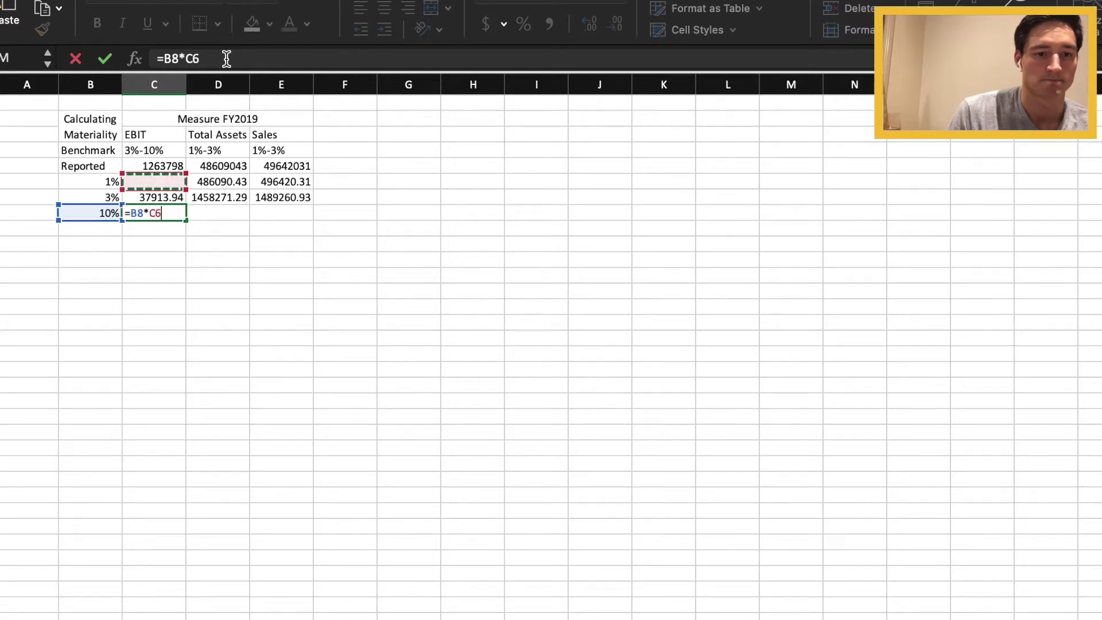
pyautogui.press('Return')
pyautogui.press('Up')
pyautogui.press('Left')
pyautogui.press('Right')
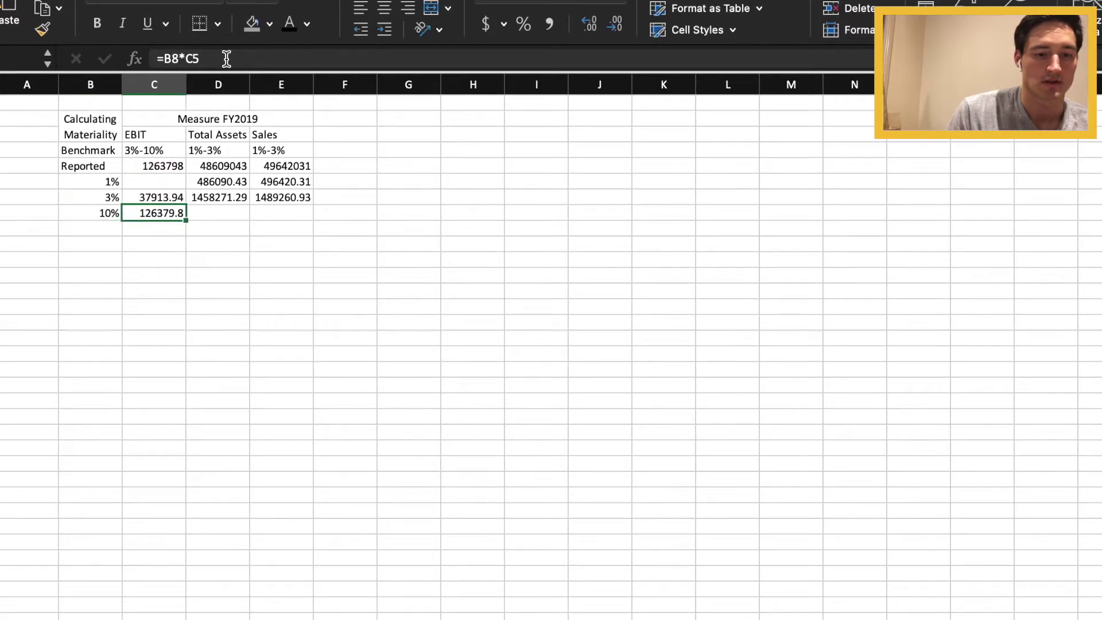
# Review the 10% and 3% formulas, then select the figures C5:E8
pyautogui.click(227, 59)
pyautogui.press('Escape')
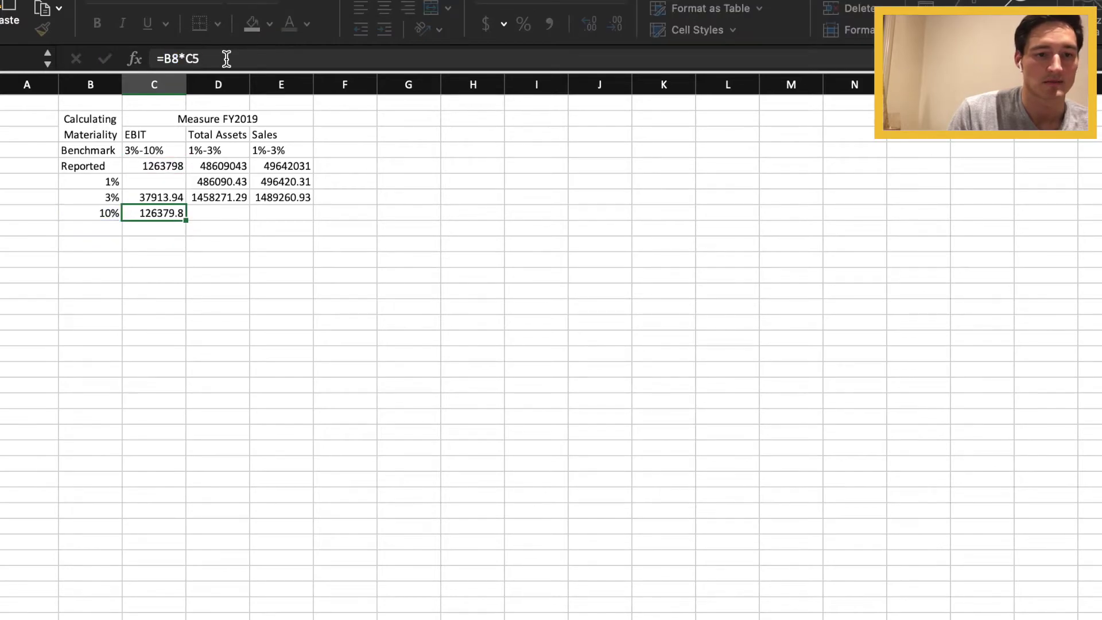
pyautogui.press('Up')
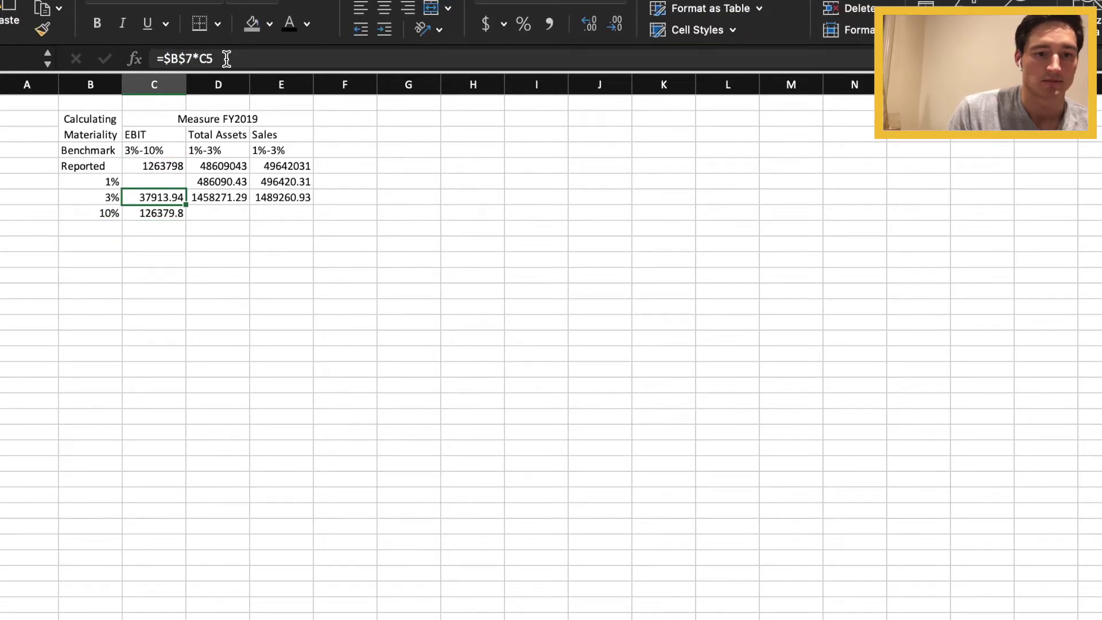
pyautogui.press('Right')
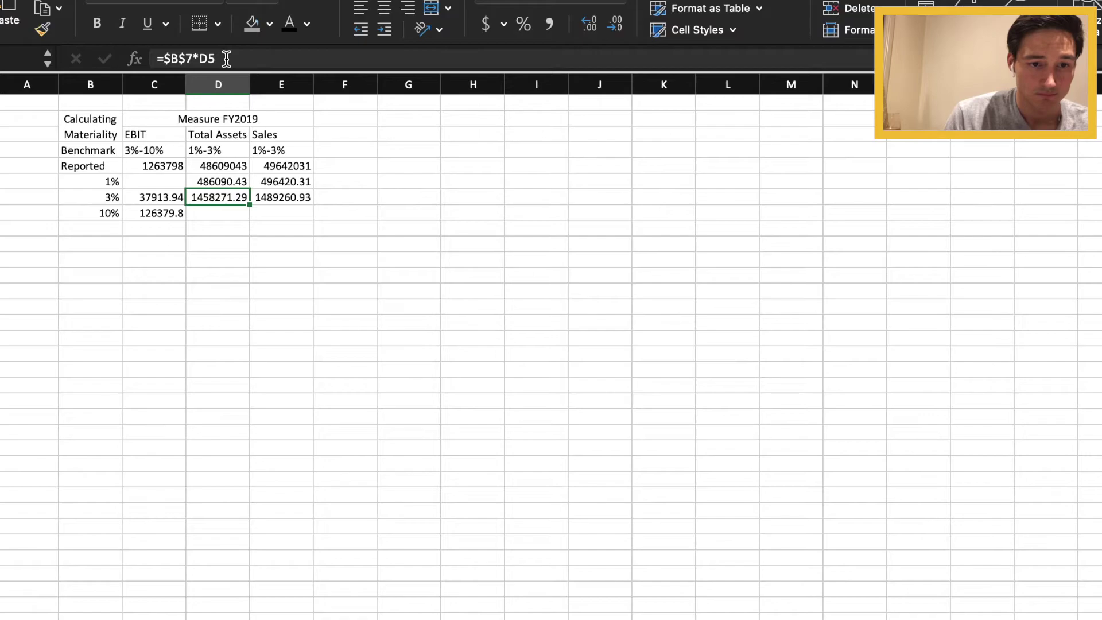
pyautogui.press('Right')
pyautogui.press('Down')
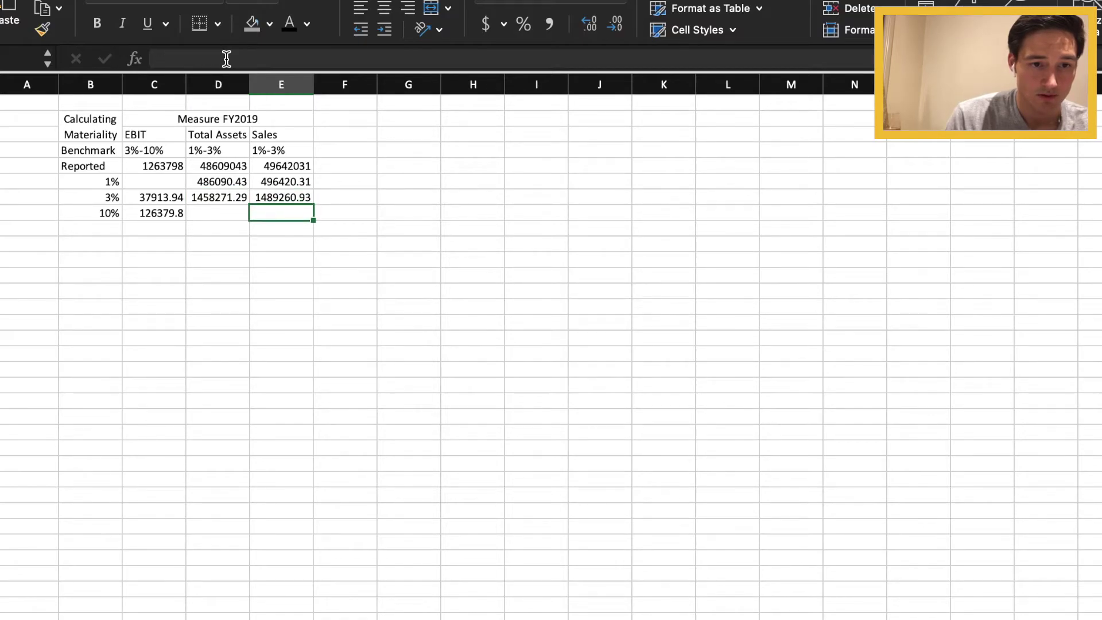
pyautogui.hotkey('shift', 'Left')
pyautogui.hotkey('shift', 'Up')
pyautogui.hotkey('shift', 'Left')
pyautogui.hotkey('shift', 'Up')
pyautogui.hotkey('shift', 'Up')
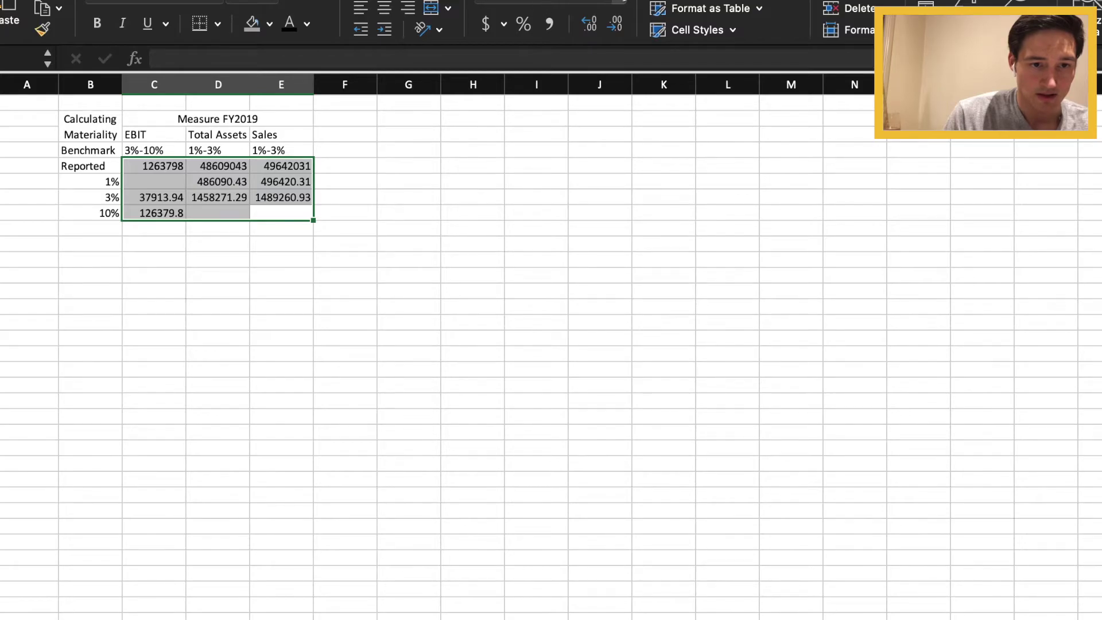
# Apply Accounting number format to the materiality figures C5:E8
pyautogui.click(624, 5)
pyautogui.click(561, 106)
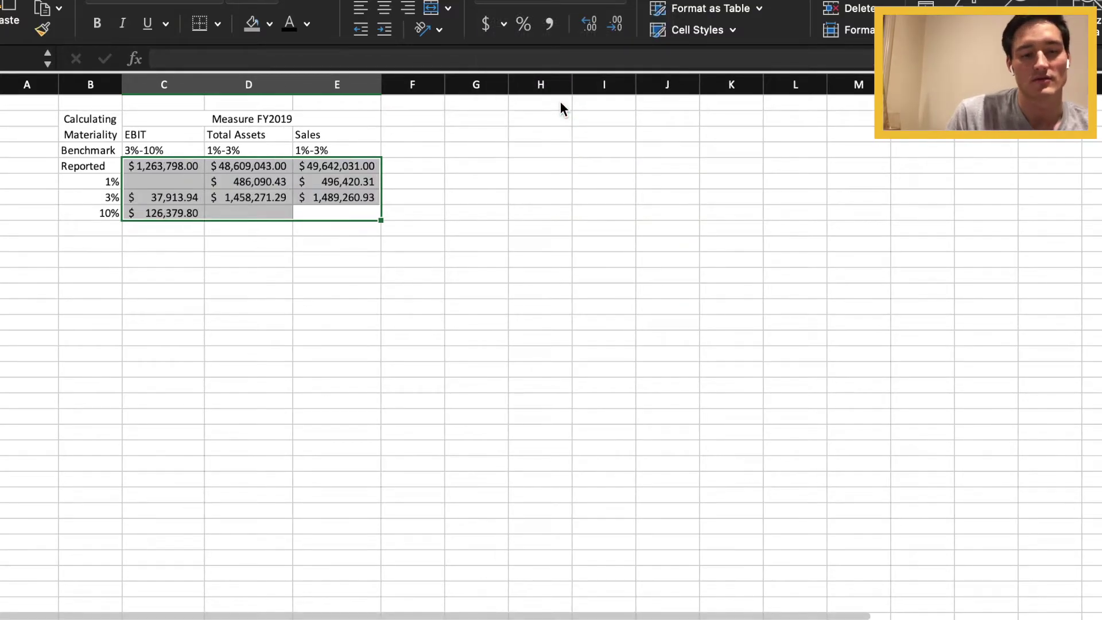
pyautogui.click(337, 197)
# Centre the EBIT, Total Assets and Sales headings and their benchmark ranges (C3:E4)
pyautogui.click(249, 150)
pyautogui.click(337, 135)
pyautogui.click(337, 150)
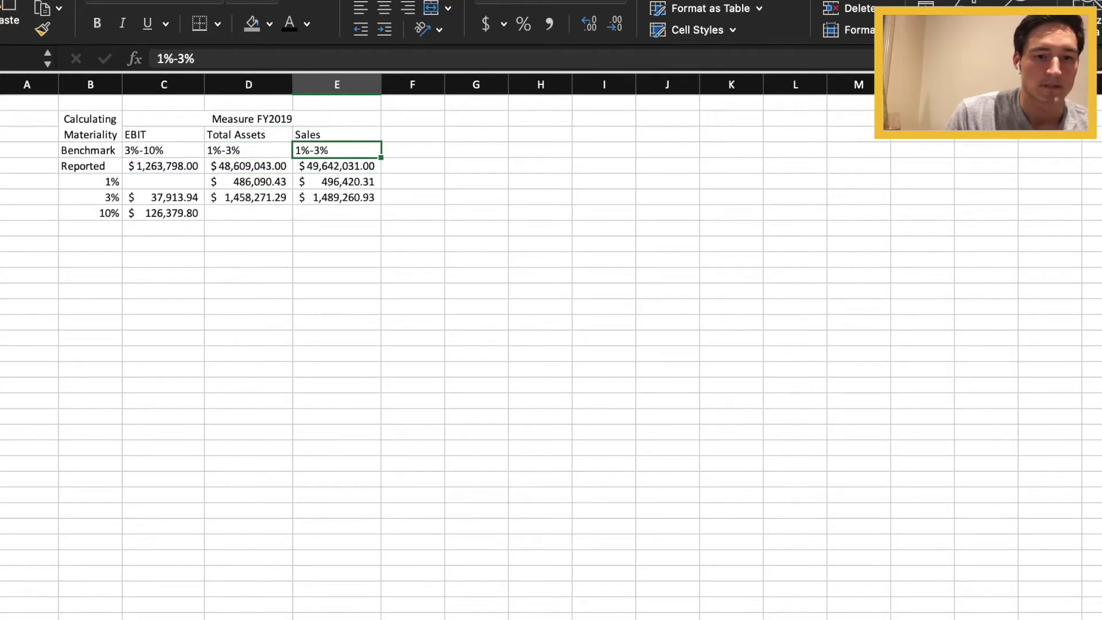
pyautogui.moveTo(337, 150); pyautogui.dragTo(164, 135)
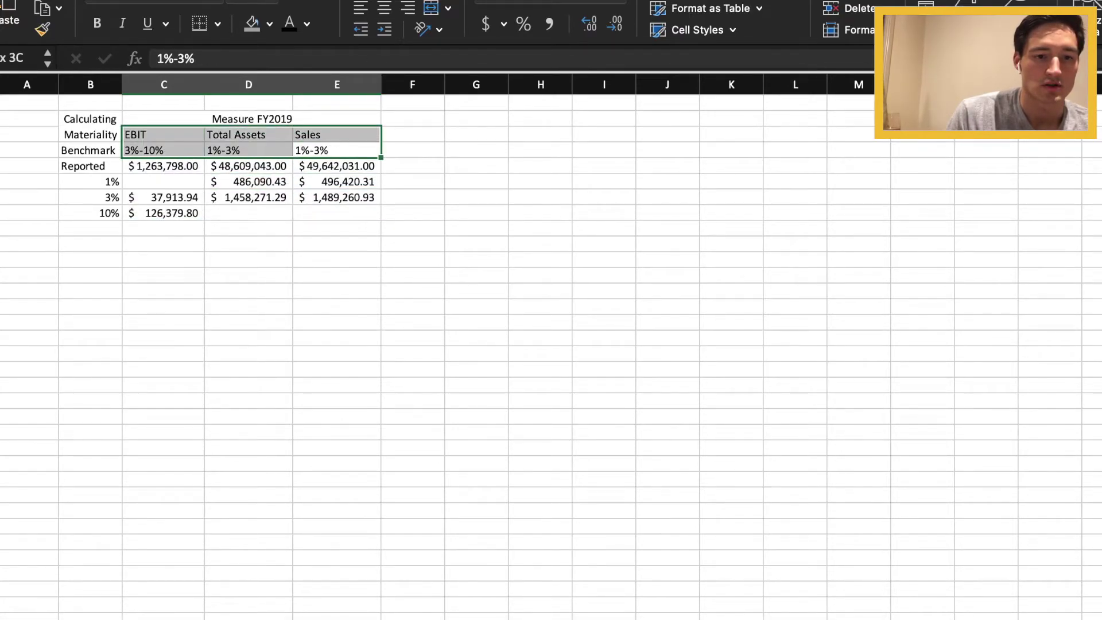
pyautogui.click(384, 8)
pyautogui.press('Left')
pyautogui.press('Left')
pyautogui.press('Right')
pyautogui.press('Down')
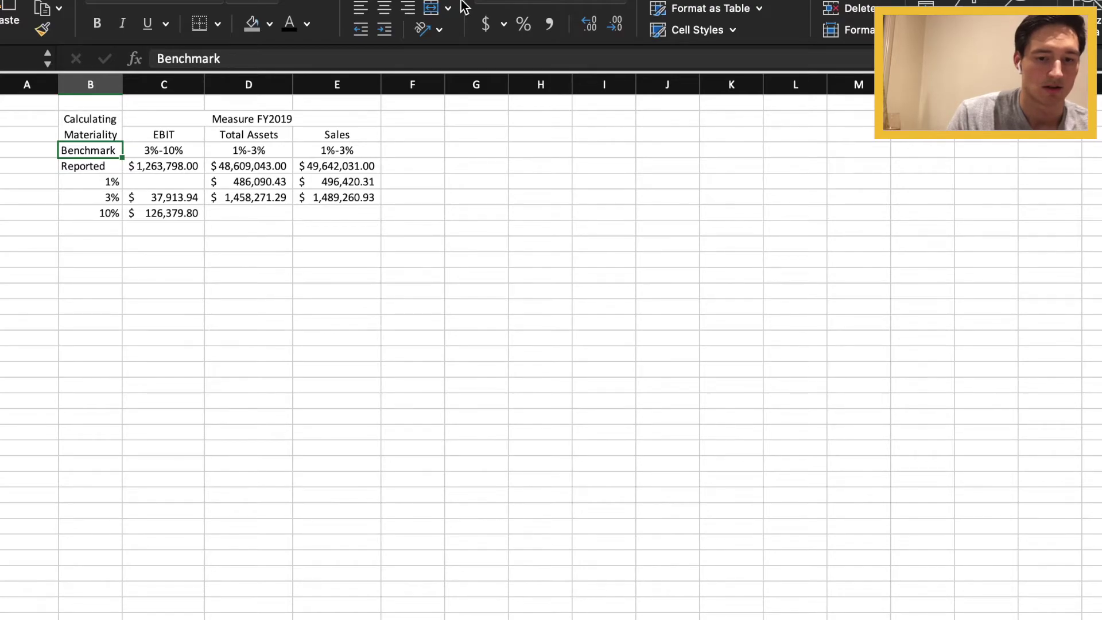
pyautogui.press('Up')
pyautogui.press('Right')
pyautogui.press('Up')
# Fill the Measure FY2019 title, measure headings and row labels orange
pyautogui.click(269, 24)
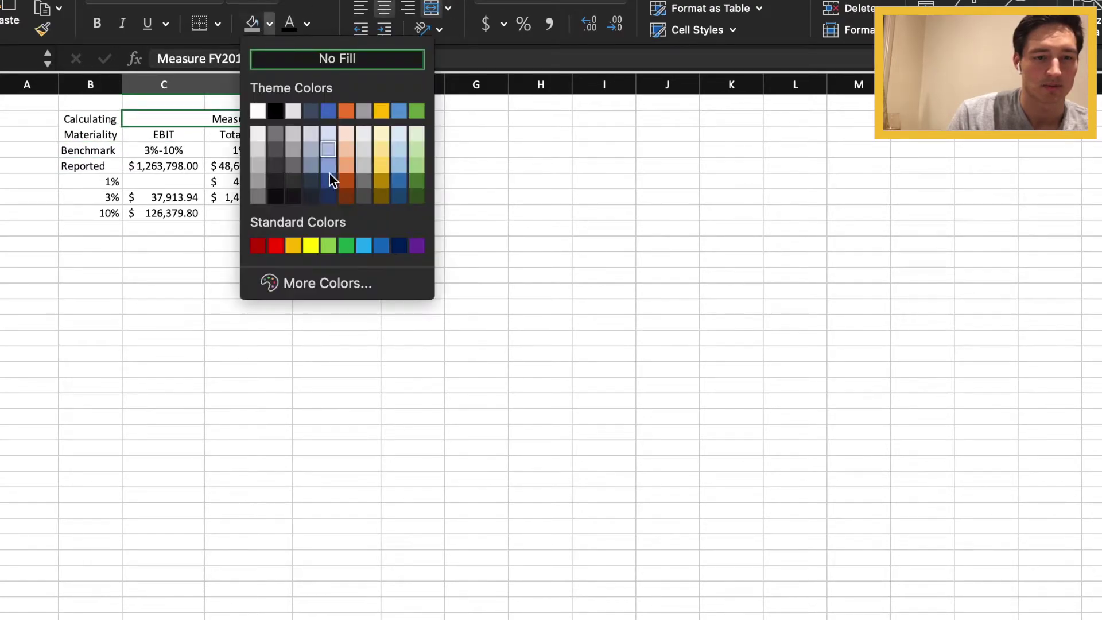
pyautogui.click(346, 182)
pyautogui.press('Down')
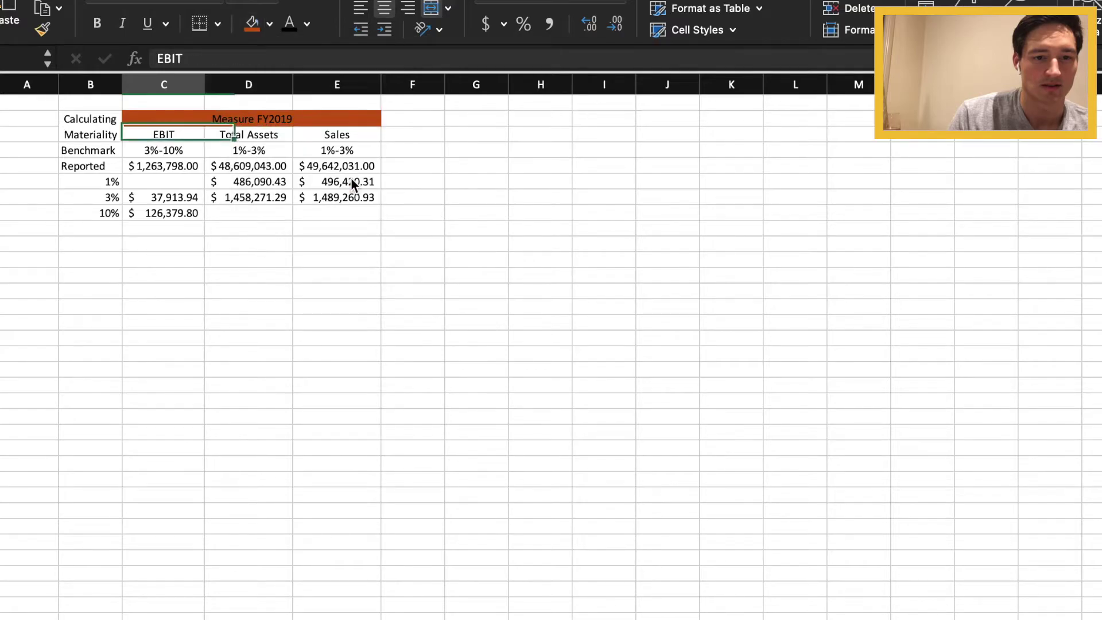
pyautogui.hotkey('shift', 'Right')
pyautogui.hotkey('shift', 'Right')
pyautogui.click(269, 24)
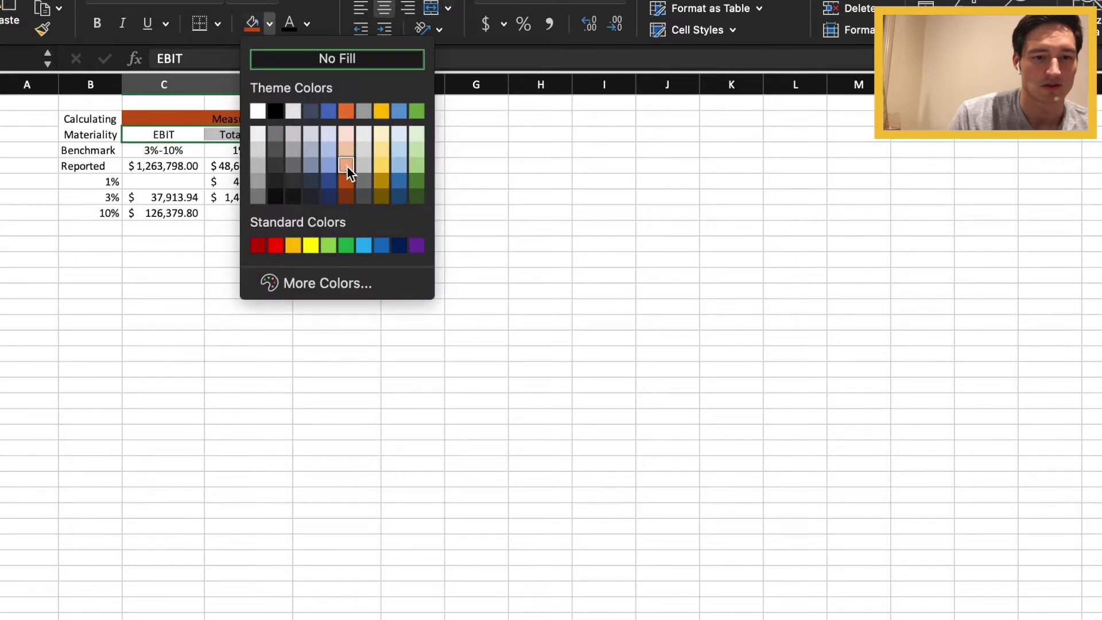
pyautogui.click(347, 111)
pyautogui.press('Down')
pyautogui.press('Left')
pyautogui.hotkey('shift', 'Down')
pyautogui.hotkey('shift', 'Down')
pyautogui.hotkey('shift', 'Down')
pyautogui.hotkey('shift', 'Down')
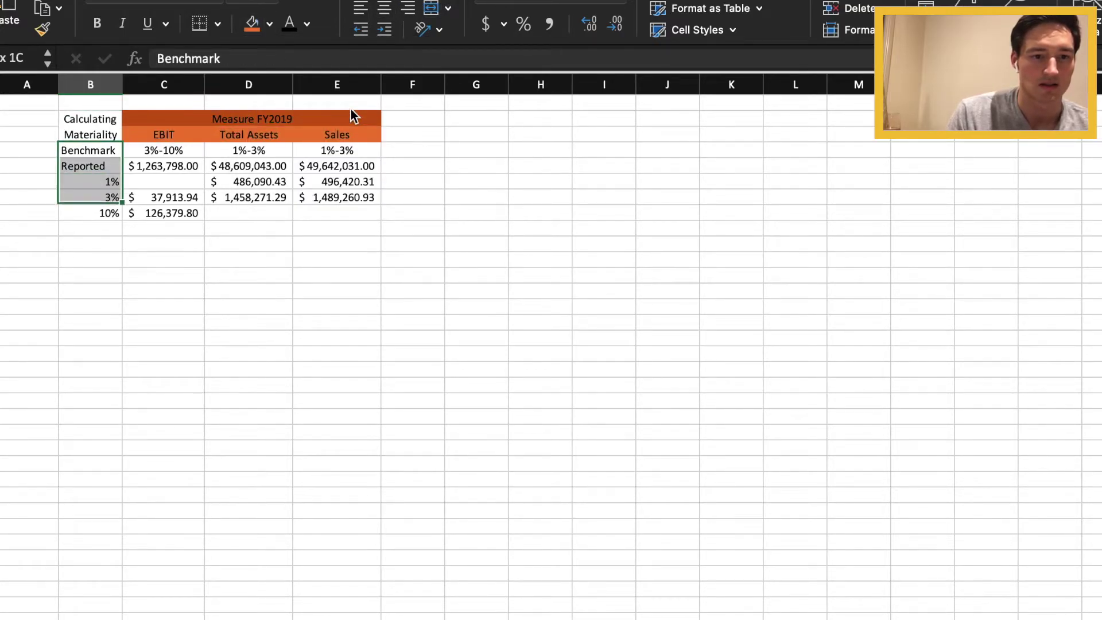
pyautogui.click(257, 26)
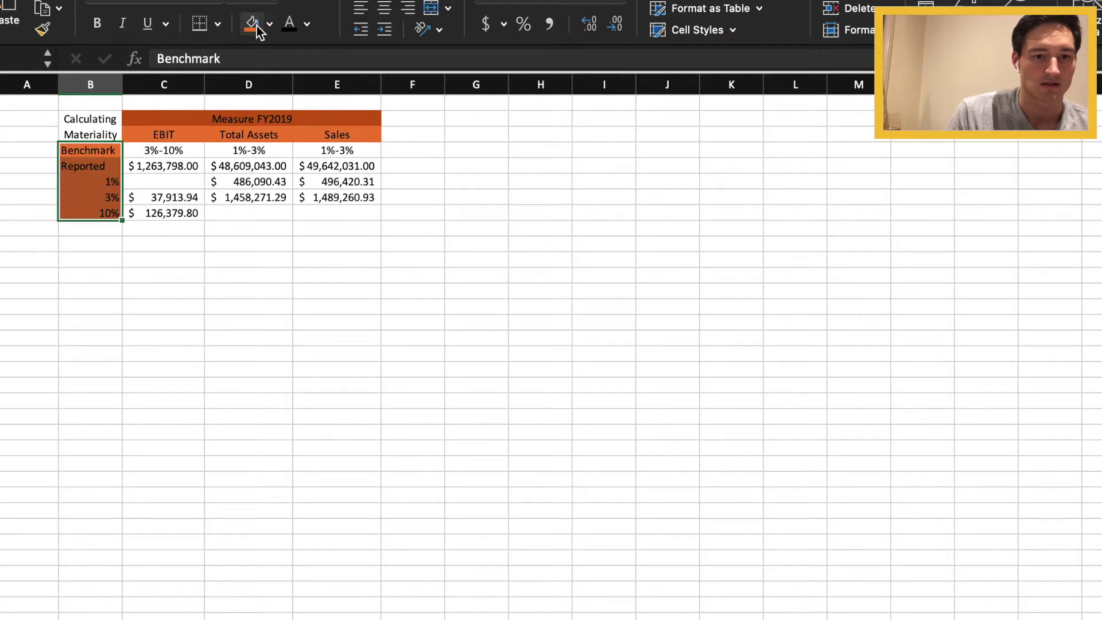
# Make the row labels, title and headings white bold text, and bold Calculating Materiality
pyautogui.click(307, 24)
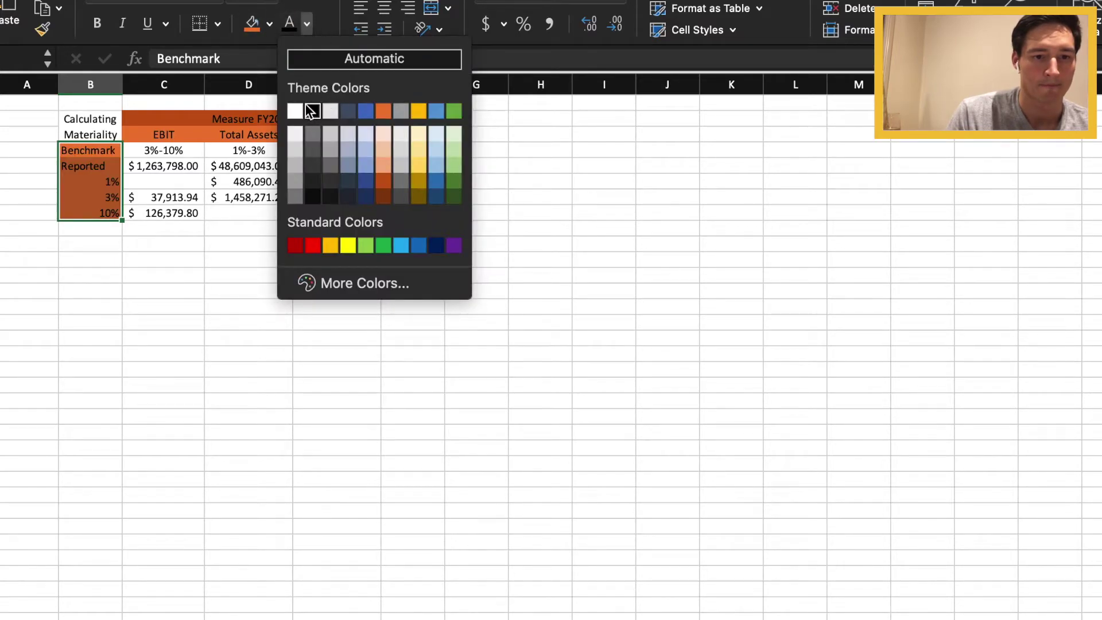
pyautogui.click(296, 110)
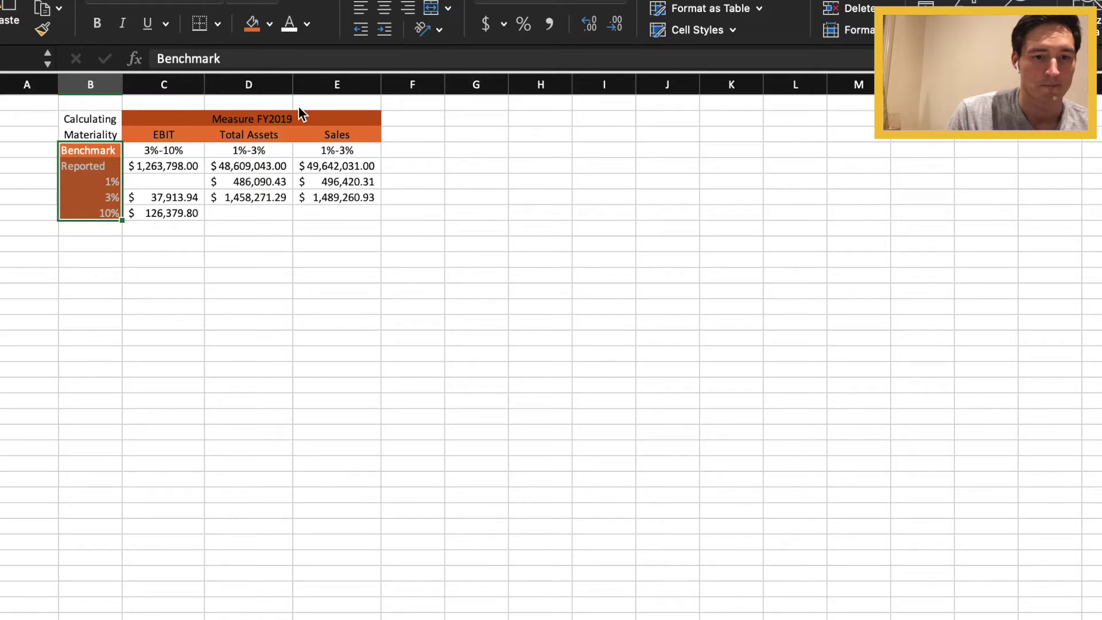
pyautogui.press('super+b')
pyautogui.press('Up')
pyautogui.press('Right')
pyautogui.hotkey('shift', 'Up')
pyautogui.press('super+b')
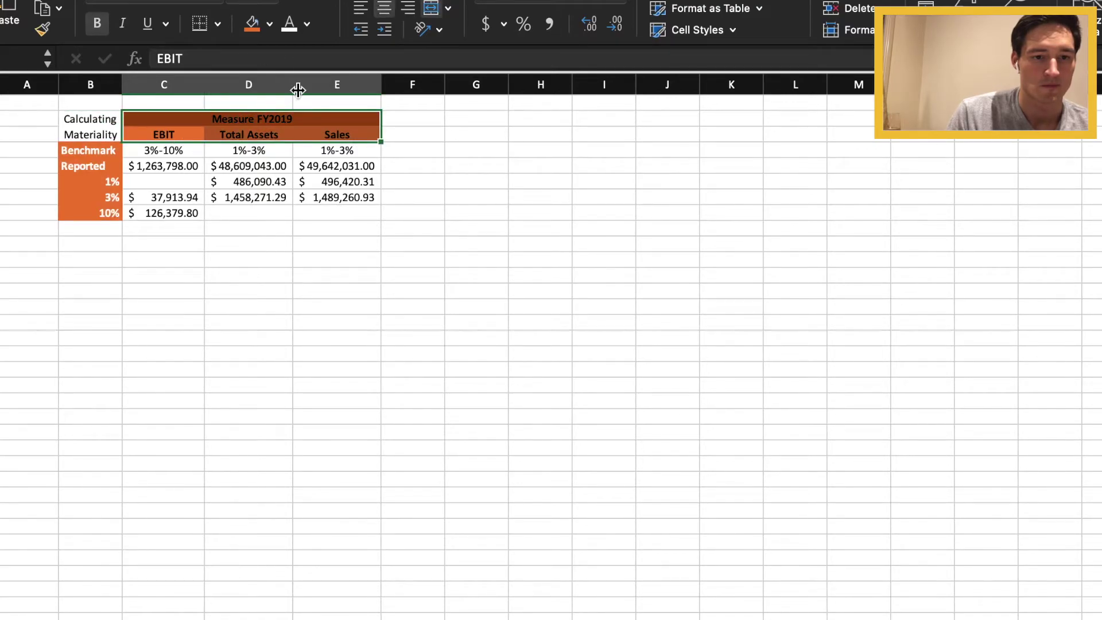
pyautogui.click(291, 26)
pyautogui.press('Left')
pyautogui.press('super+b')
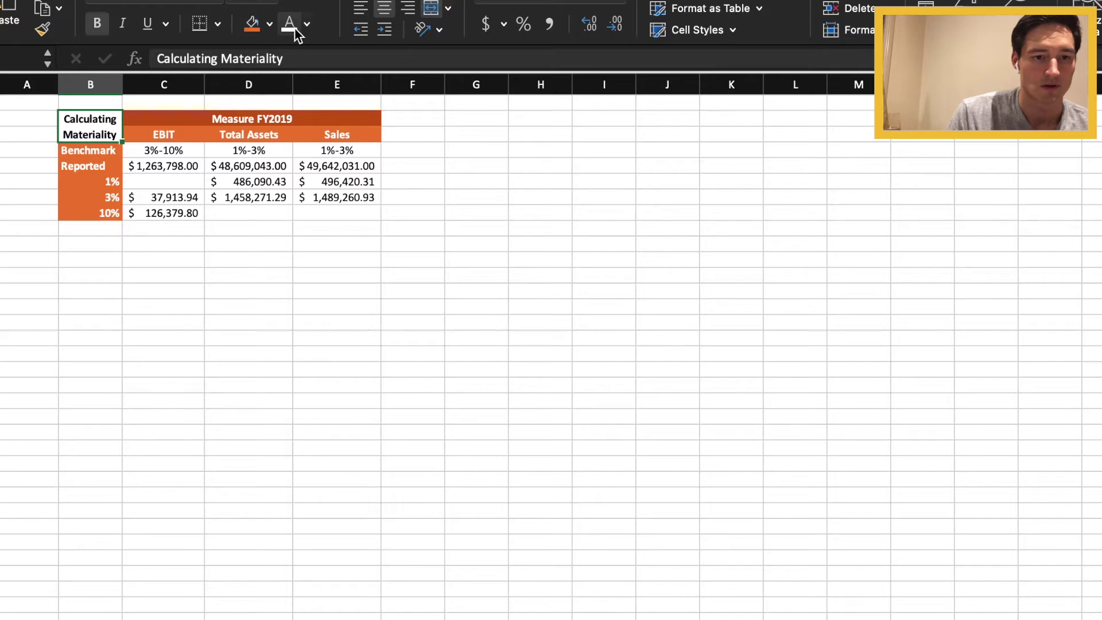
pyautogui.press('Right')
# Shade the unused 1% EBIT cell and 10% Total Assets and Sales cells grey
pyautogui.press('Down')
pyautogui.press('Down')
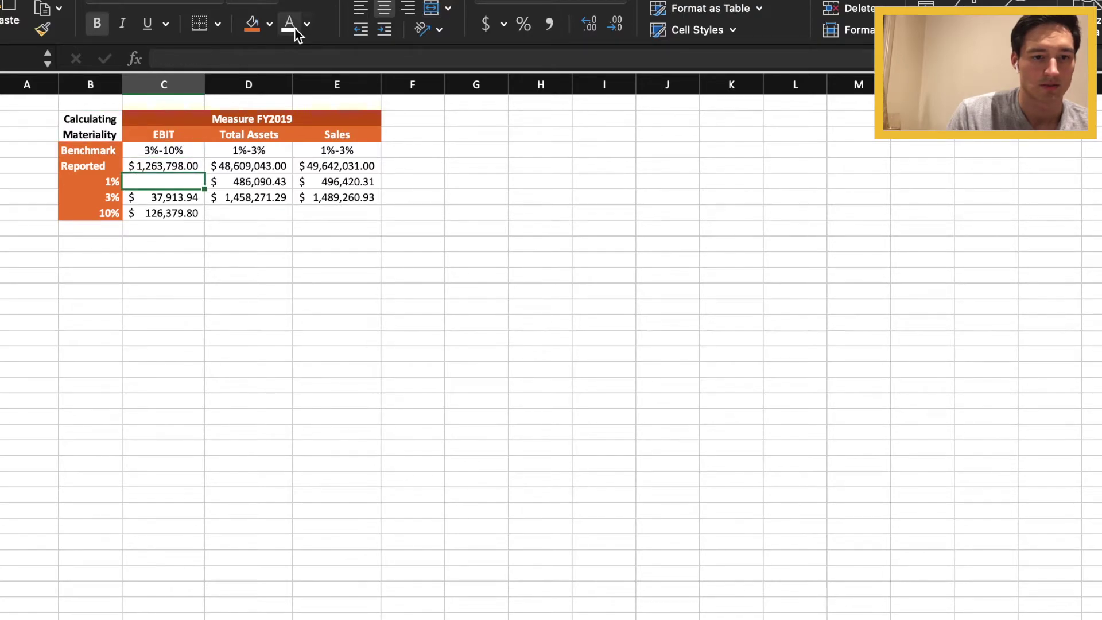
pyautogui.click(268, 24)
pyautogui.click(360, 182)
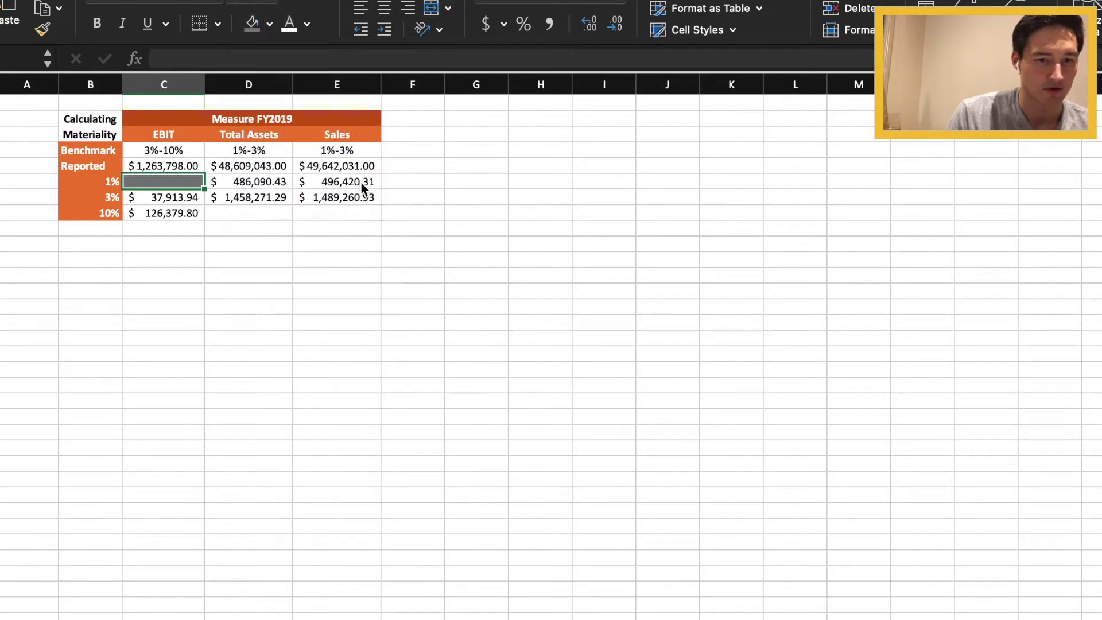
pyautogui.moveTo(285, 214); pyautogui.dragTo(313, 211)
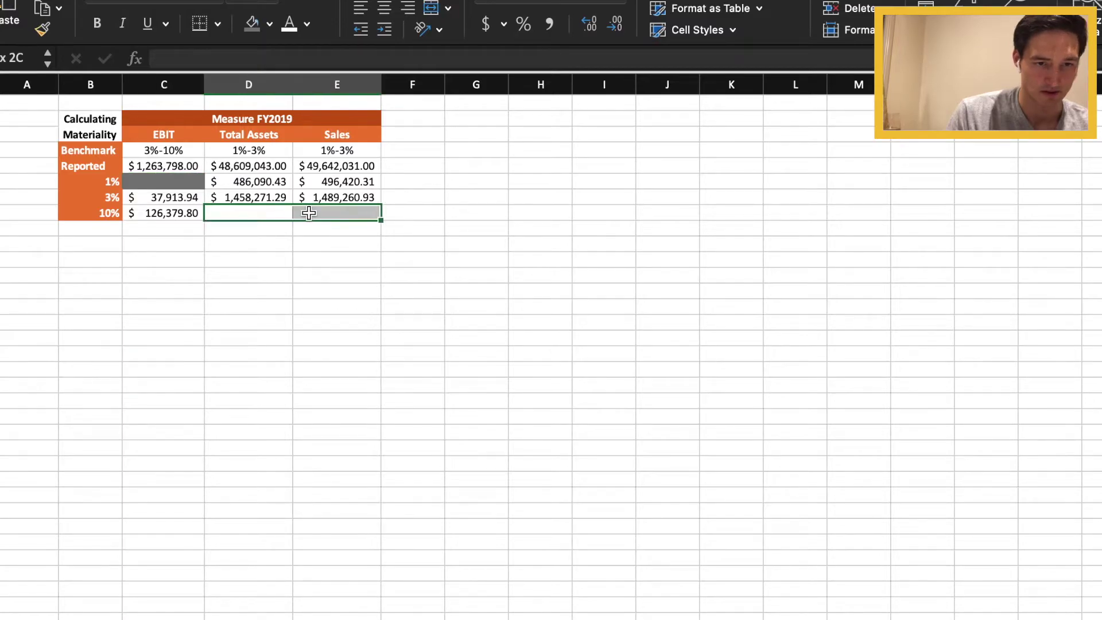
pyautogui.click(269, 24)
pyautogui.click(363, 178)
pyautogui.press('Left')
pyautogui.press('Up')
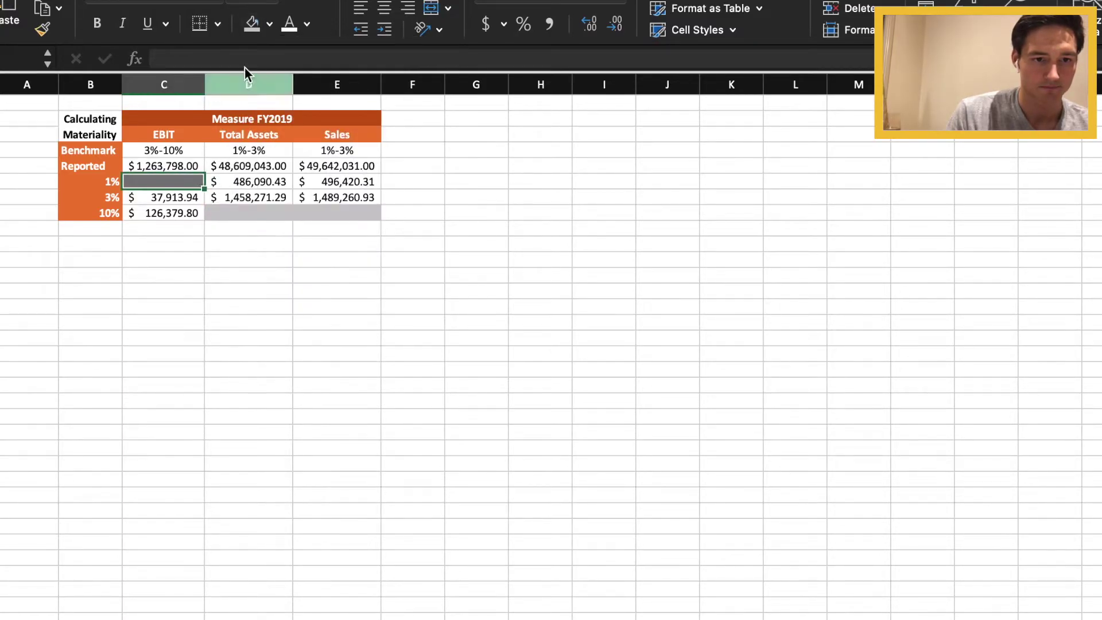
pyautogui.click(252, 24)
# Frame the whole materiality table with an outside border
pyautogui.press('Left')
pyautogui.press('Up')
pyautogui.press('Up')
pyautogui.press('Up')
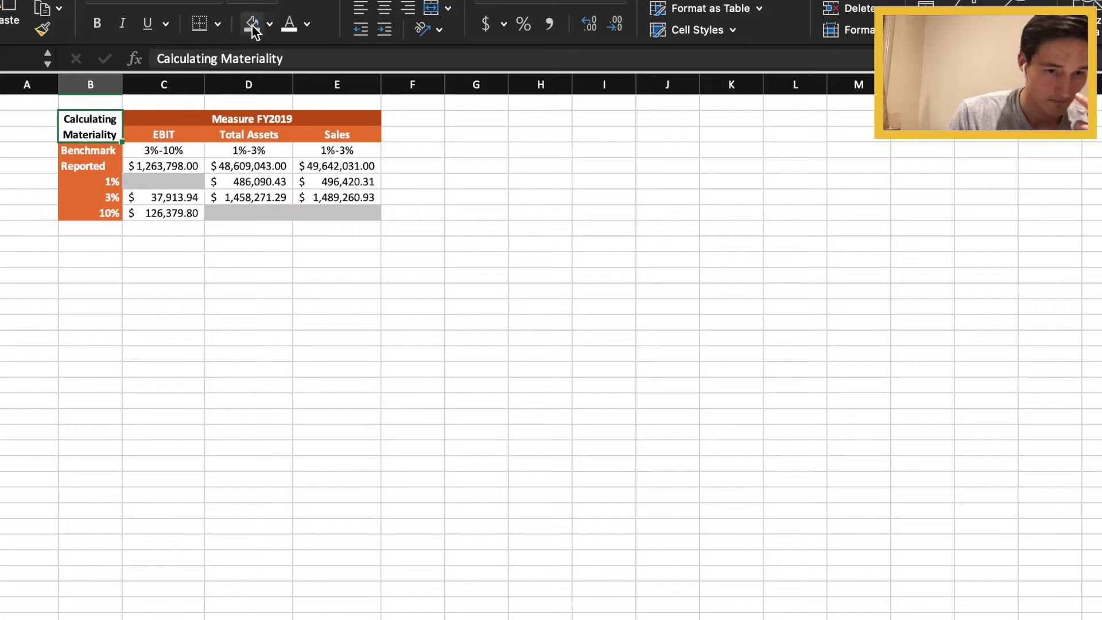
pyautogui.hotkey('shift', 'Right')
pyautogui.hotkey('shift', 'Down')
pyautogui.hotkey('shift', 'Down')
pyautogui.hotkey('shift', 'Down')
pyautogui.hotkey('shift', 'Down')
pyautogui.hotkey('shift', 'Down')
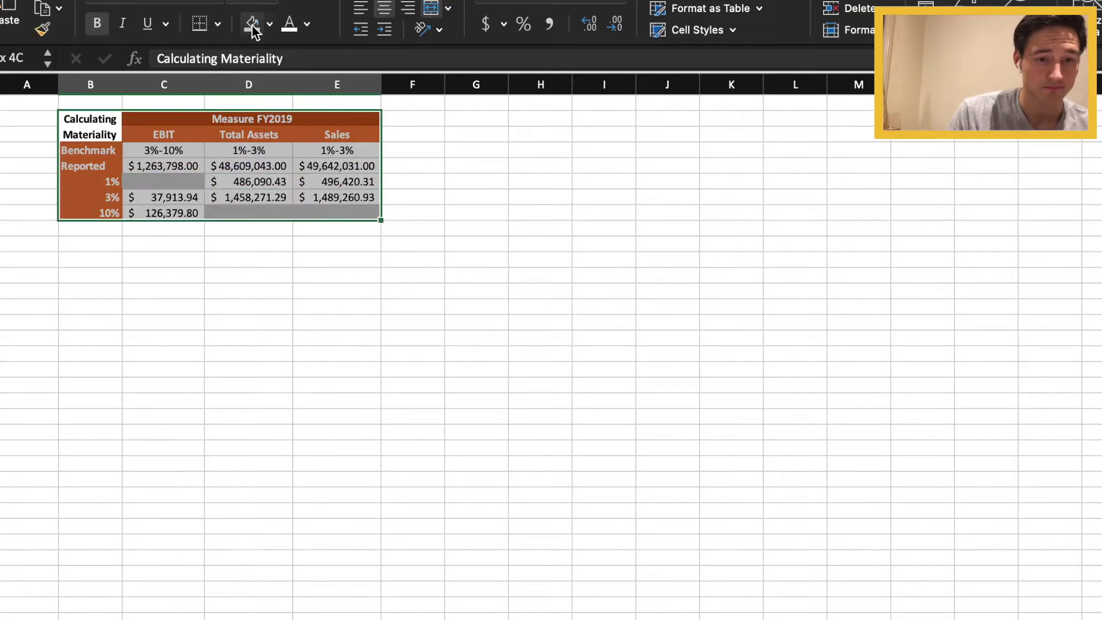
pyautogui.click(218, 24)
pyautogui.click(250, 224)
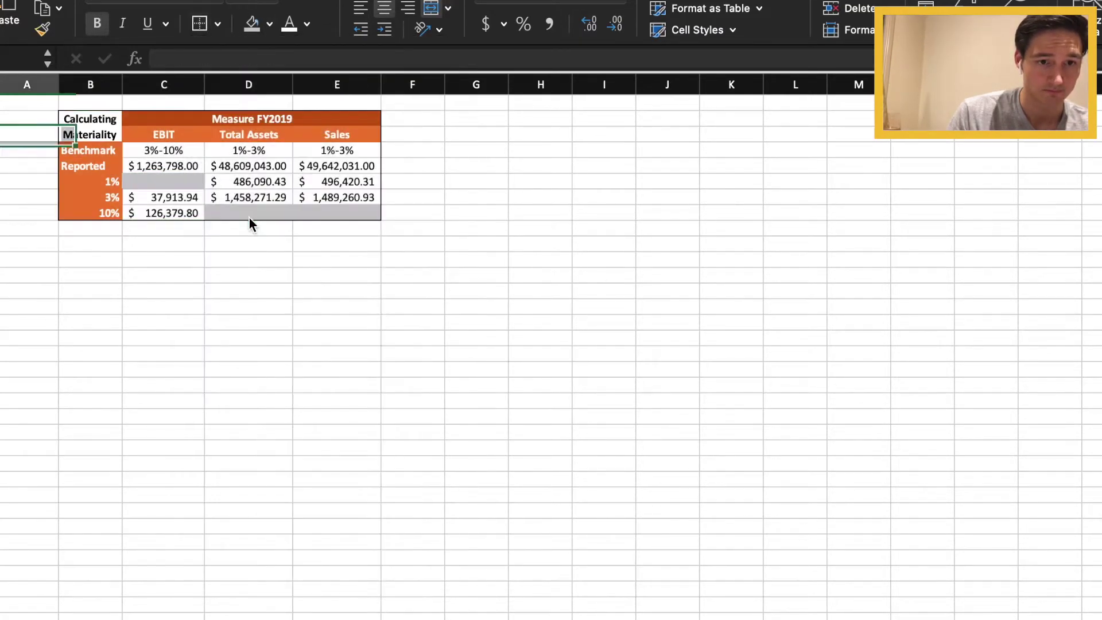
# Reselect the header rows and Benchmark row labels to check the table, then move below it
pyautogui.press('Right')
pyautogui.press('Up')
pyautogui.hotkey('shift', 'Right')
pyautogui.hotkey('shift', 'Left')
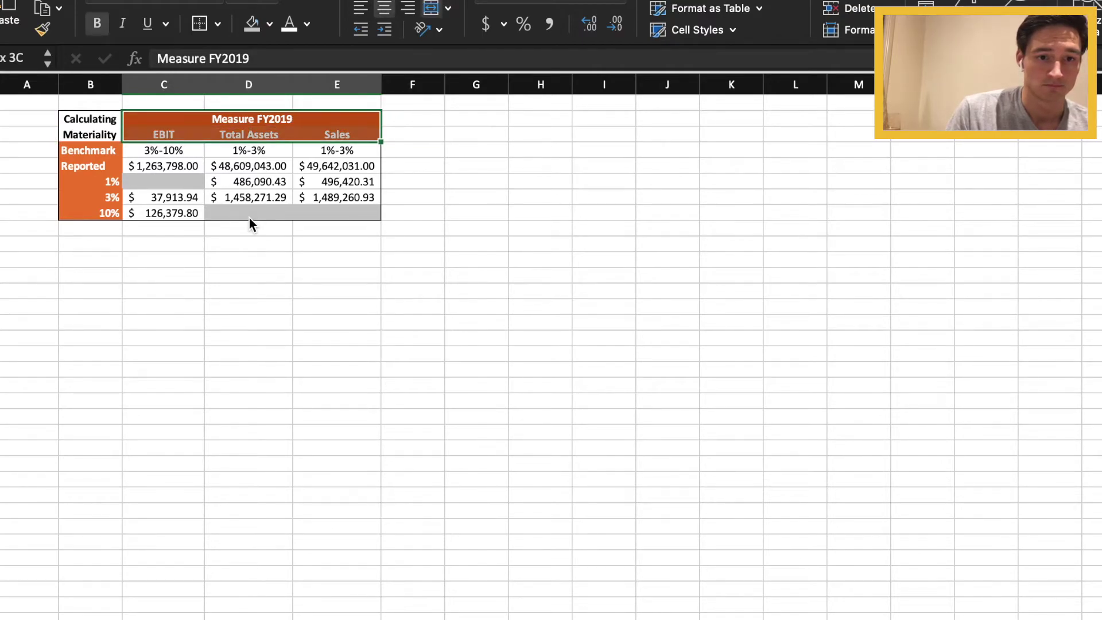
pyautogui.click(122, 150)
pyautogui.hotkey('shift', 'Down')
pyautogui.hotkey('shift', 'Down')
pyautogui.hotkey('shift', 'Down')
pyautogui.hotkey('shift', 'Down')
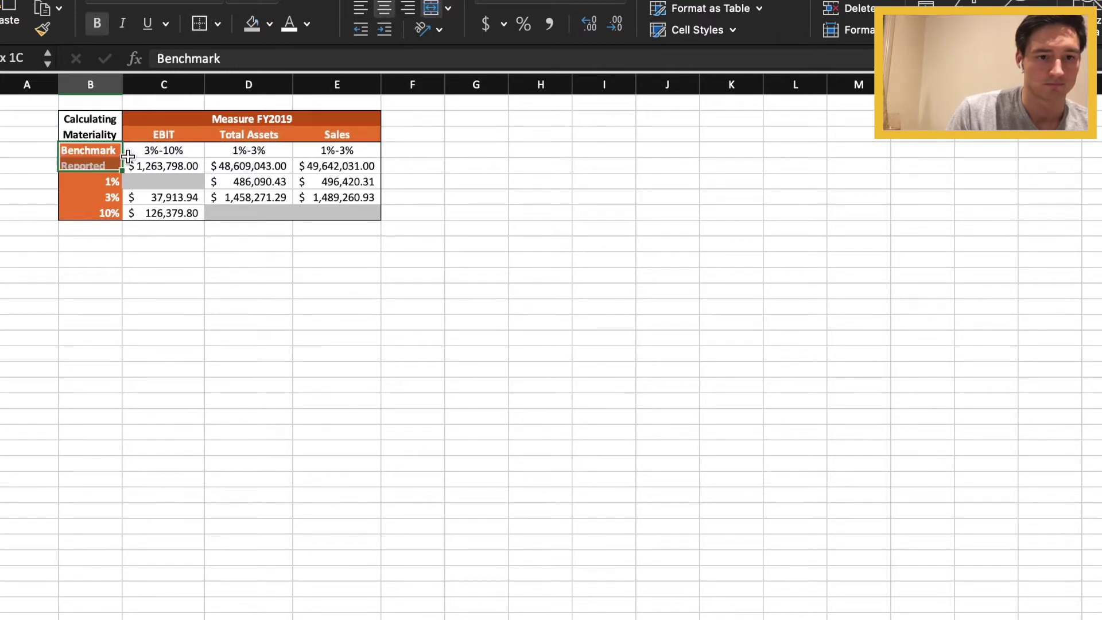
pyautogui.press('Right')
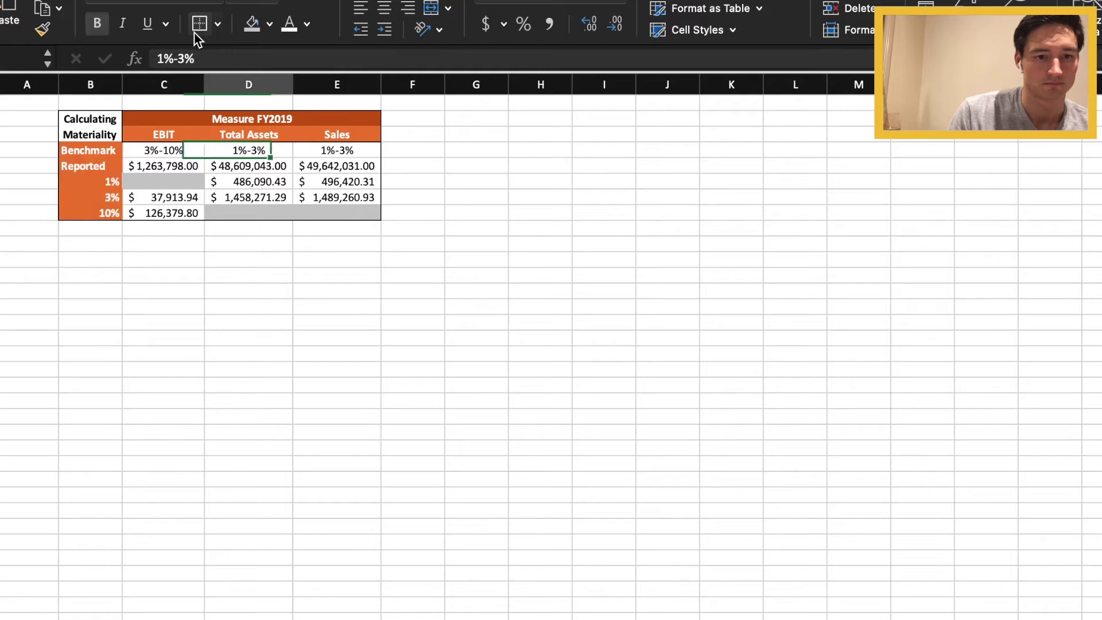
pyautogui.press('Right')
pyautogui.press('Left')
pyautogui.press('Left')
pyautogui.hotkey('shift', 'Down')
pyautogui.hotkey('shift', 'Down')
pyautogui.hotkey('shift', 'Down')
pyautogui.hotkey('shift', 'Down')
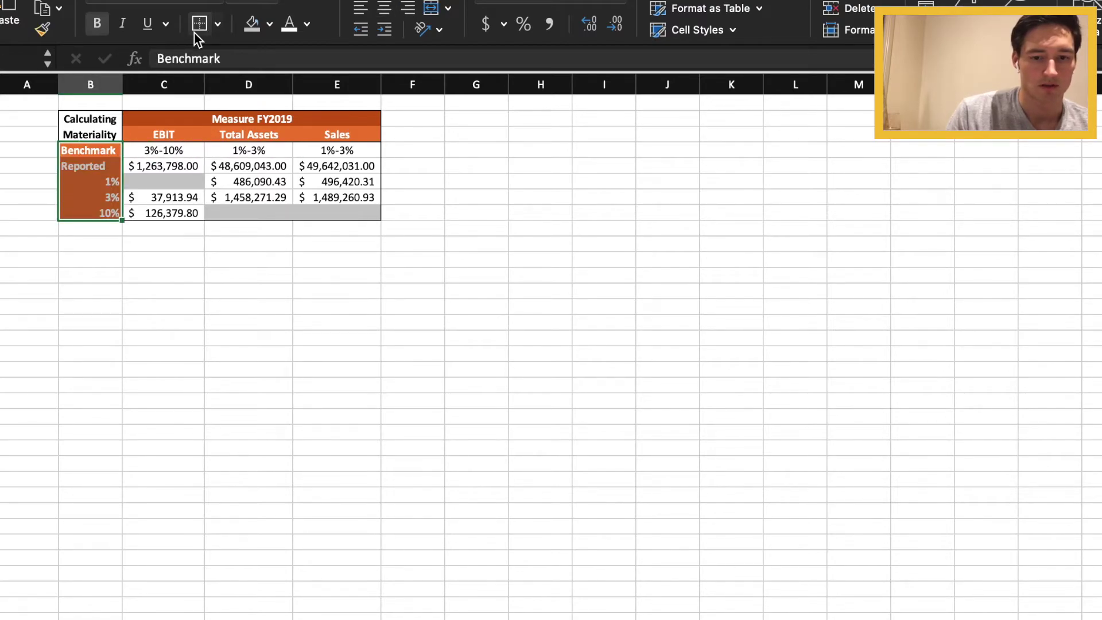
pyautogui.press('Up')
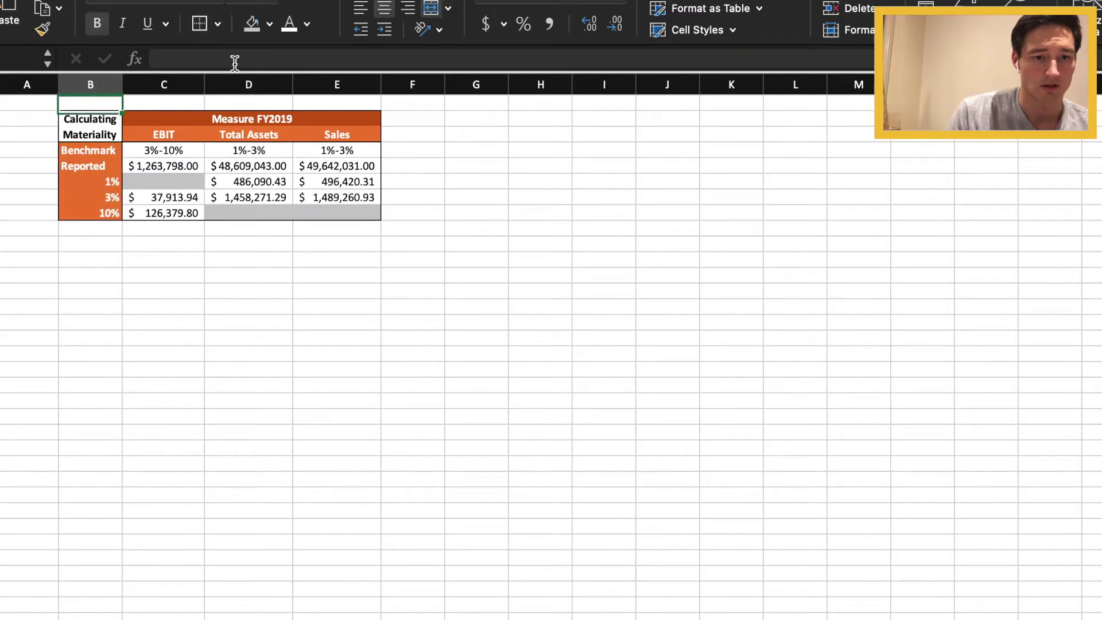
pyautogui.press('Down')
pyautogui.press('Down')
pyautogui.press('Down')
pyautogui.press('Down')
pyautogui.press('Down')
pyautogui.press('Down')
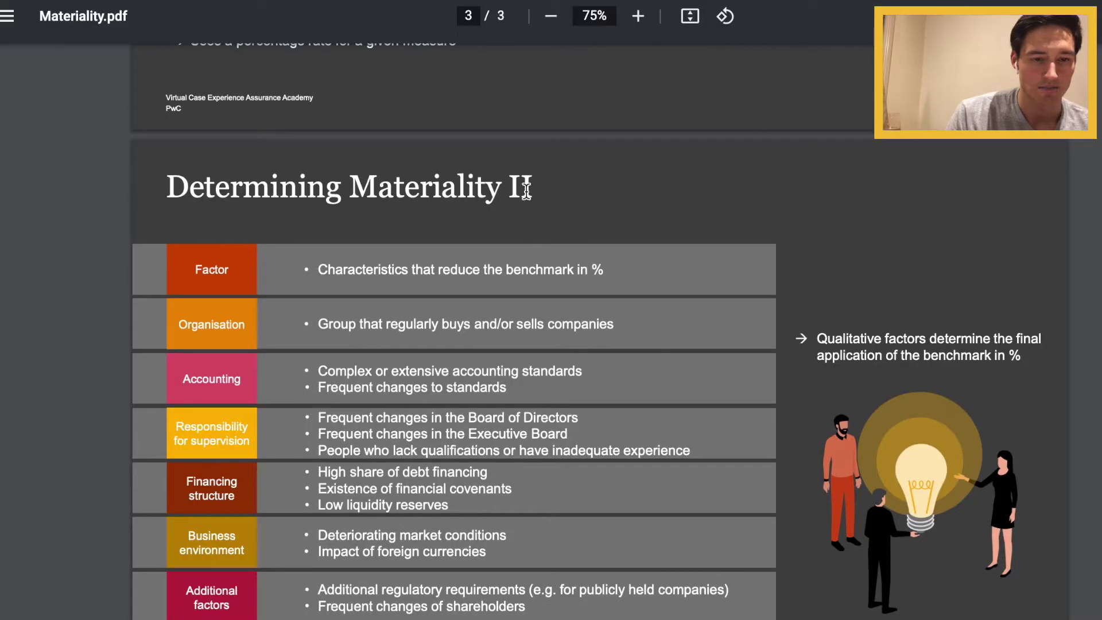
# Highlight the Determining Materiality II title and the qualitative factors sentence in Materiality.pdf
pyautogui.moveTo(526, 189); pyautogui.dragTo(183, 190)
pyautogui.click(576, 232)
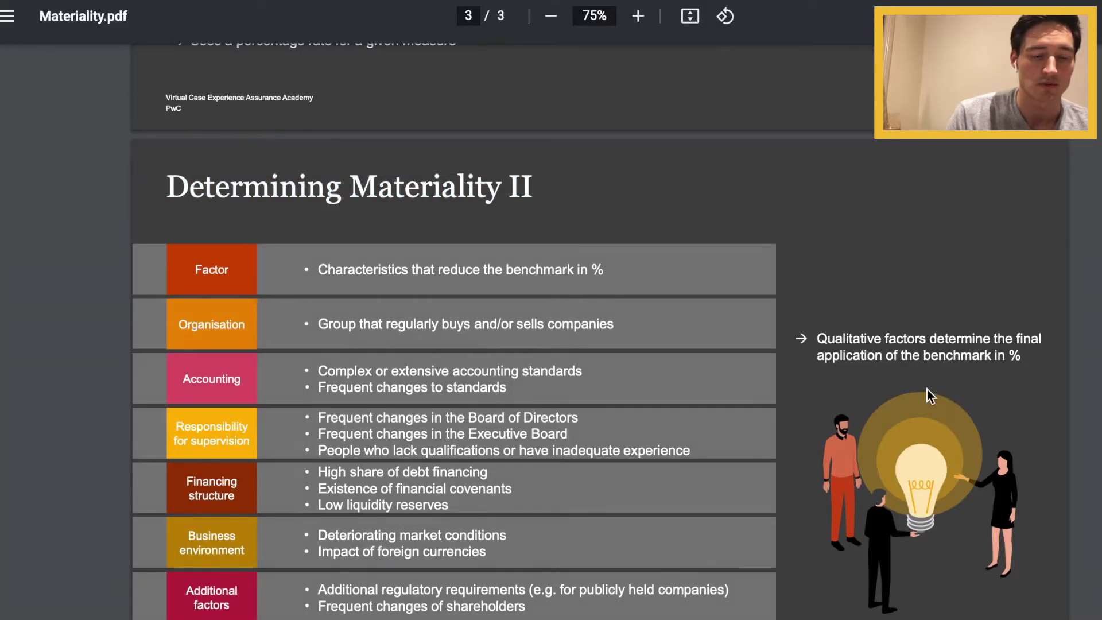
pyautogui.moveTo(817, 339); pyautogui.dragTo(1017, 356)
# Add a bold 'Materiality II' heading in an empty column beside the table
pyautogui.press('super+Tab')
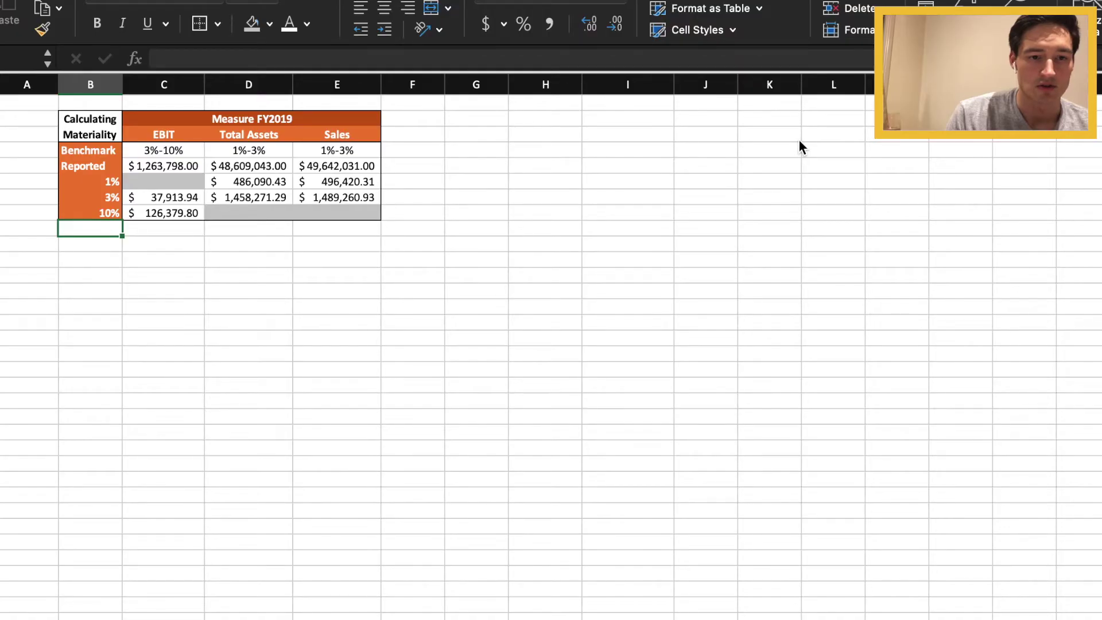
pyautogui.press('Right')
pyautogui.press('Right')
pyautogui.press('Right')
pyautogui.press('Right')
pyautogui.press('Right')
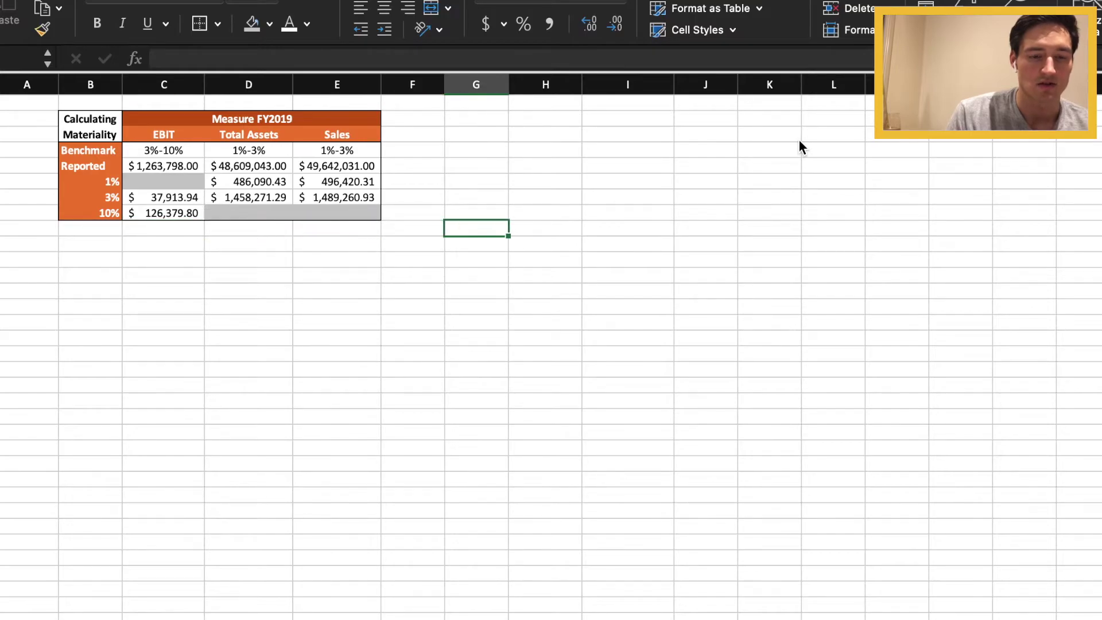
pyautogui.press('Up')
pyautogui.press('Right')
pyautogui.press('Up')
pyautogui.press('Up')
pyautogui.press('Up')
pyautogui.press('Up')
pyautogui.press('Up')
pyautogui.press('Up')
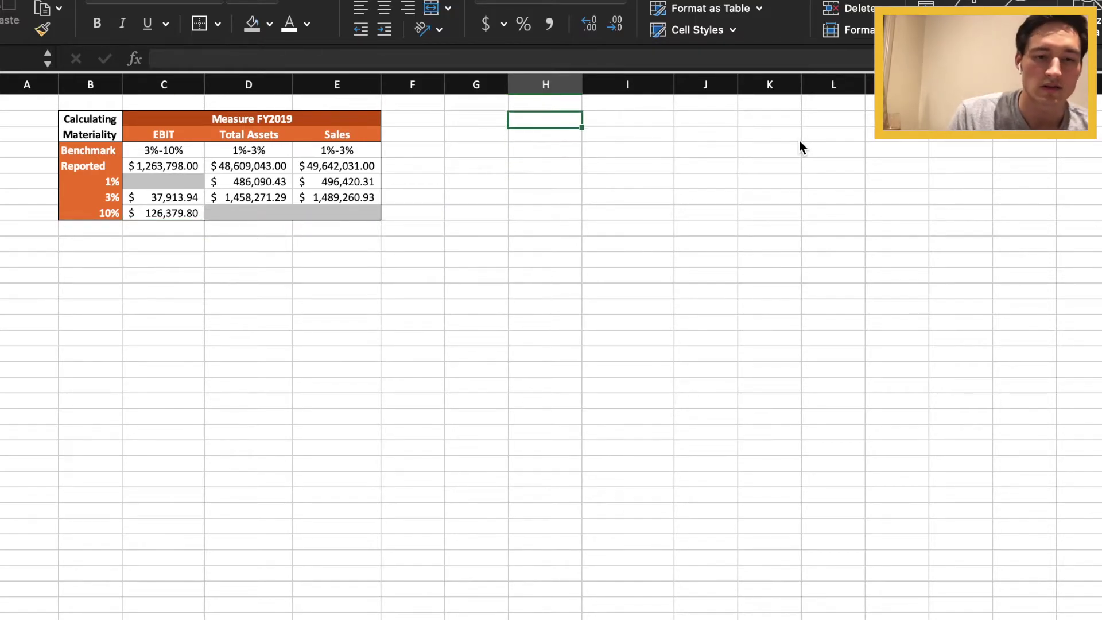
pyautogui.write('Ma')
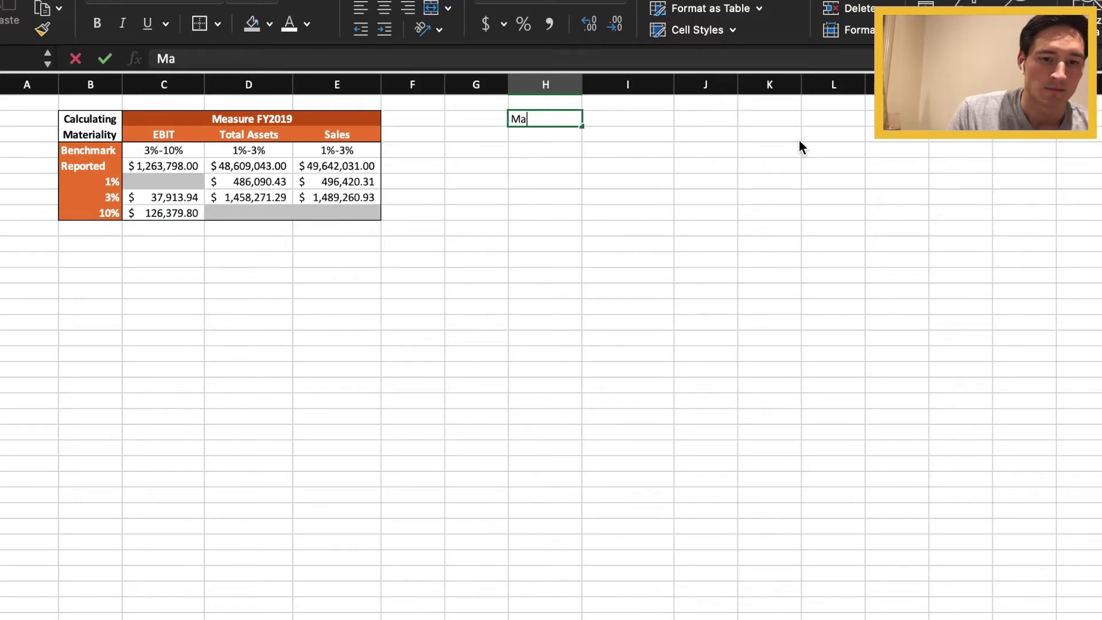
pyautogui.write('teriality ')
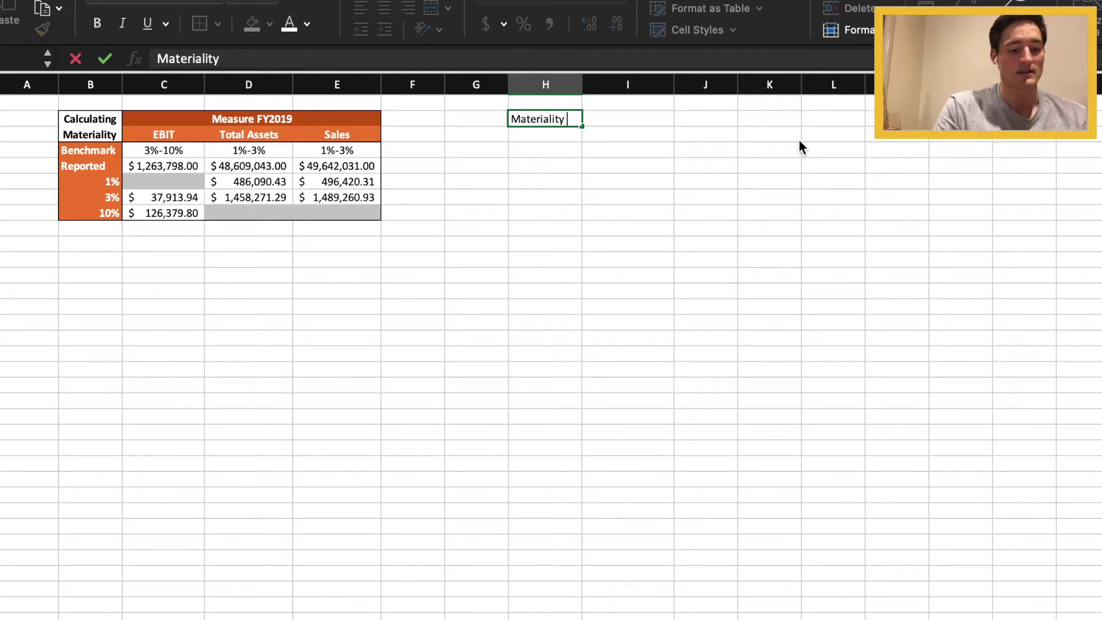
pyautogui.write('II')
pyautogui.press('Return')
pyautogui.press('Up')
pyautogui.press('super+b')
pyautogui.press('Down')
pyautogui.press('Down')
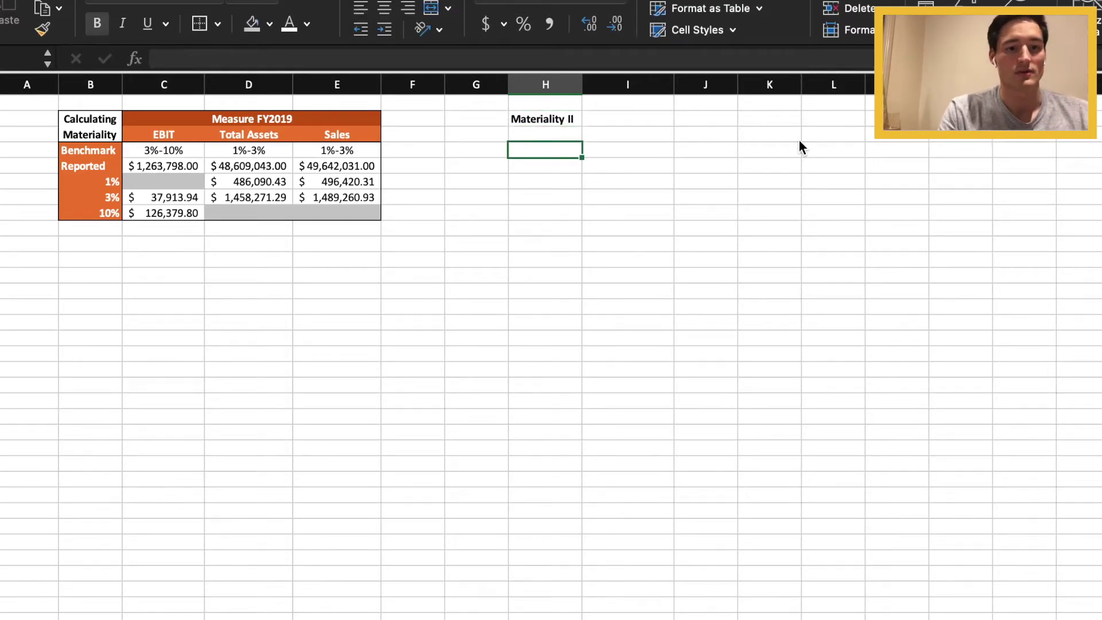
# List Organization and Accounting, each rated 'Low risk (i.e., no evidence of risk)'
pyautogui.write('Organi')
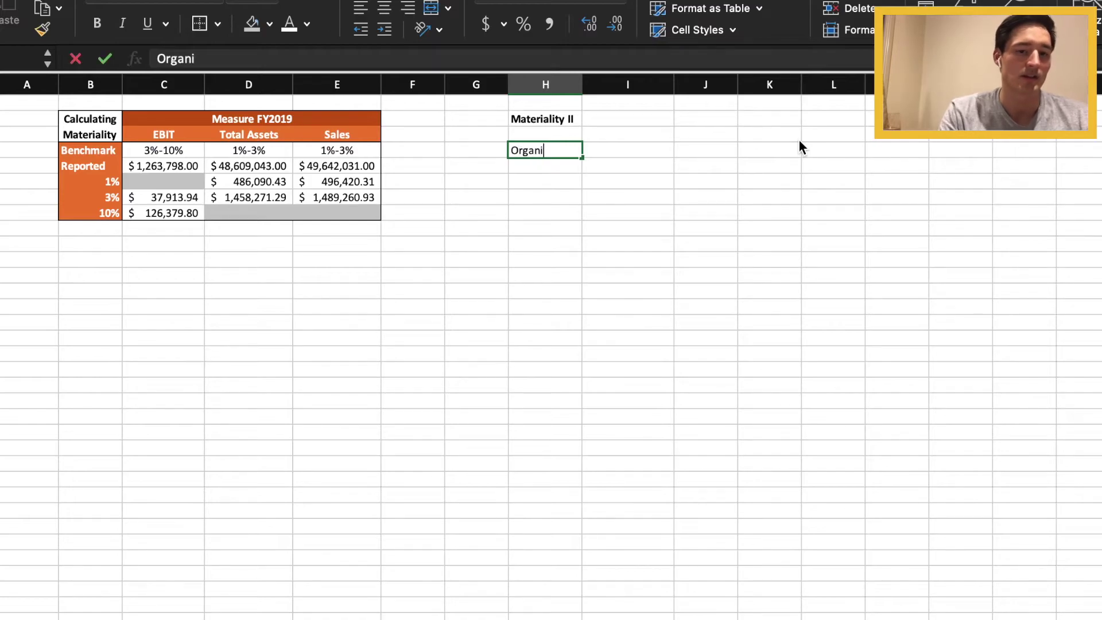
pyautogui.write('azation')
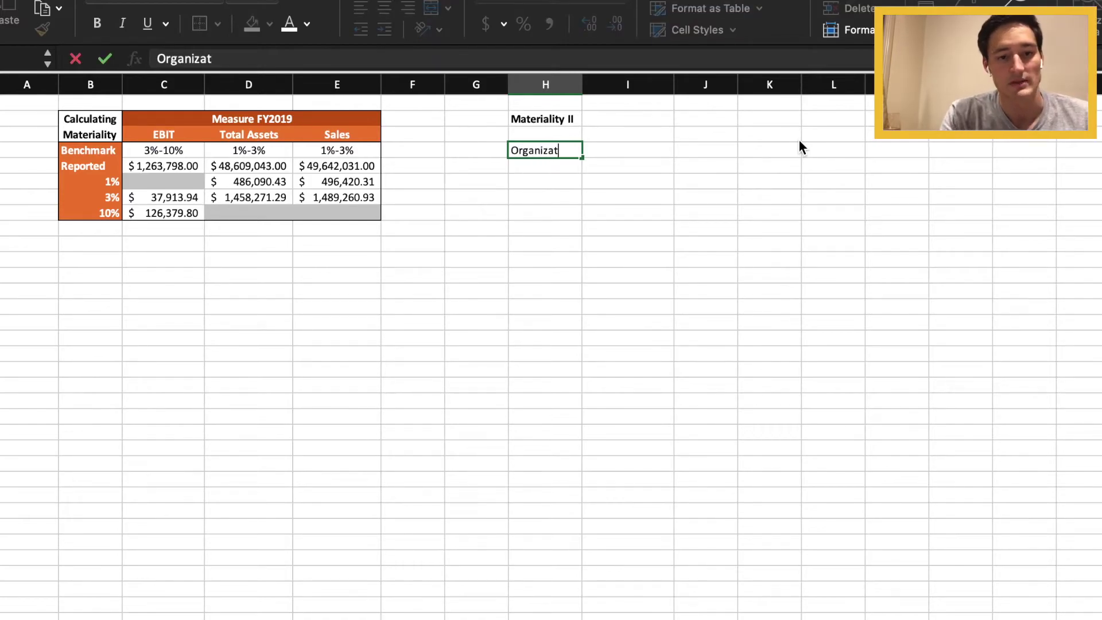
pyautogui.press('Return')
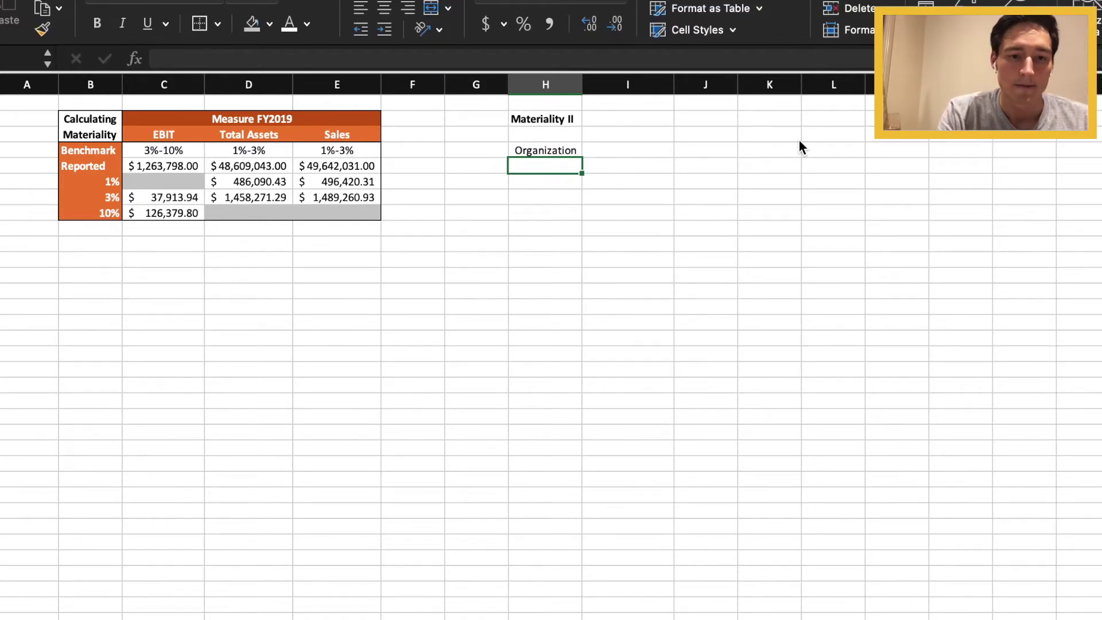
pyautogui.write('Low ')
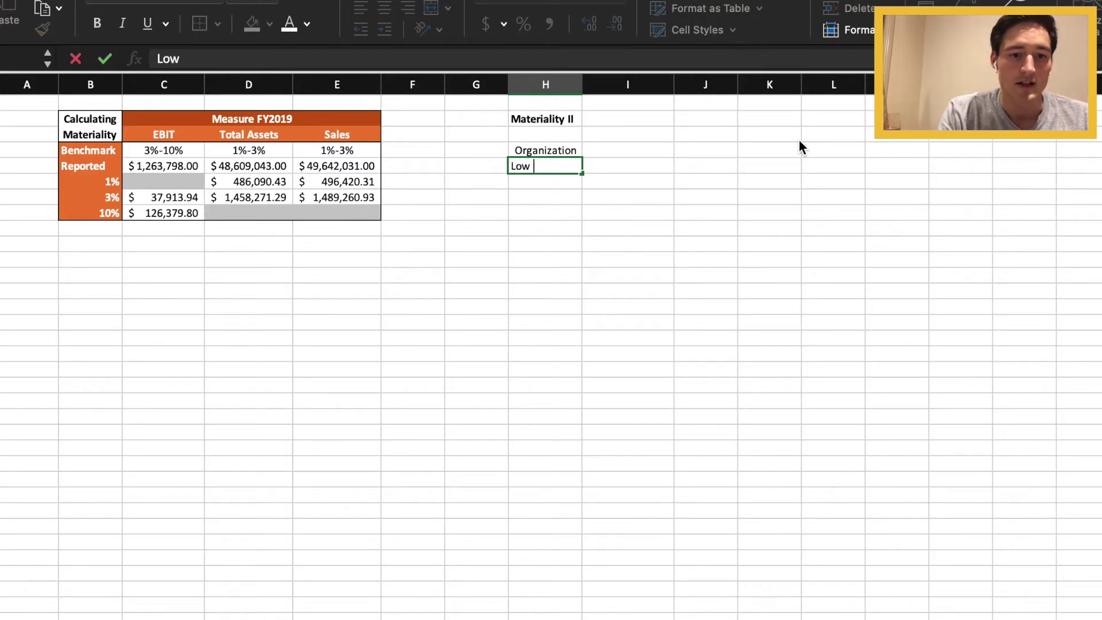
pyautogui.write('risk')
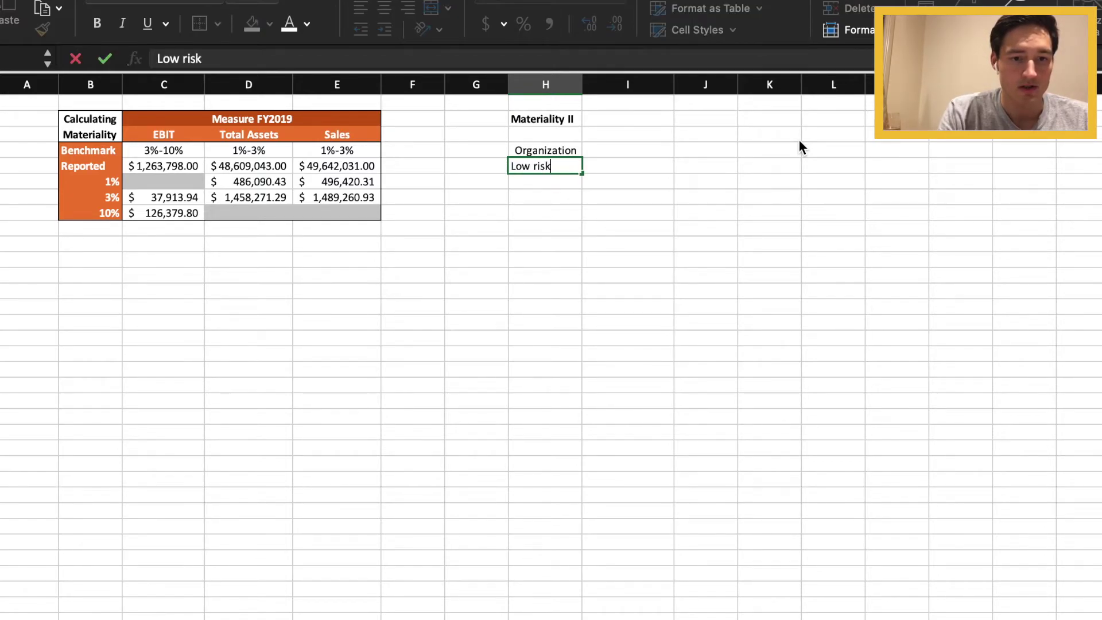
pyautogui.write(' (i.e.')
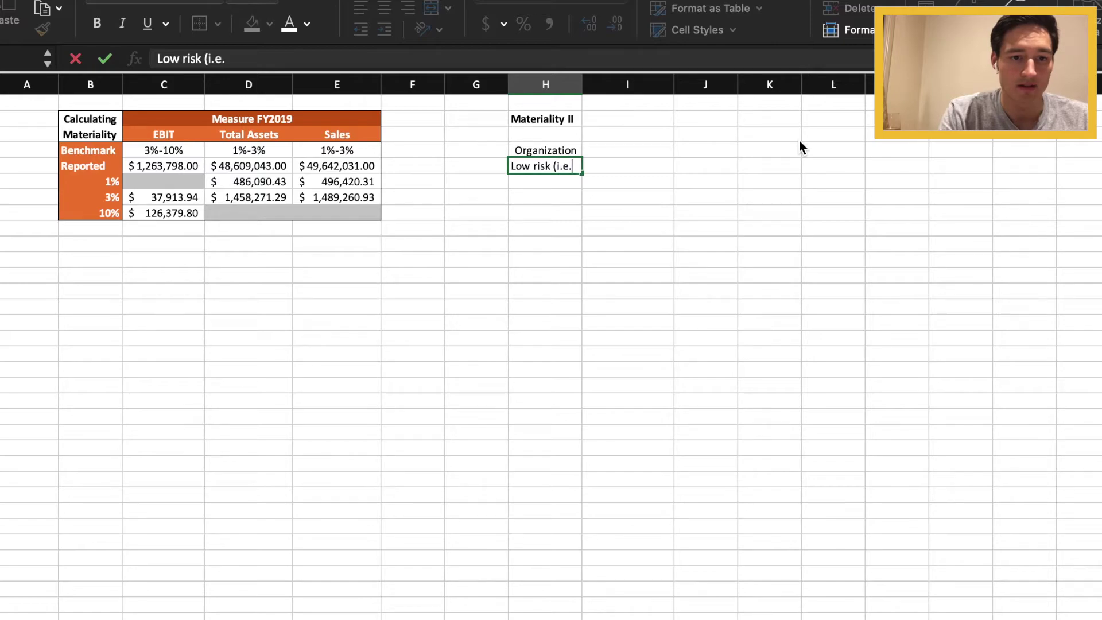
pyautogui.write(', no ')
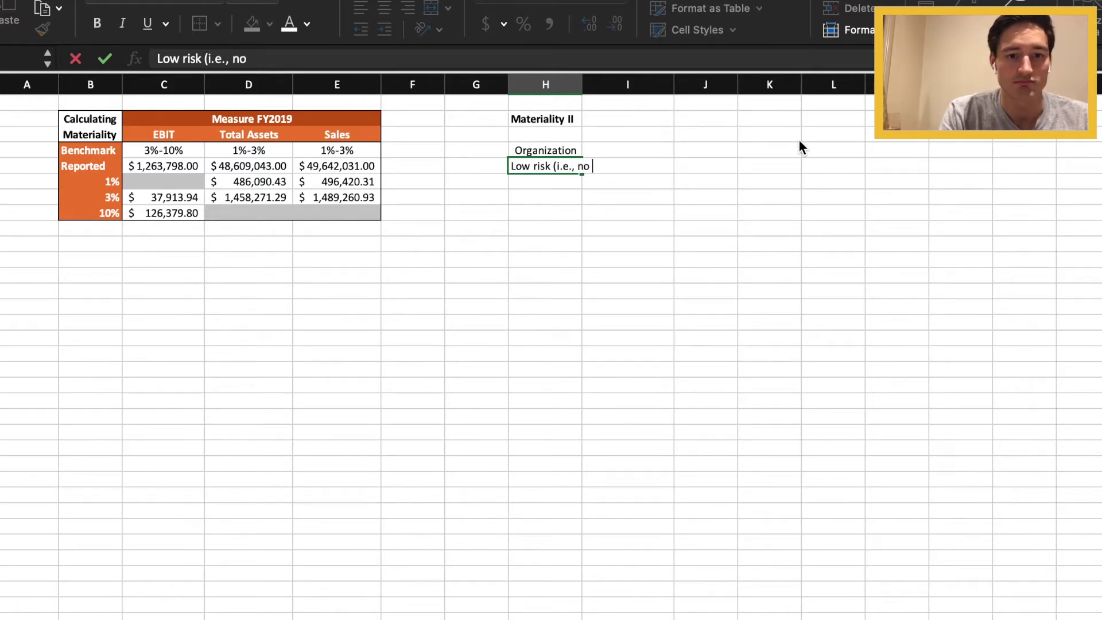
pyautogui.write('evidence of risk)')
pyautogui.press('Return')
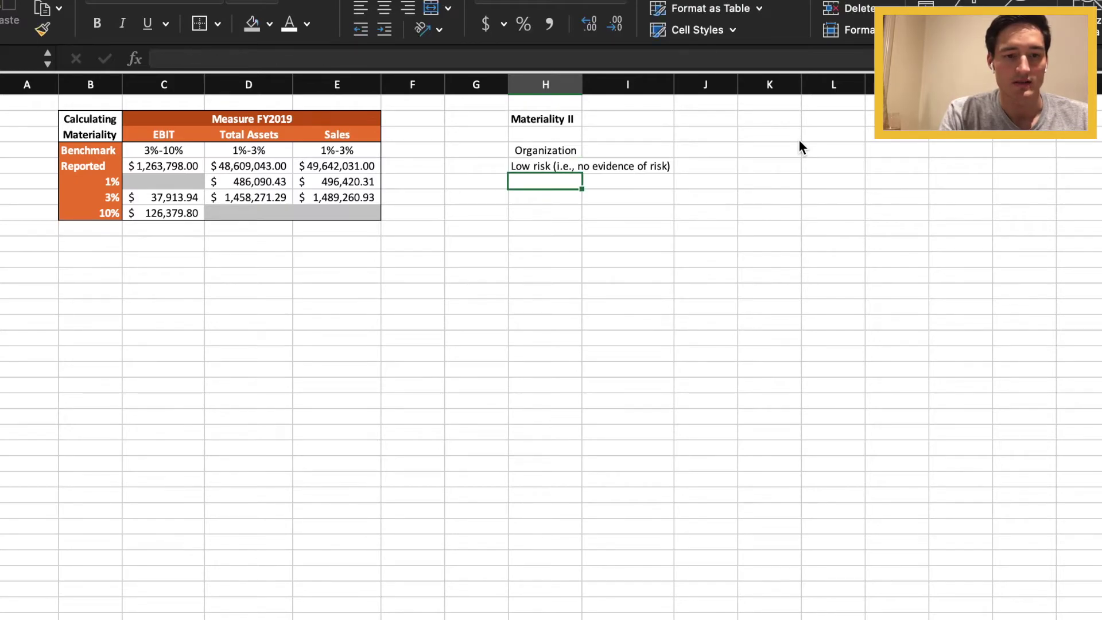
pyautogui.write('Accounting')
pyautogui.press('Return')
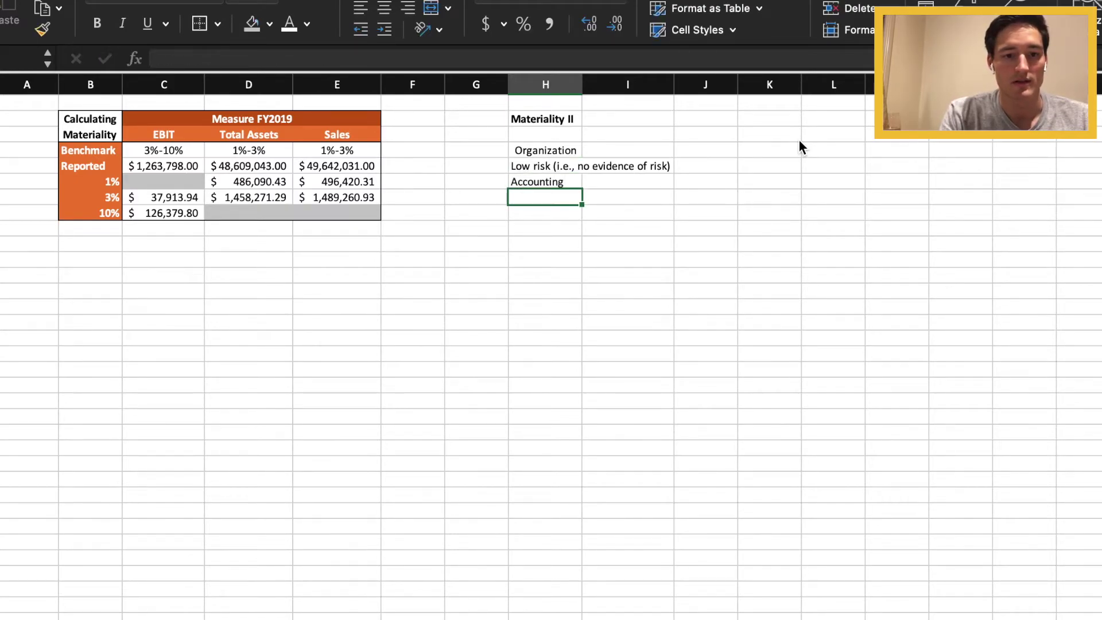
pyautogui.write('Low risk (i.e., no evidence of risk)')
pyautogui.press('Return')
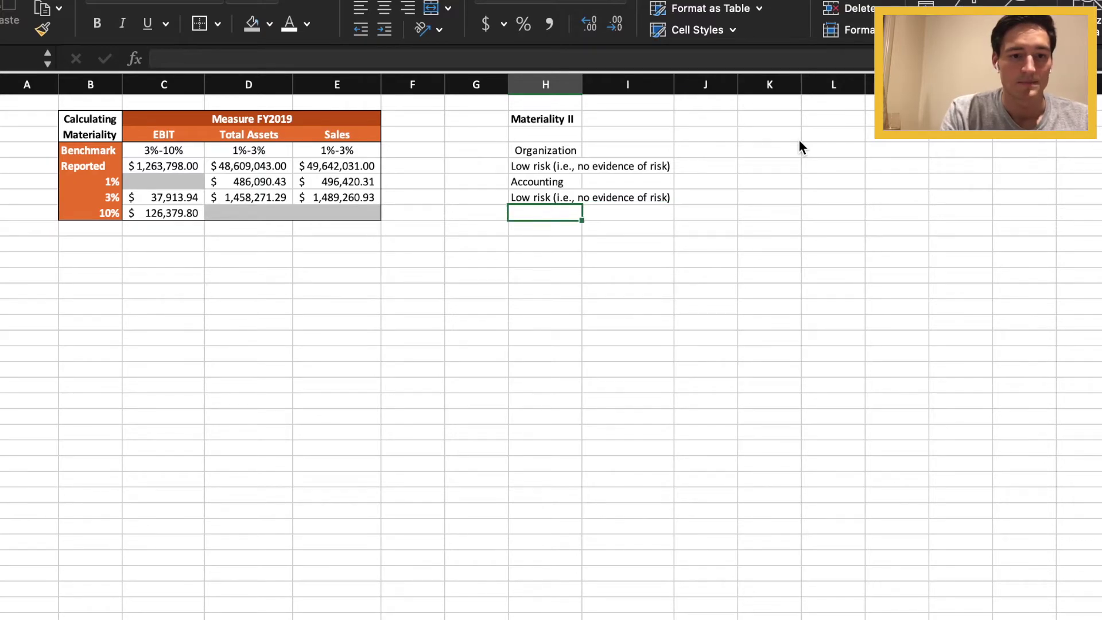
# Add Responsibility for supervision with its low-risk rating, then Financing structure
pyautogui.write('Resp')
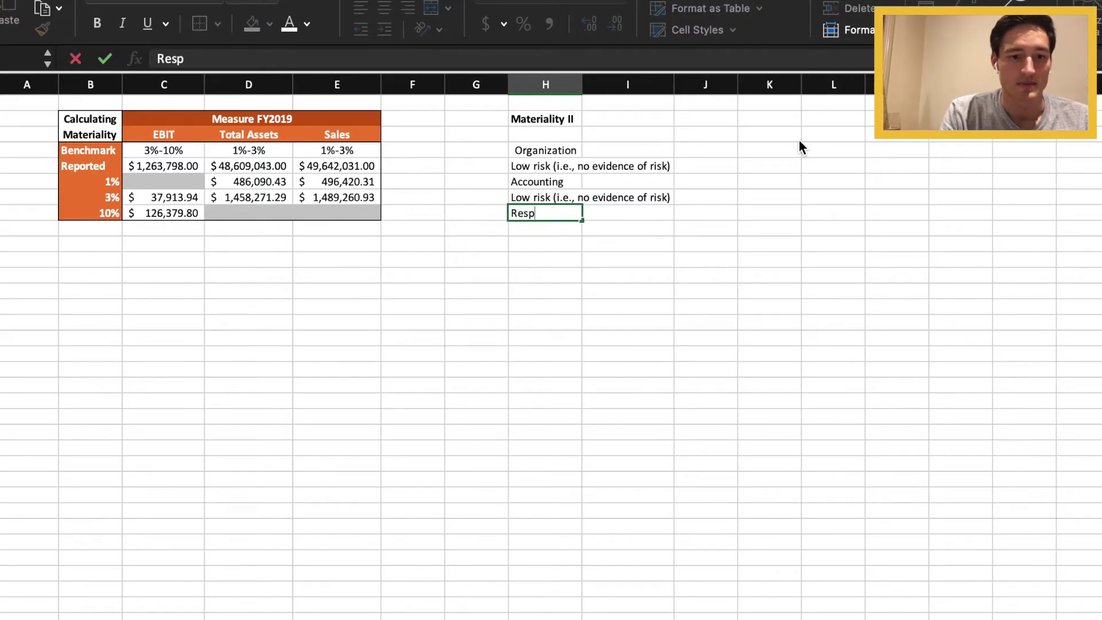
pyautogui.write('onisbility')
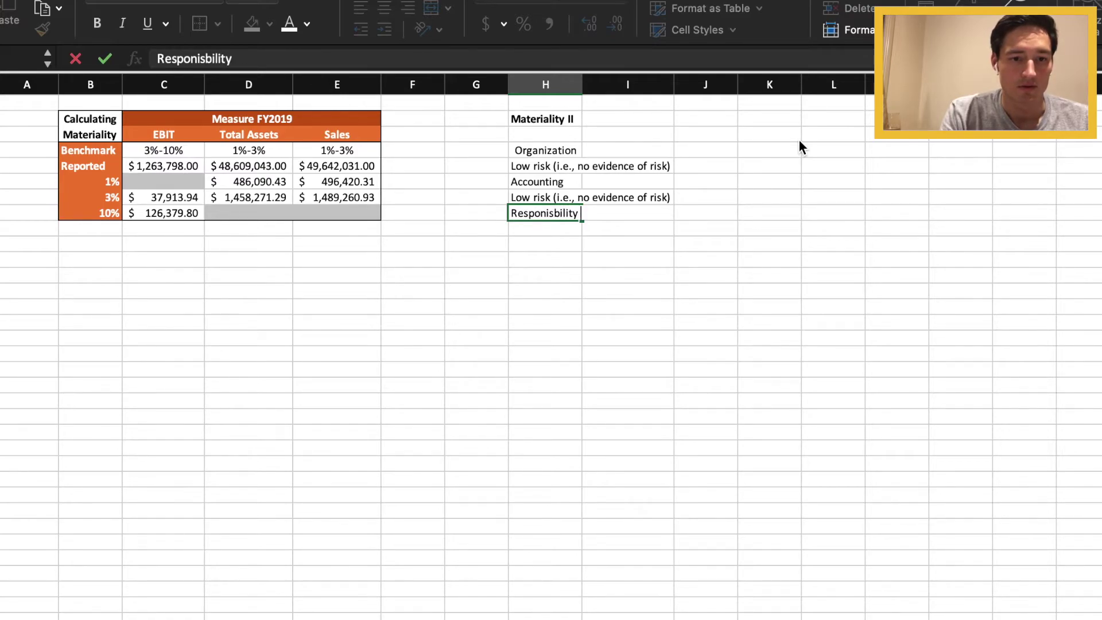
pyautogui.write(' for')
pyautogui.write('pervision')
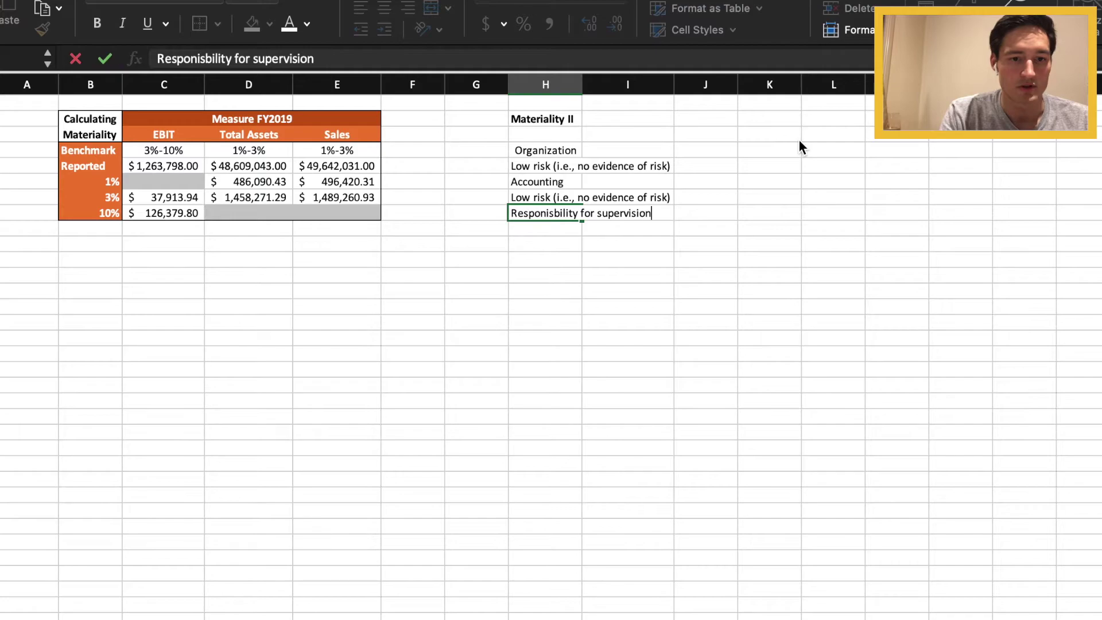
pyautogui.press('Return')
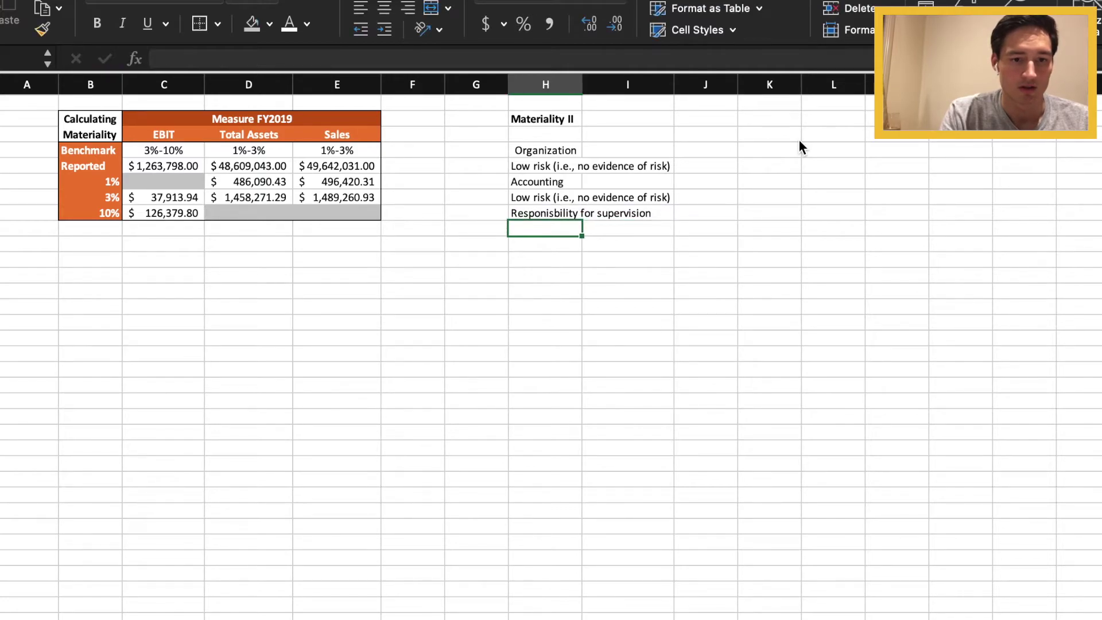
pyautogui.write('Low risk (i.e., no evidence of risk')
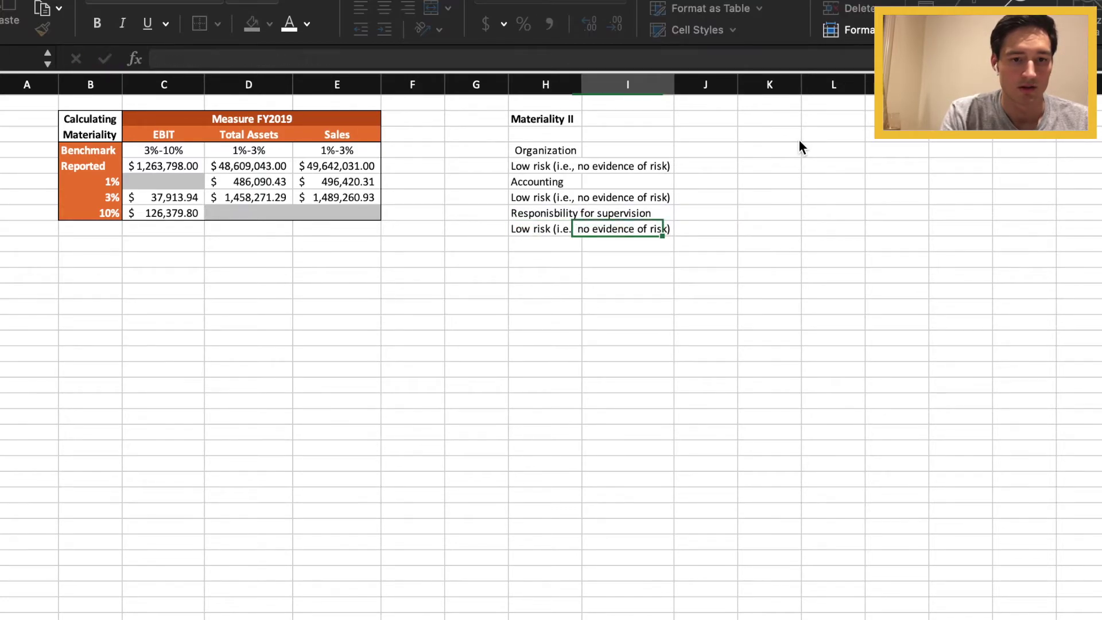
pyautogui.press('Return')
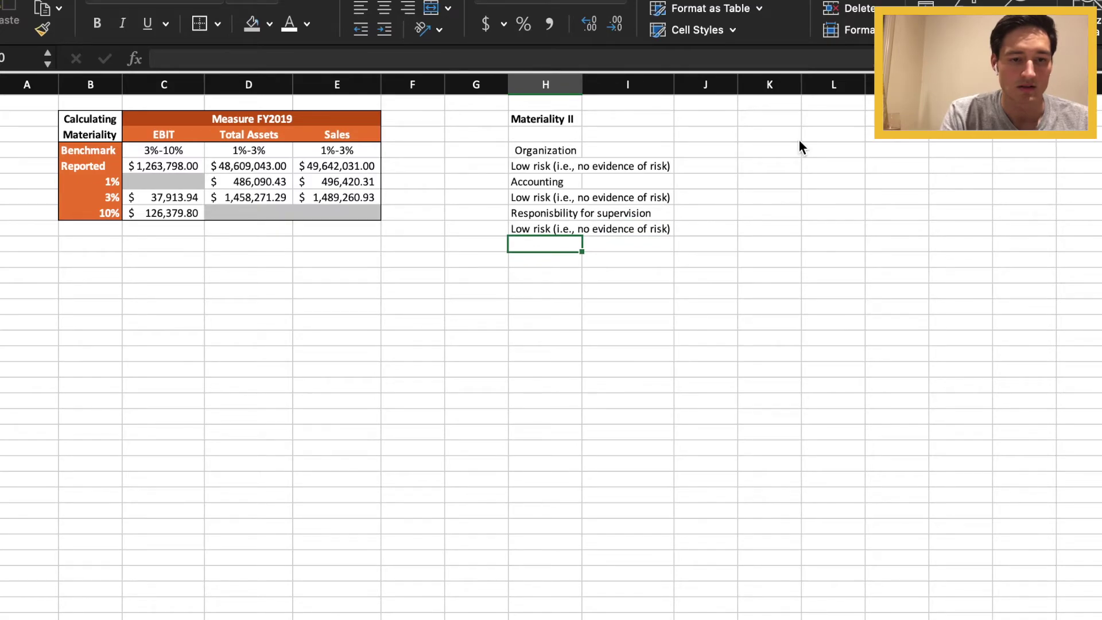
pyautogui.write('Fi')
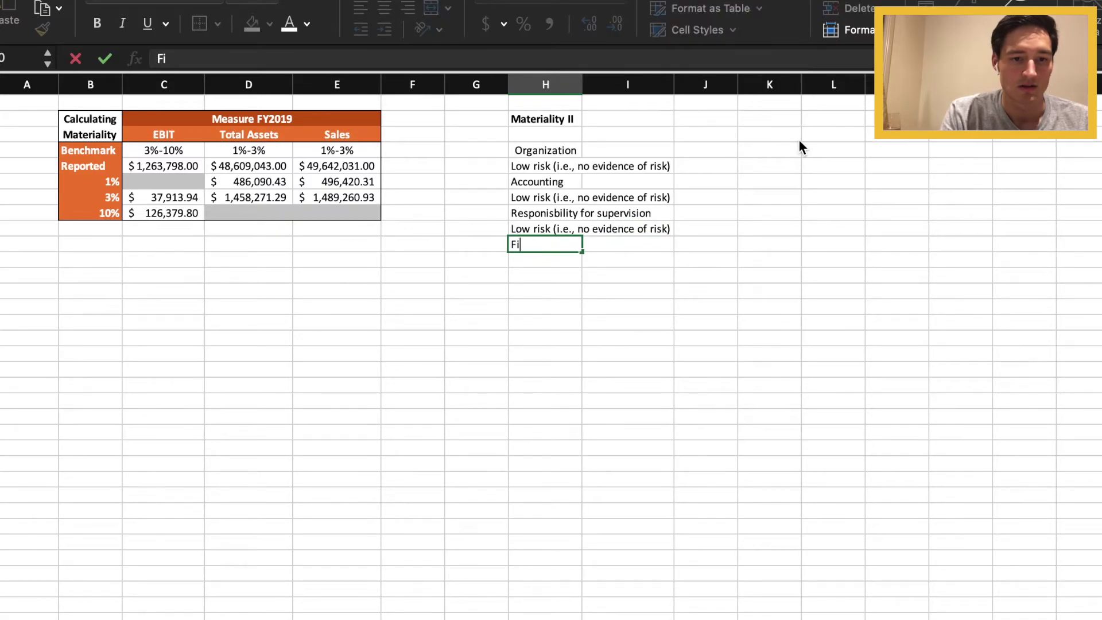
pyautogui.write('nancing structure')
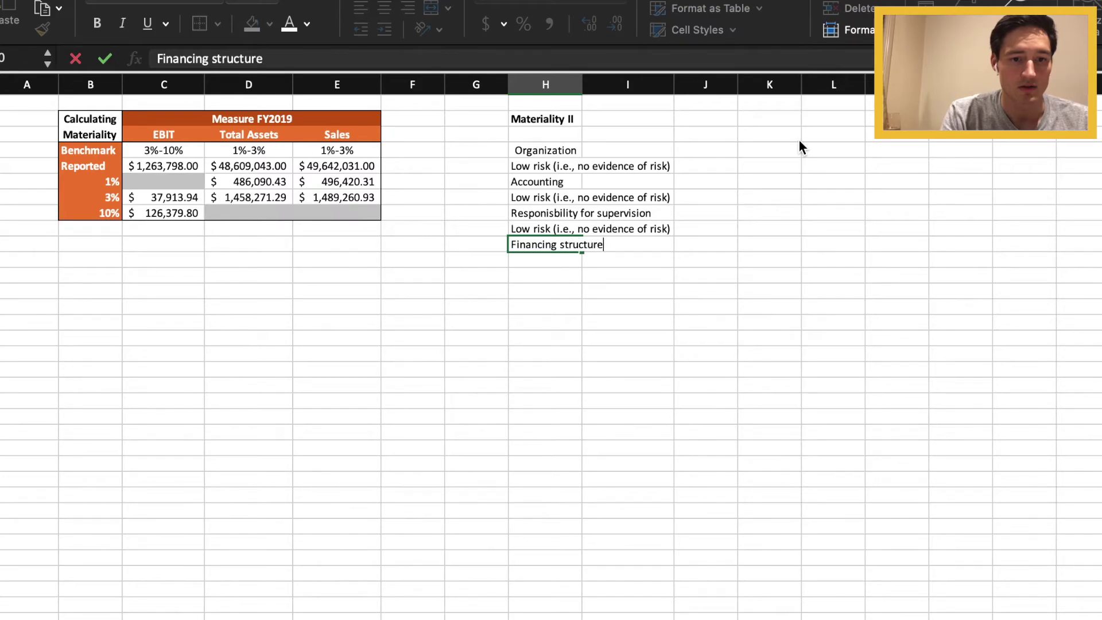
pyautogui.press('Return')
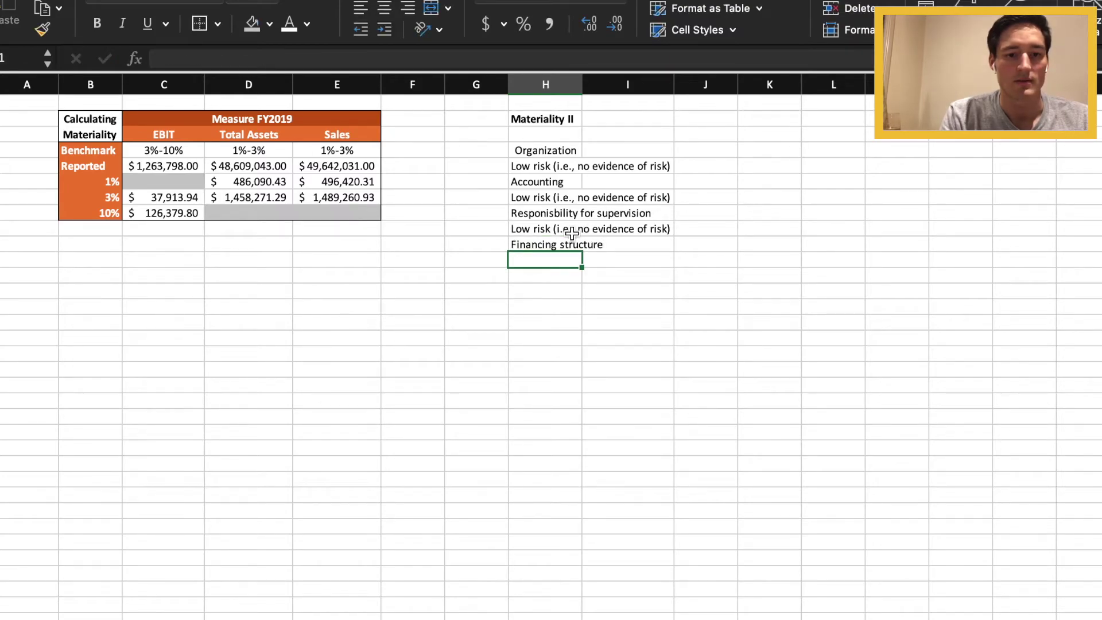
pyautogui.press('super+Tab')
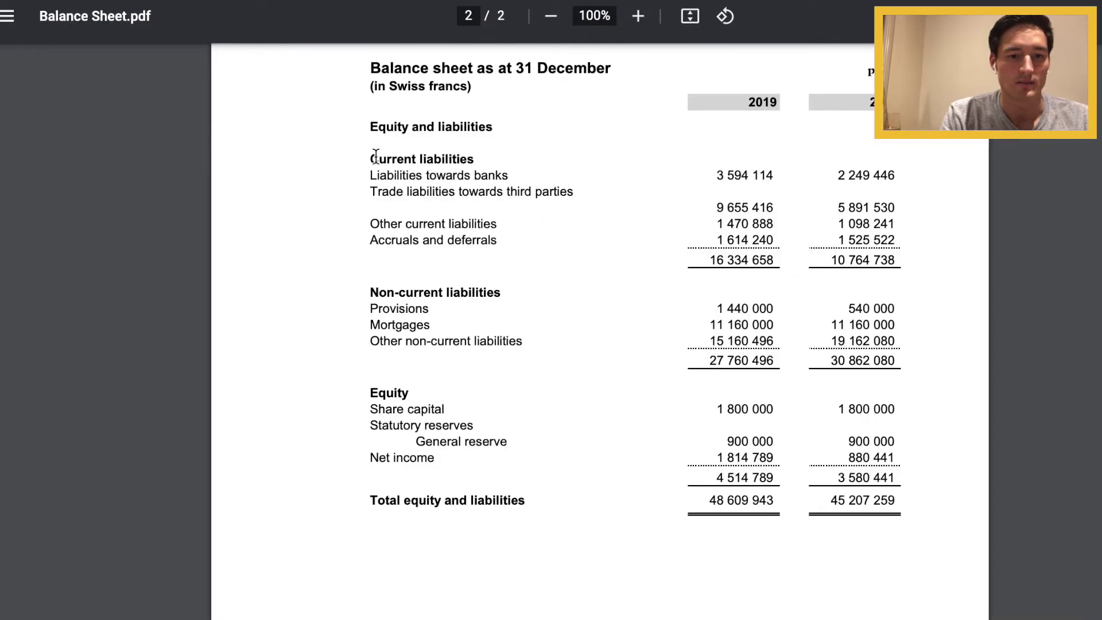
pyautogui.moveTo(370, 157); pyautogui.dragTo(495, 175)
pyautogui.moveTo(373, 294); pyautogui.dragTo(501, 294)
pyautogui.click(747, 290)
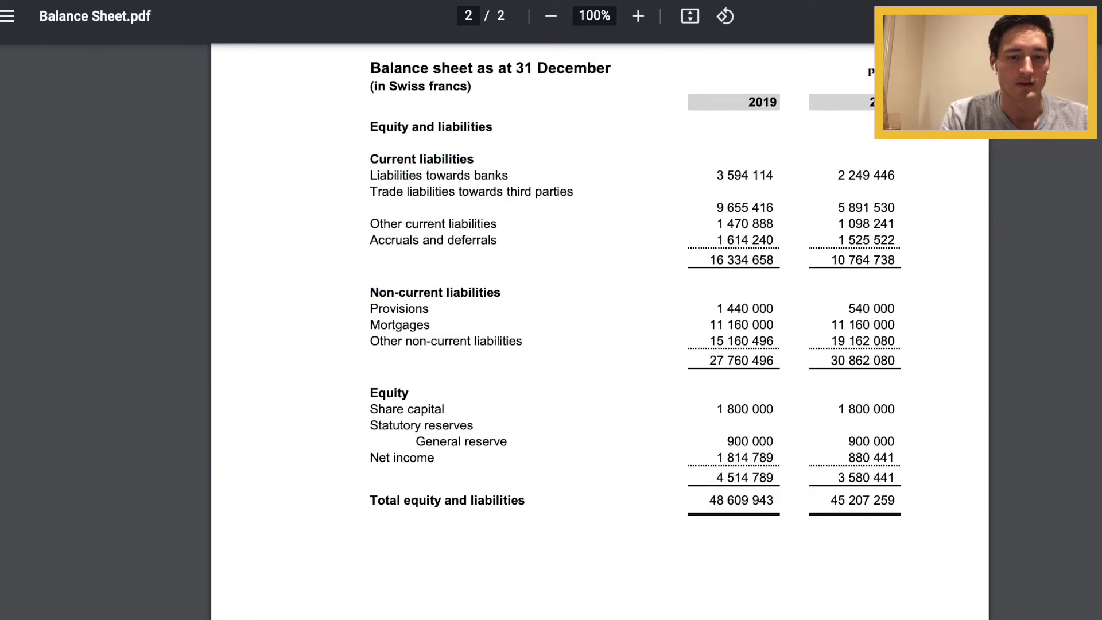
pyautogui.press('super+Tab')
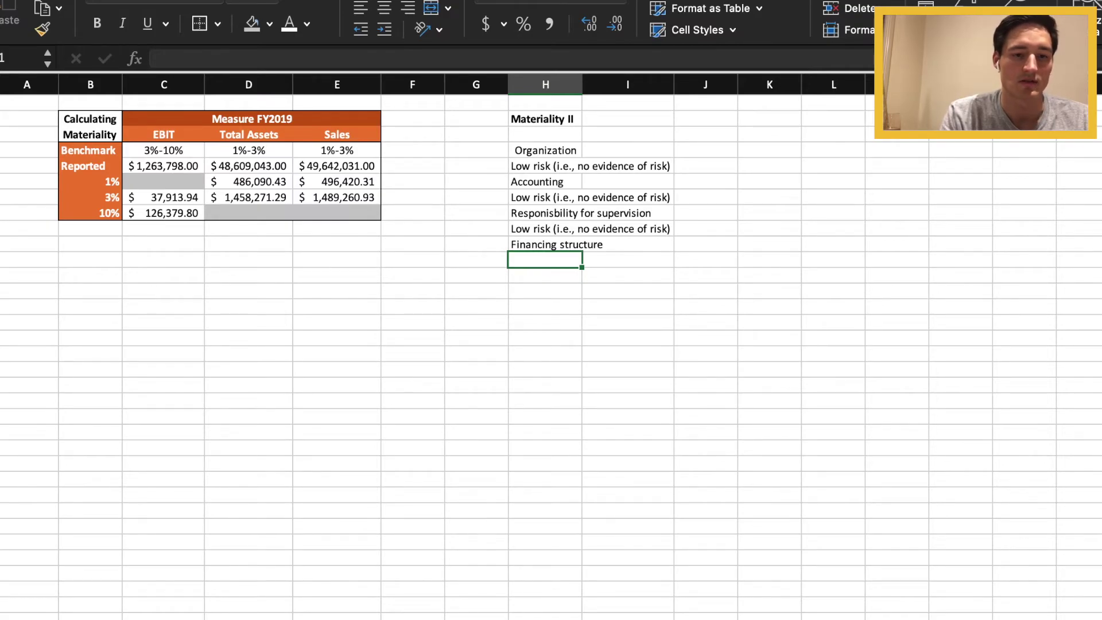
# Enter Current and non-current liabilities, Business environment and Other factors, rating the last low risk
pyautogui.write('Current ')
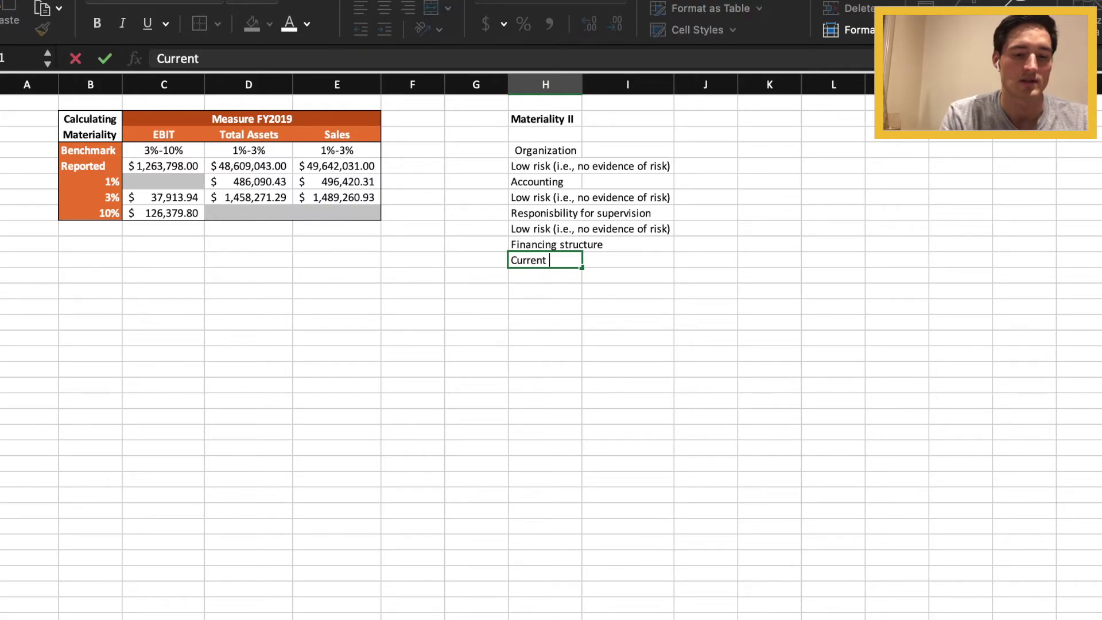
pyautogui.write('and non-cu')
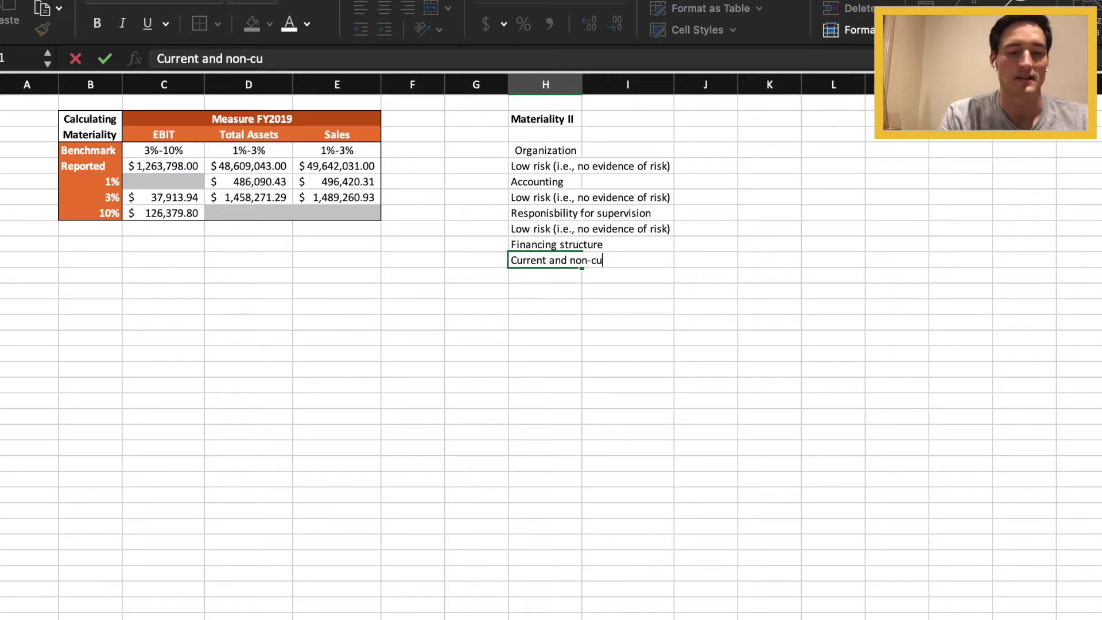
pyautogui.write('rrent lia')
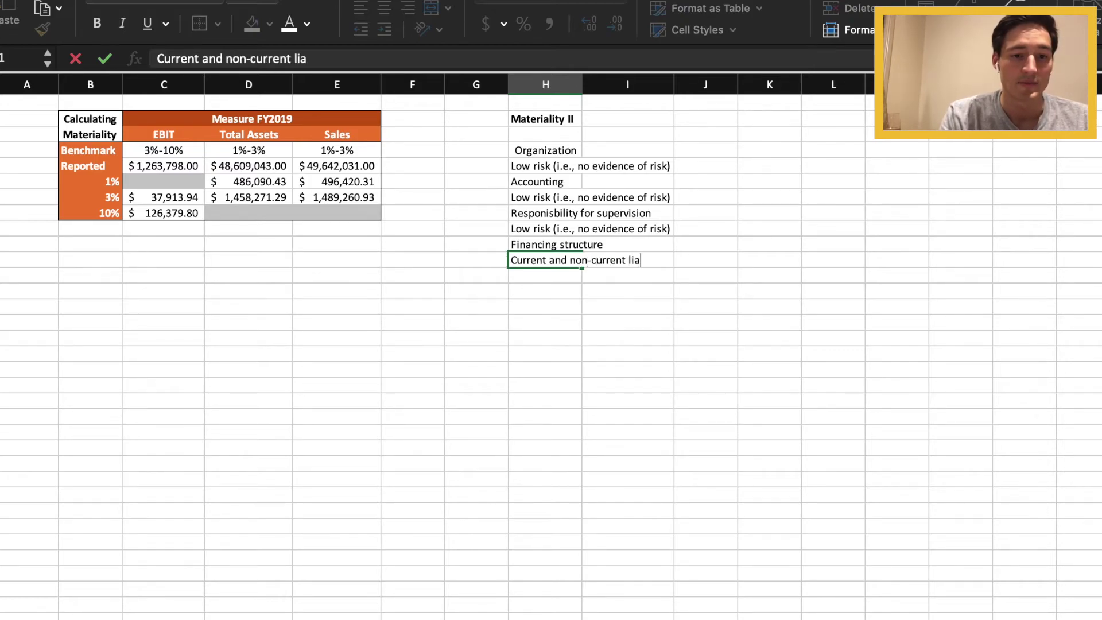
pyautogui.write('bilities')
pyautogui.click(629, 260)
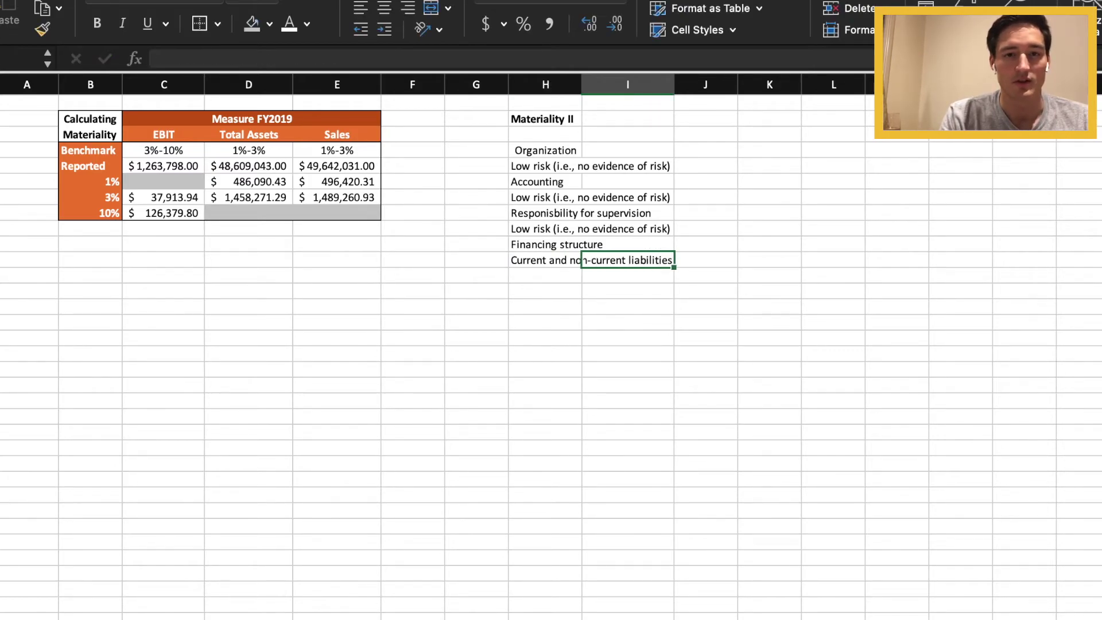
pyautogui.click(545, 276)
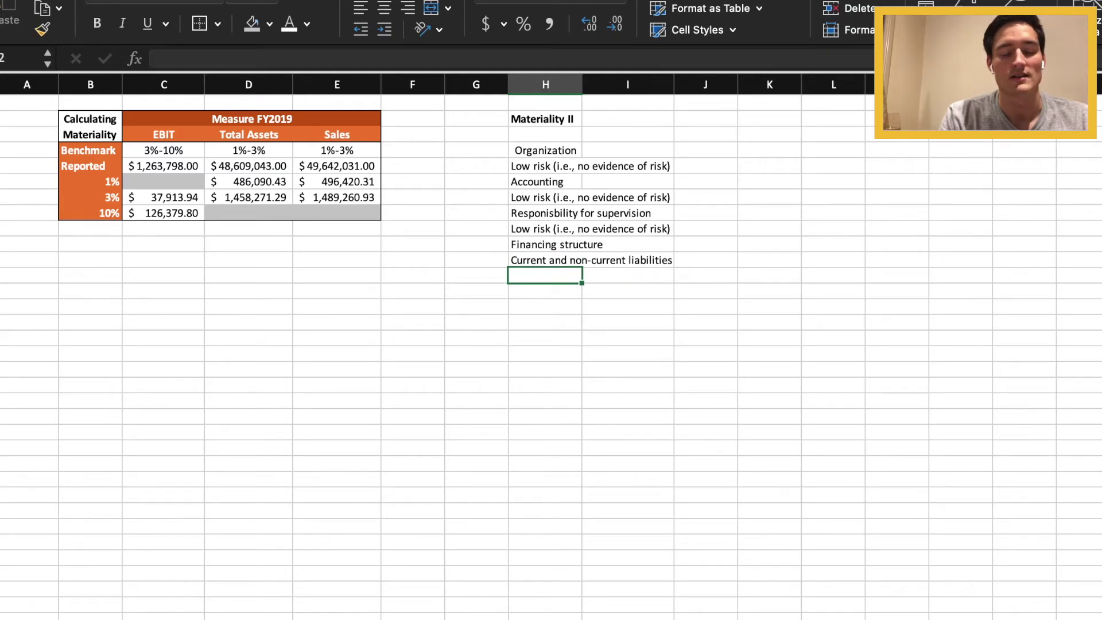
pyautogui.write('Busin')
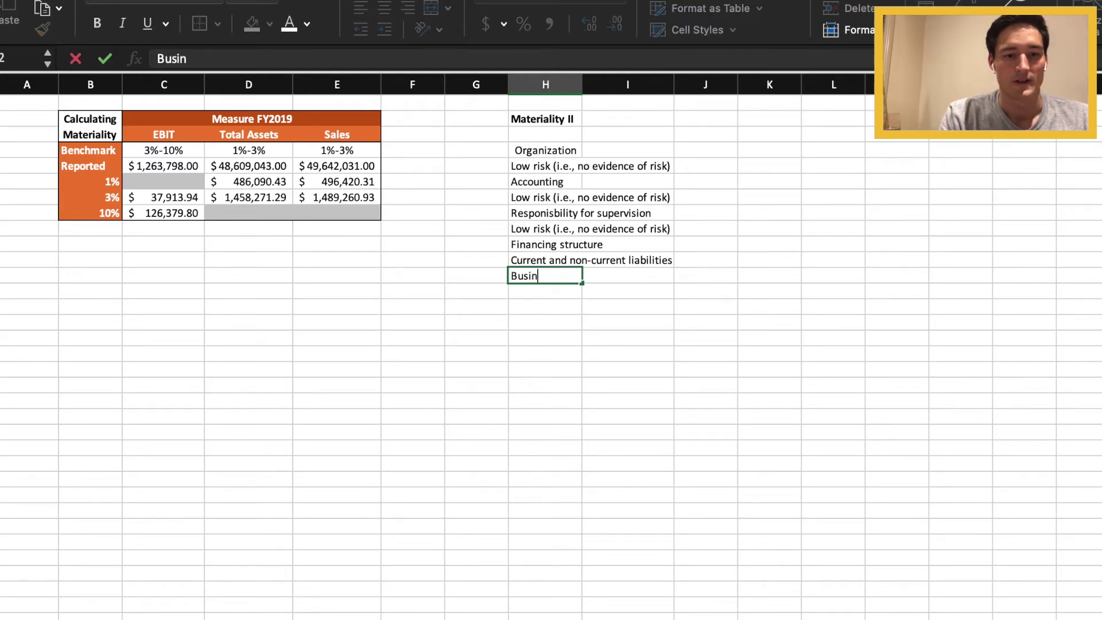
pyautogui.write('ess envi')
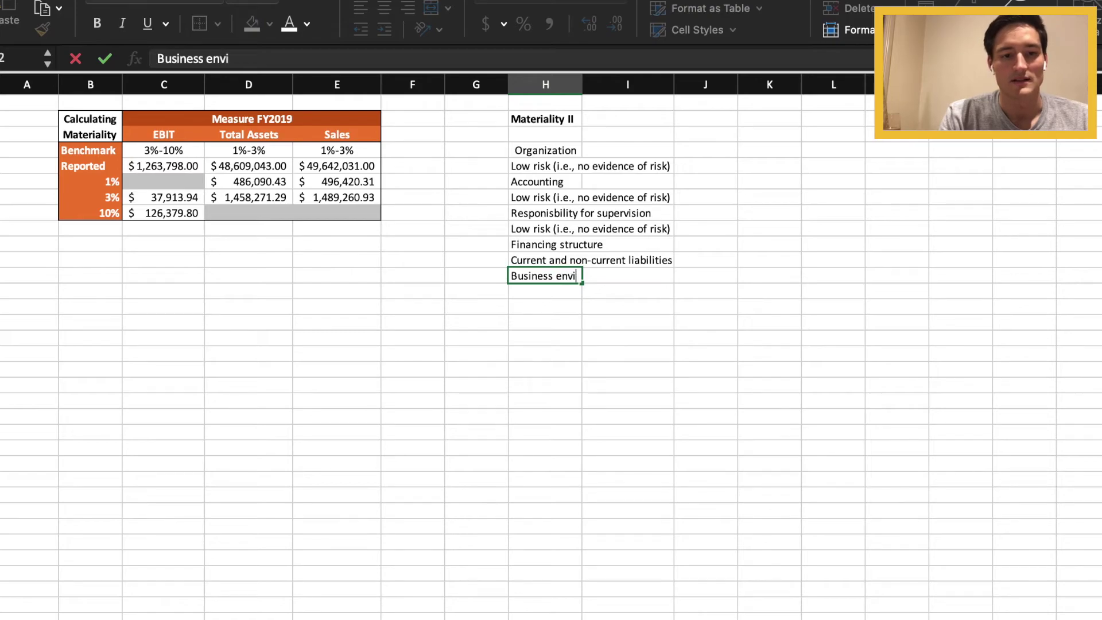
pyautogui.write('ronment')
pyautogui.press('Return')
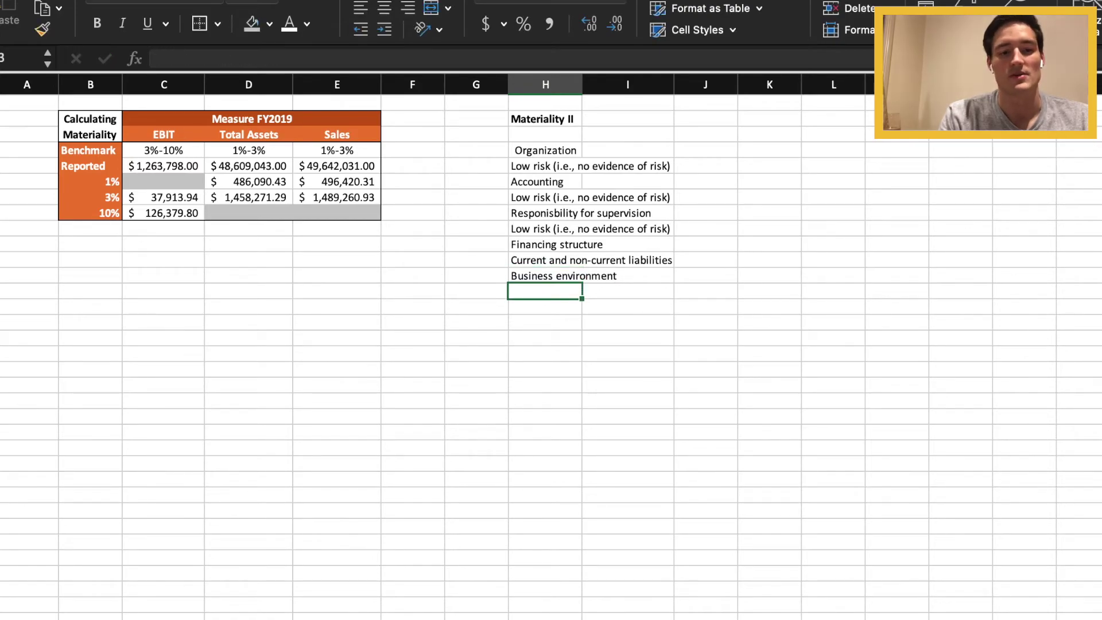
pyautogui.write('O')
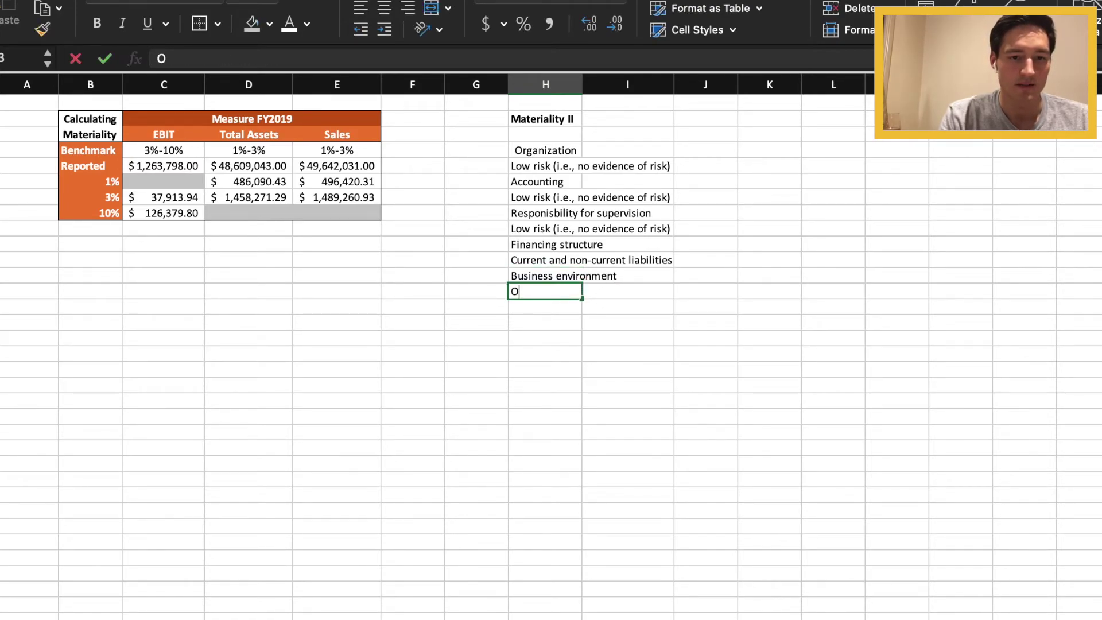
pyautogui.write('ther factors')
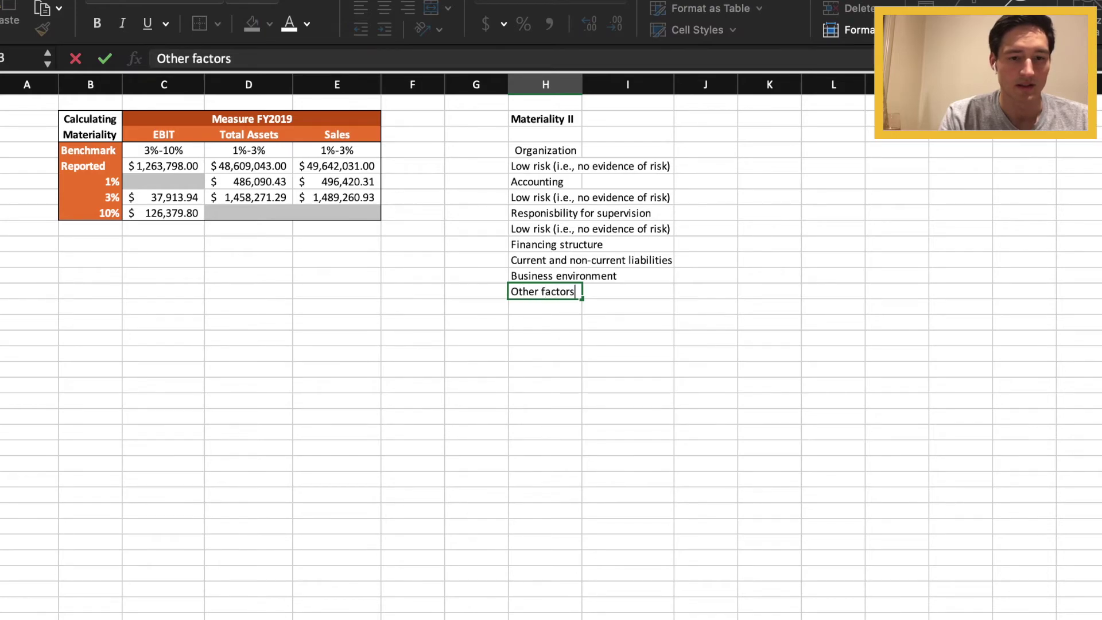
pyautogui.press('Return')
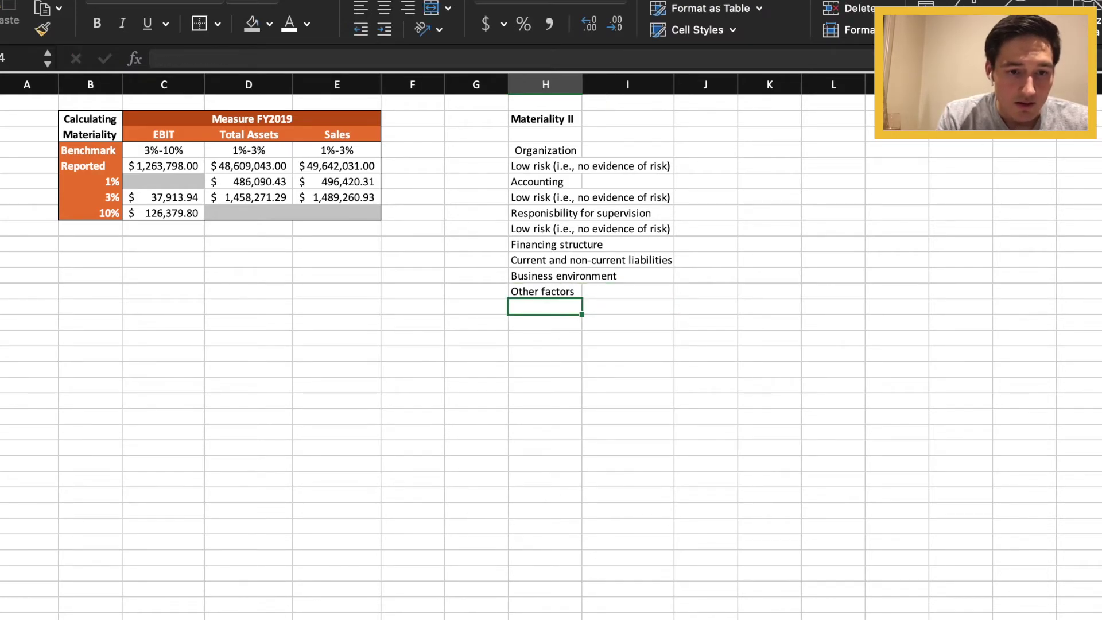
pyautogui.write('L')
pyautogui.press('Tab')
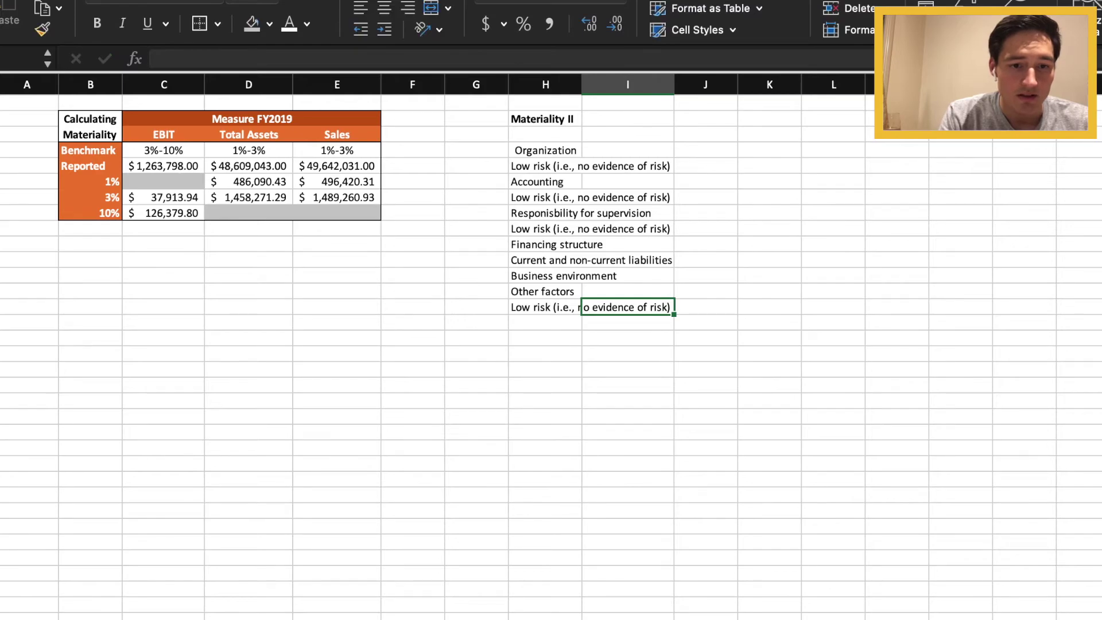
pyautogui.press('Up')
pyautogui.press('Up')
pyautogui.press('Up')
pyautogui.press('Up')
pyautogui.press('Up')
pyautogui.press('Up')
pyautogui.press('Up')
pyautogui.press('Up')
pyautogui.press('Up')
pyautogui.press('Up')
pyautogui.press('Left')
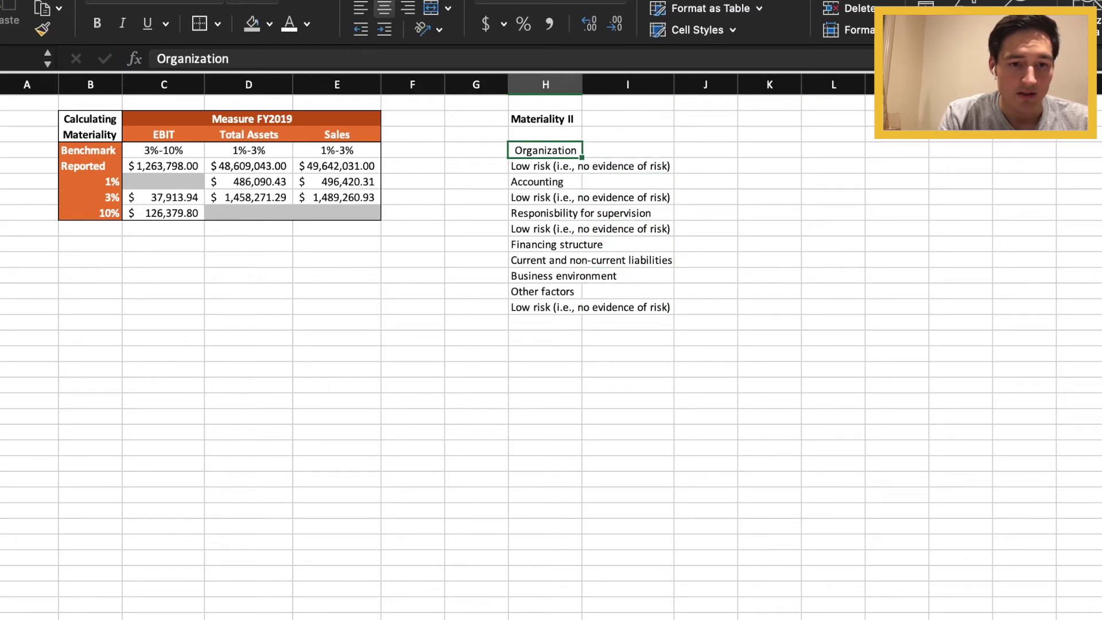
# Review the Organization heading text in H4 and reselect that cell
pyautogui.click(158, 59)
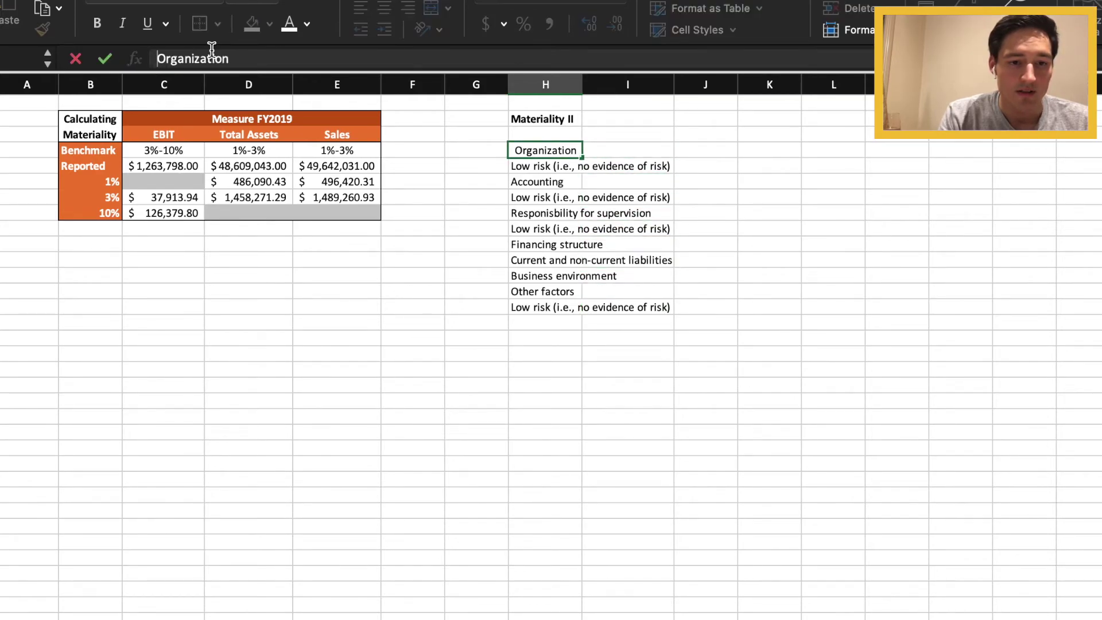
pyautogui.press('Return')
pyautogui.press('Up')
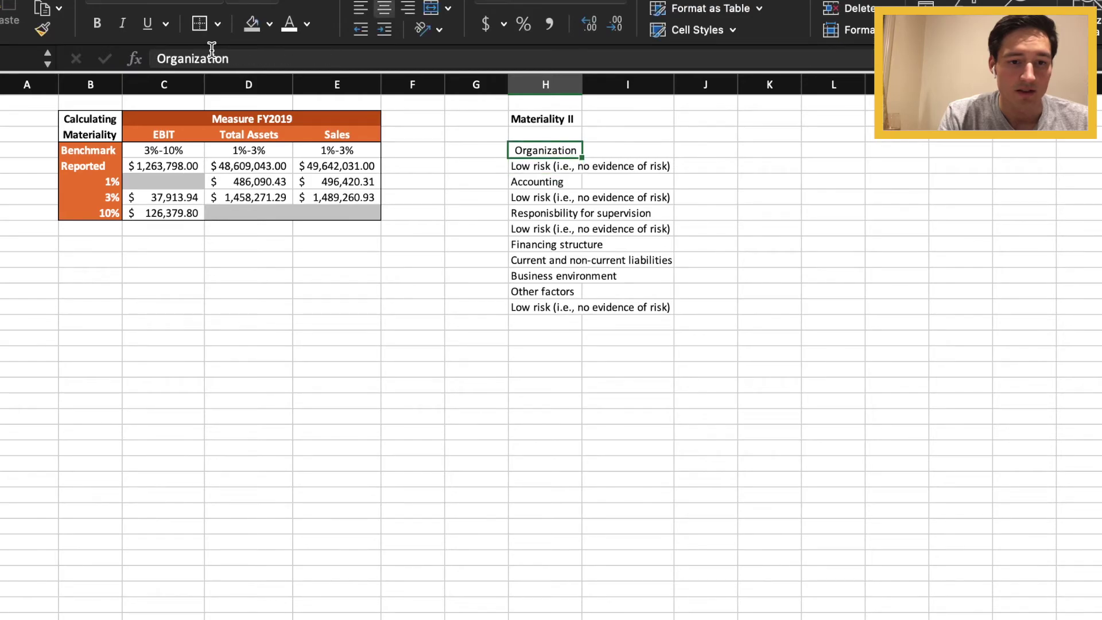
pyautogui.click(215, 59)
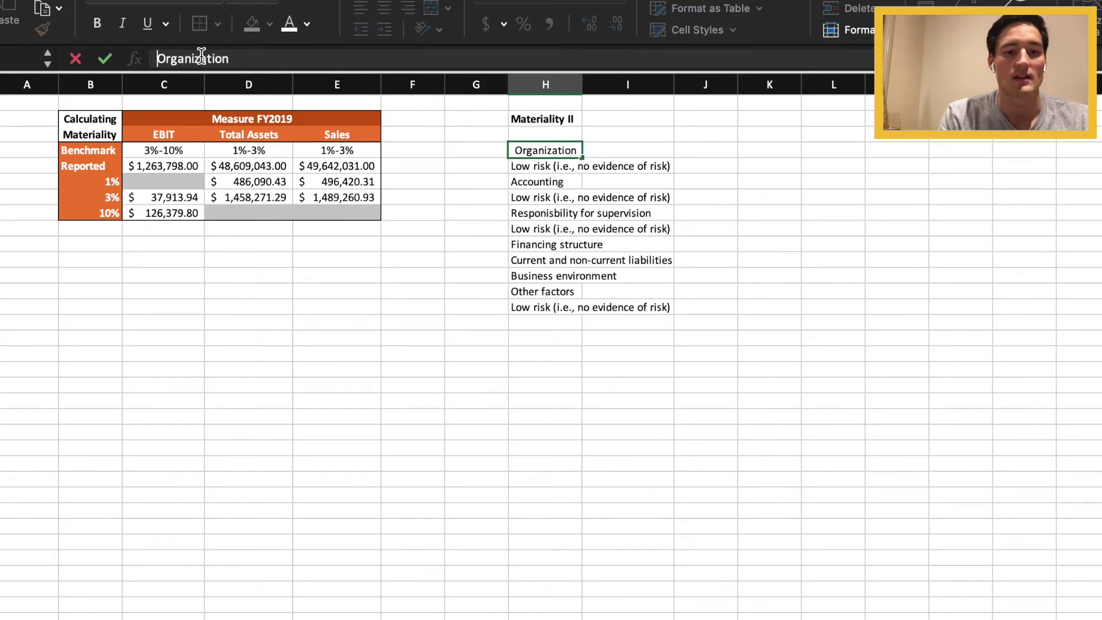
pyautogui.press('Return')
pyautogui.click(532, 152)
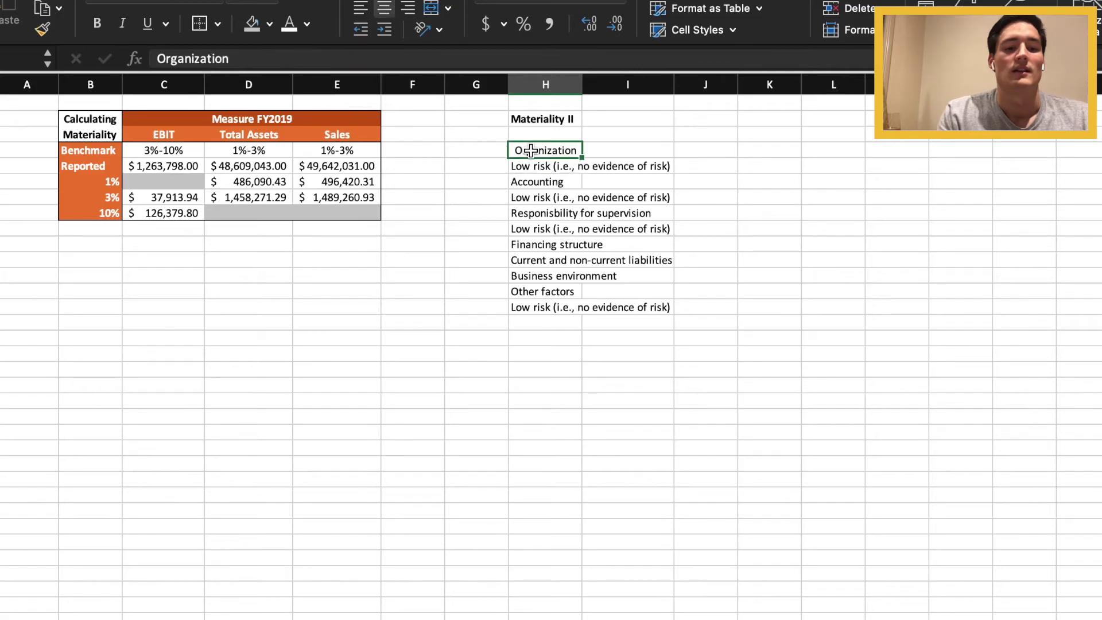
# Bold the Organization, Accounting, Responsibility for supervision and Financing structure headings
pyautogui.press('super+b')
pyautogui.press('Down')
pyautogui.press('Down')
pyautogui.press('super+b')
pyautogui.press('Down')
# Bold Business environment and Other factors, and shift Other factors with its risk line down a row
pyautogui.press('Down')
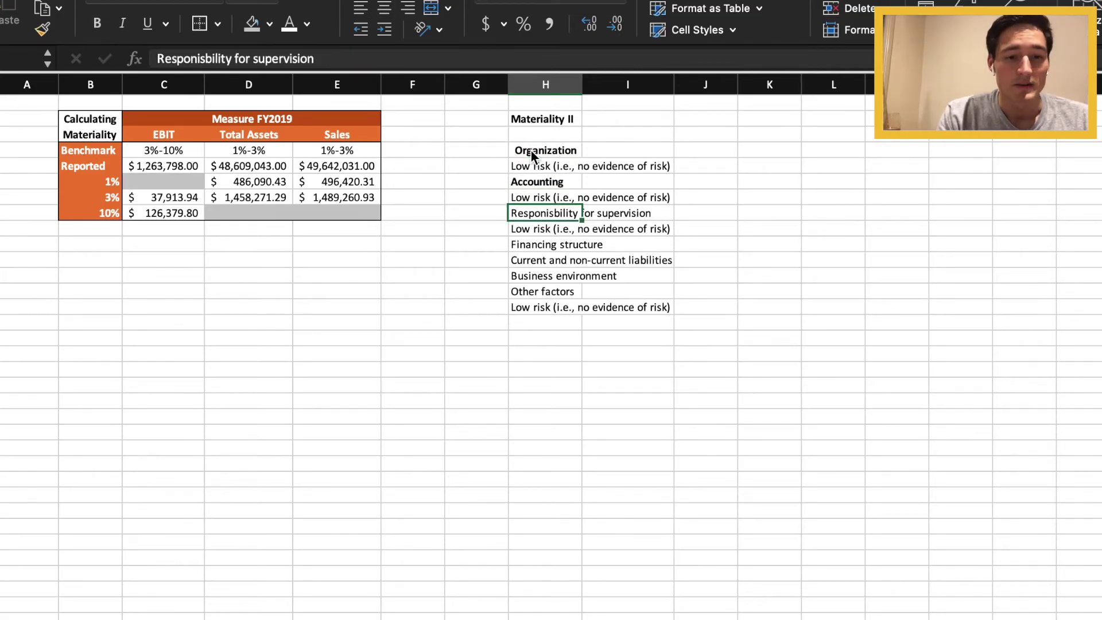
pyautogui.press('super+b')
pyautogui.press('Down')
pyautogui.press('Down')
pyautogui.press('super+b')
pyautogui.press('Down')
pyautogui.press('Down')
pyautogui.press('super+b')
pyautogui.press('Down')
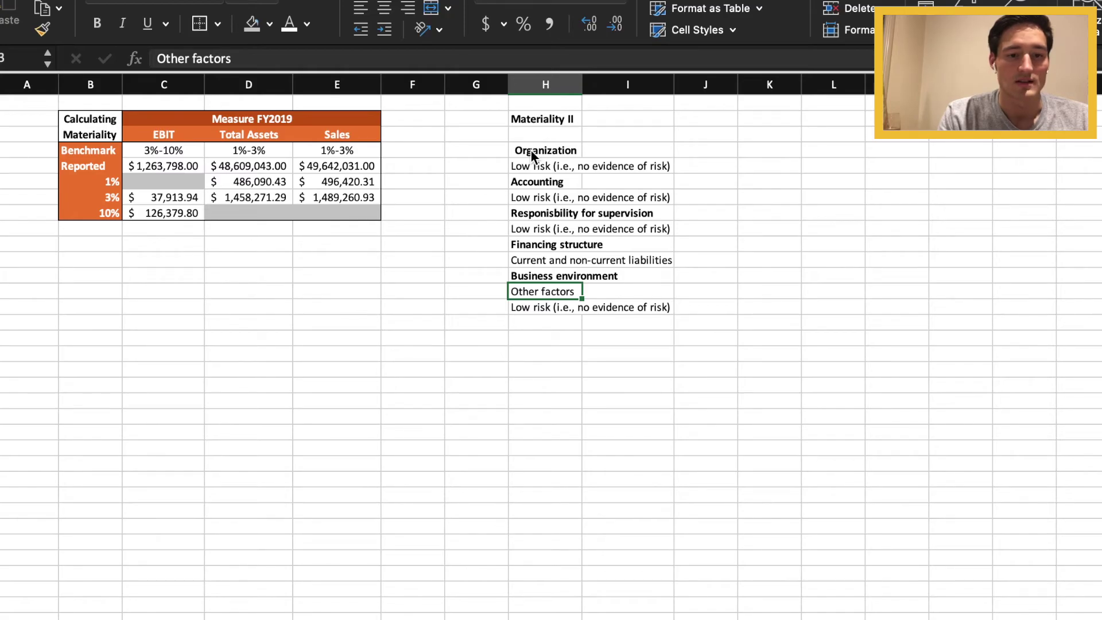
pyautogui.press('super+b')
pyautogui.press('Down')
pyautogui.press('Up')
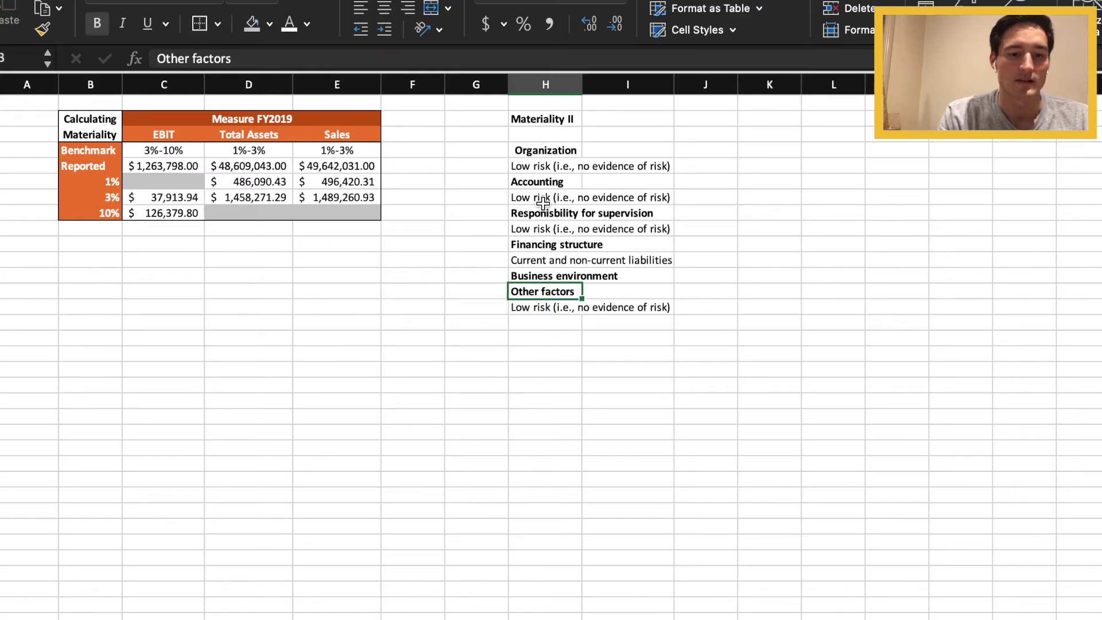
pyautogui.moveTo(555, 307)
pyautogui.mouseDown()
pyautogui.moveTo(553, 286)
pyautogui.moveTo(554, 302)
pyautogui.mouseUp()
# Paste the low-risk line under Business environment in H14
pyautogui.press('Up')
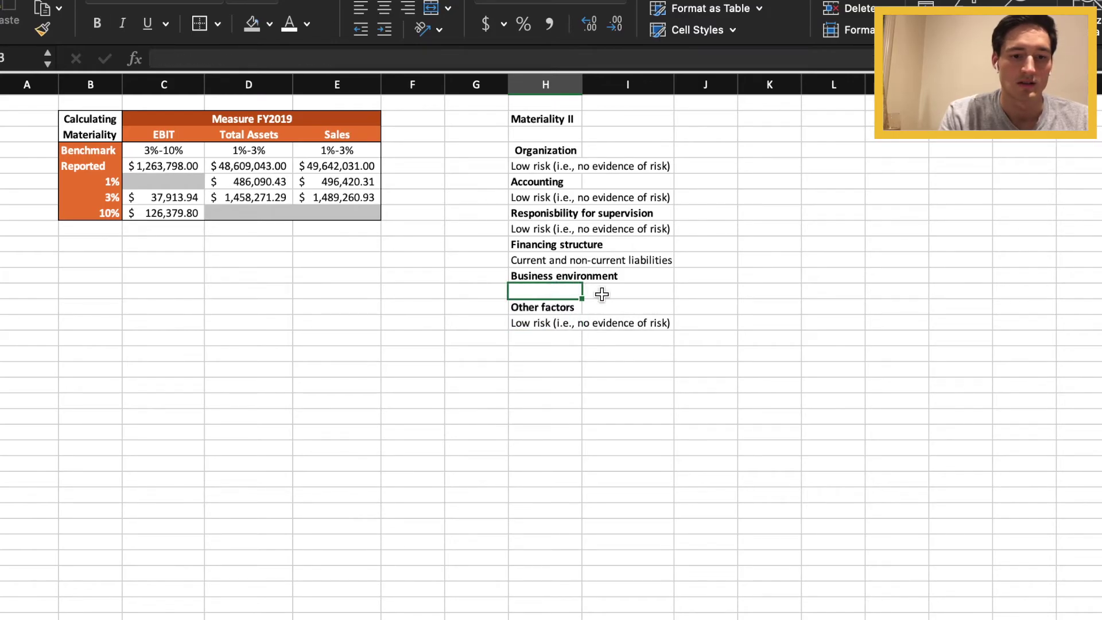
pyautogui.write('Low risk (i.e., no evidence of risk)')
pyautogui.press('Right')
pyautogui.press('Up')
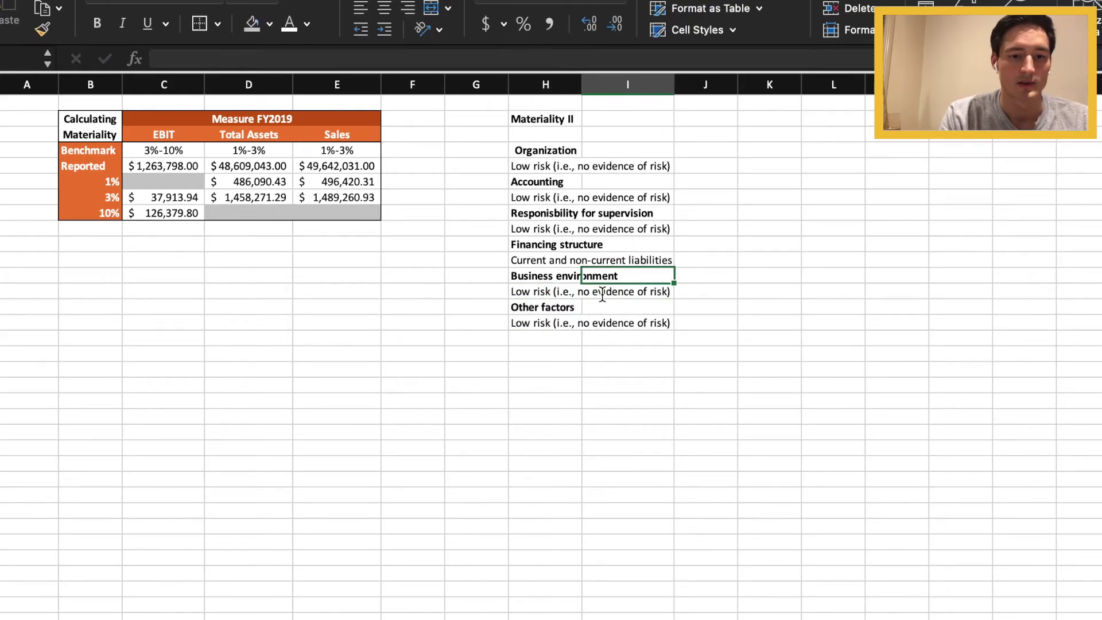
pyautogui.press('Up')
pyautogui.press('Up')
pyautogui.press('Up')
pyautogui.press('Up')
pyautogui.press('Up')
pyautogui.press('Up')
pyautogui.press('Up')
pyautogui.press('Up')
pyautogui.press('Left')
# Add a bold 'Benchmark' heading in J4
pyautogui.press('Up')
pyautogui.press('Right')
pyautogui.press('Right')
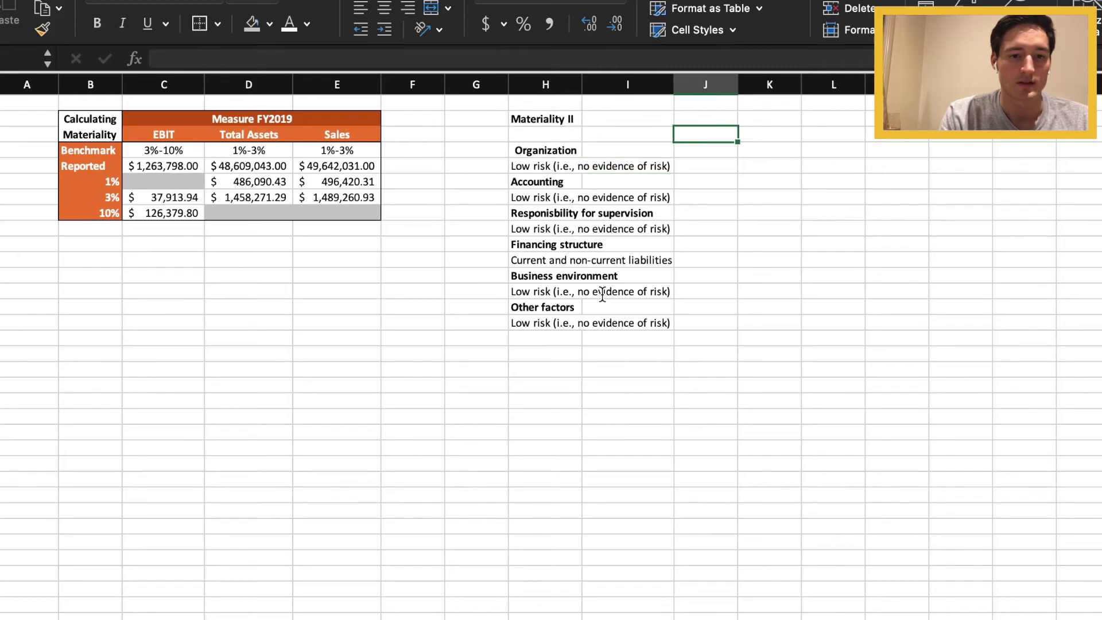
pyautogui.press('Down')
pyautogui.press('Down')
pyautogui.press('Up')
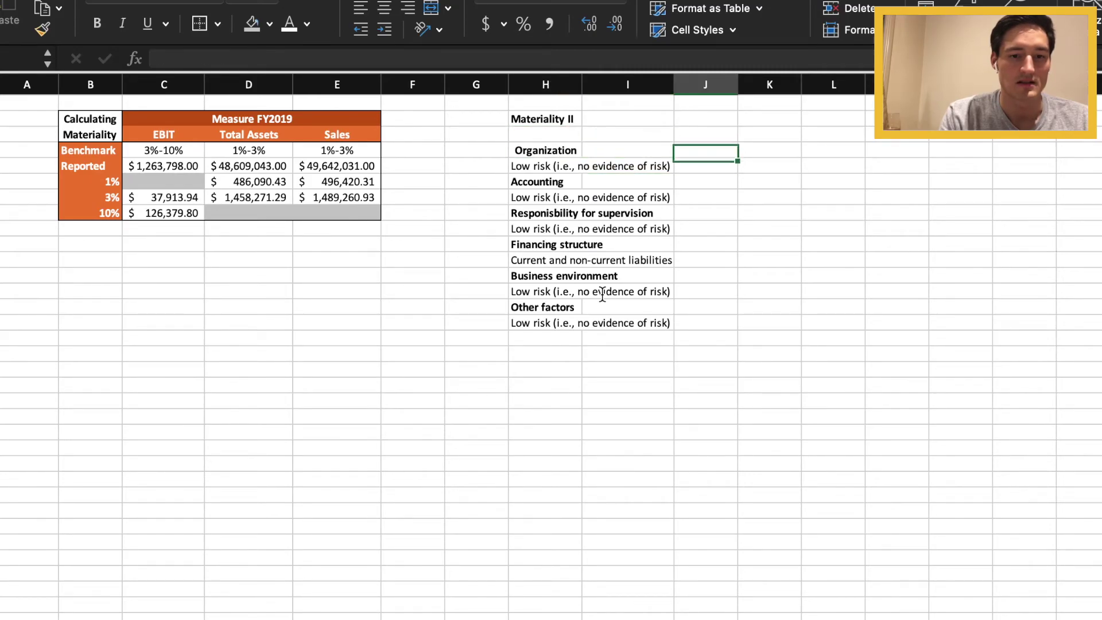
pyautogui.press('Down')
pyautogui.press('Up')
pyautogui.write('Bench')
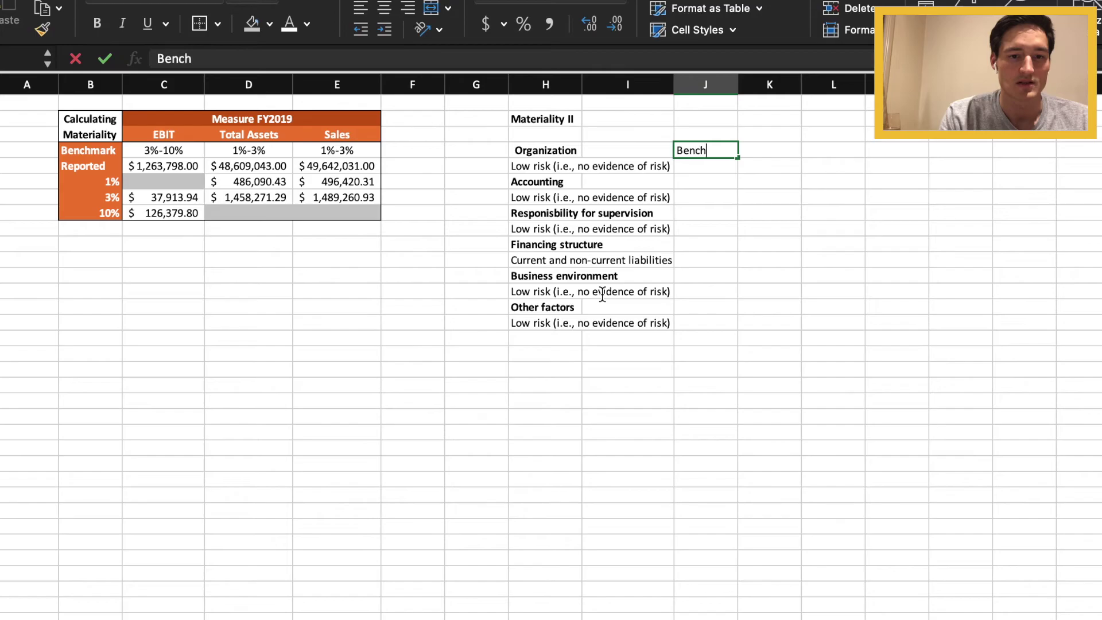
pyautogui.write('mark')
pyautogui.press('Up')
pyautogui.press('Right')
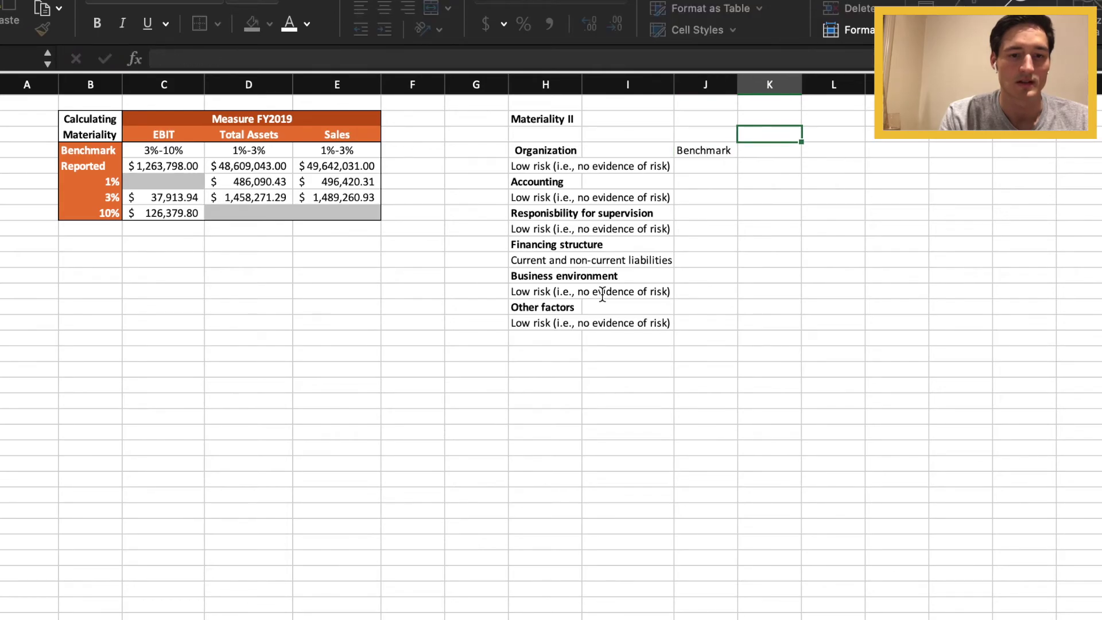
pyautogui.press('Left')
pyautogui.press('Down')
pyautogui.press('super+b')
# Enter 3% in J5 and copy it beside each remaining risk item in column J
pyautogui.press('Down')
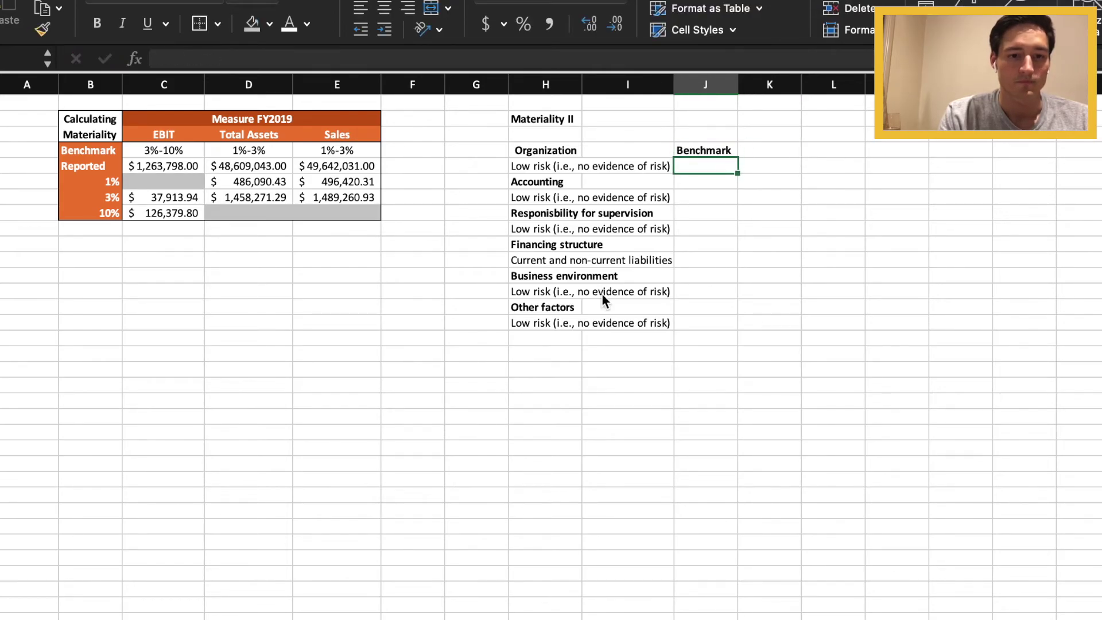
pyautogui.write('3%')
pyautogui.press('Return')
pyautogui.press('Up')
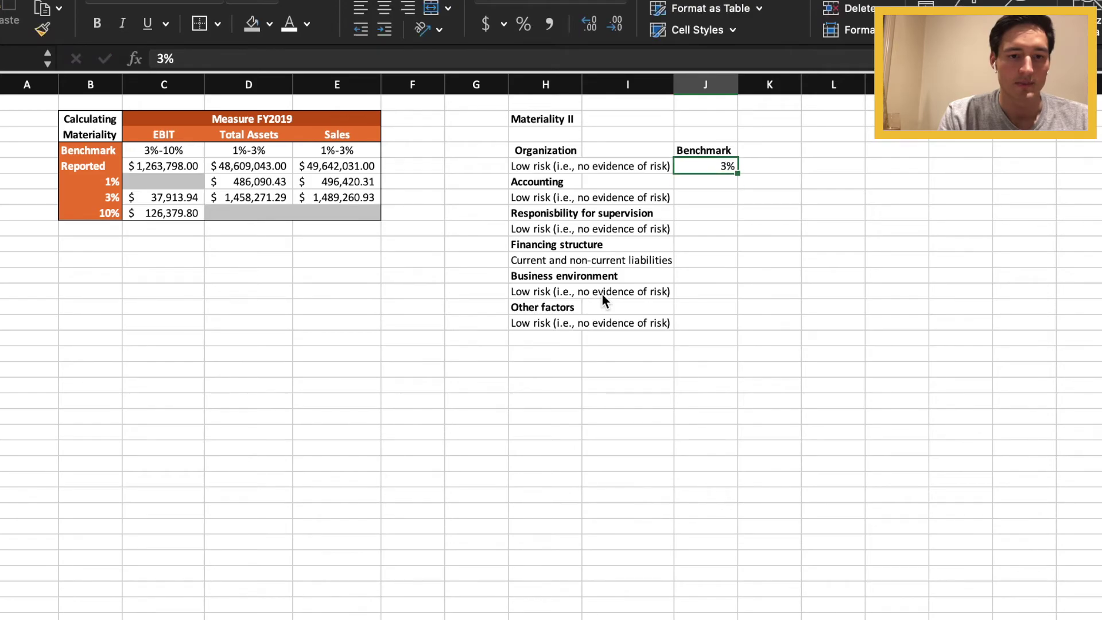
pyautogui.press('super+c')
pyautogui.press('Down')
pyautogui.press('Down')
pyautogui.press('super+v')
pyautogui.press('Down')
pyautogui.press('super+v')
pyautogui.press('Down')
pyautogui.press('Down')
pyautogui.press('super+v')
pyautogui.press('Down')
pyautogui.press('Down')
pyautogui.press('super+v')
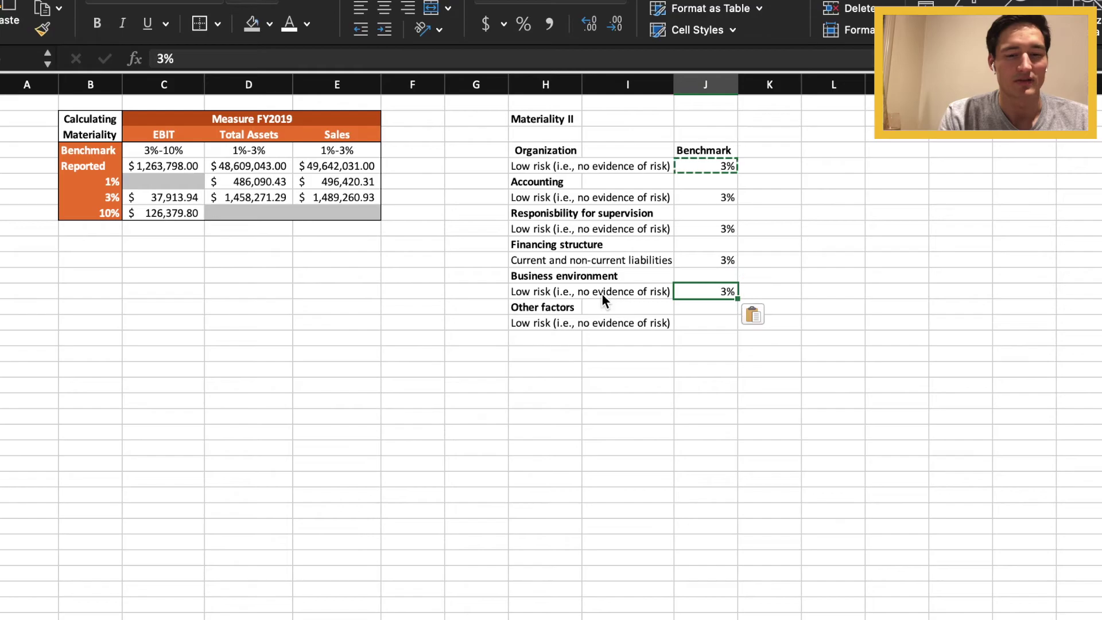
# Type 'A feasible benchmark should be around 3%' in H17 below the risk list
pyautogui.press('Down')
pyautogui.press('Down')
pyautogui.press('super+v')
pyautogui.press('Down')
pyautogui.press('Left')
pyautogui.press('Down')
pyautogui.press('Left')
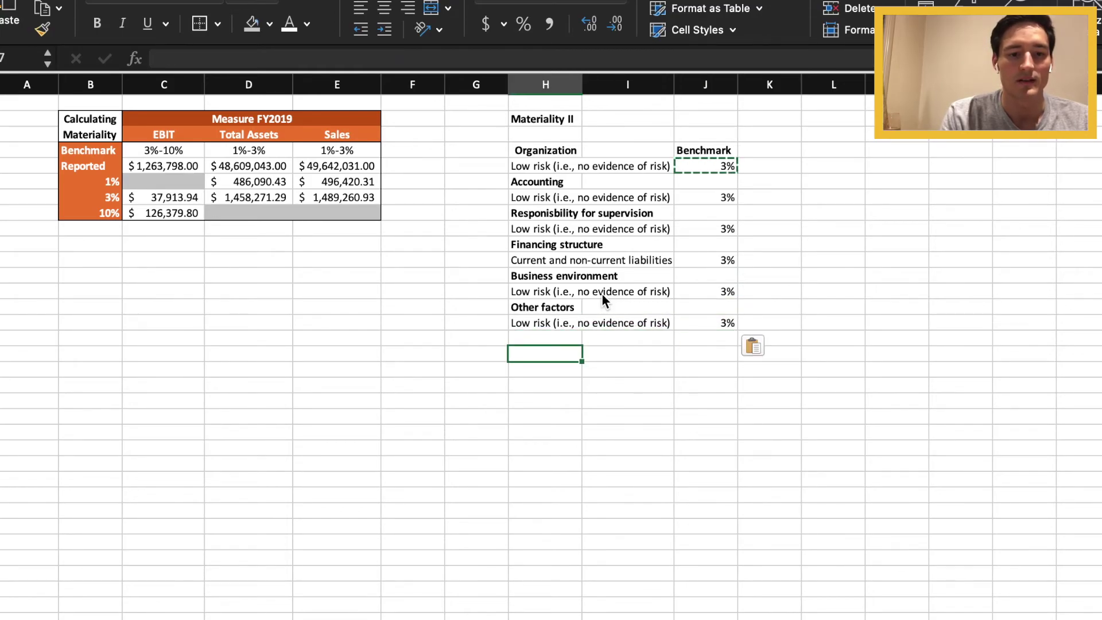
pyautogui.write('A fe')
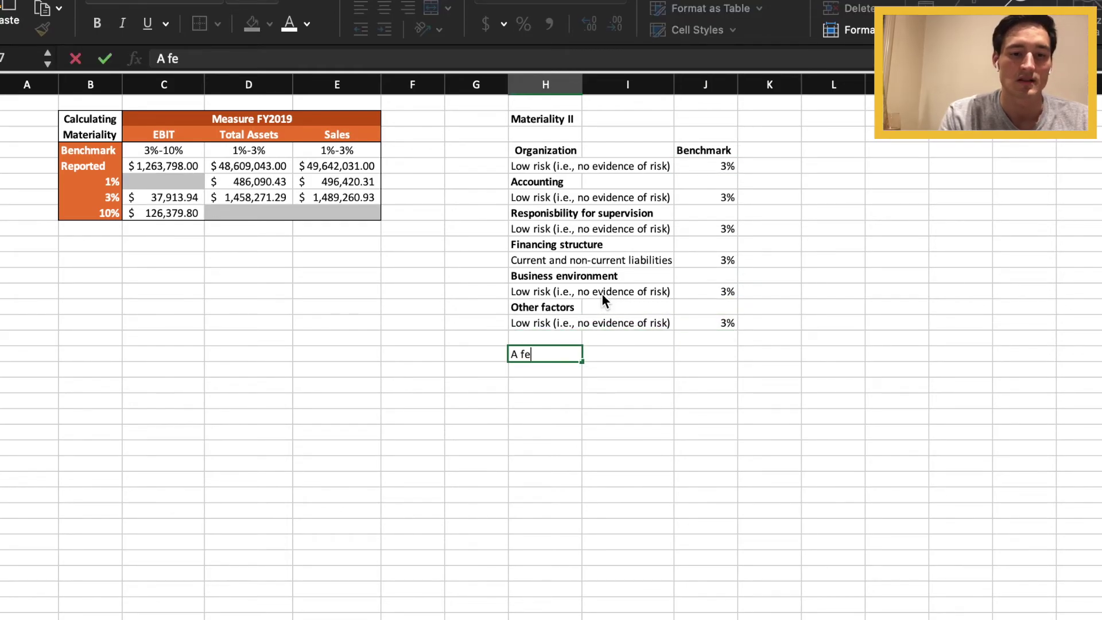
pyautogui.write('asible bench')
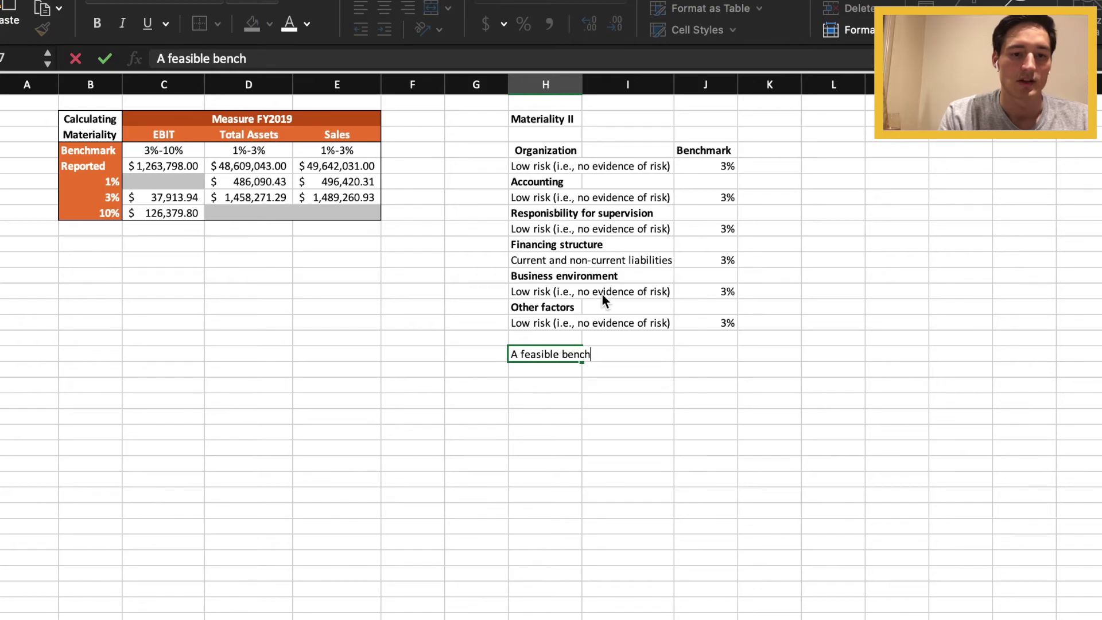
pyautogui.write('mark shou')
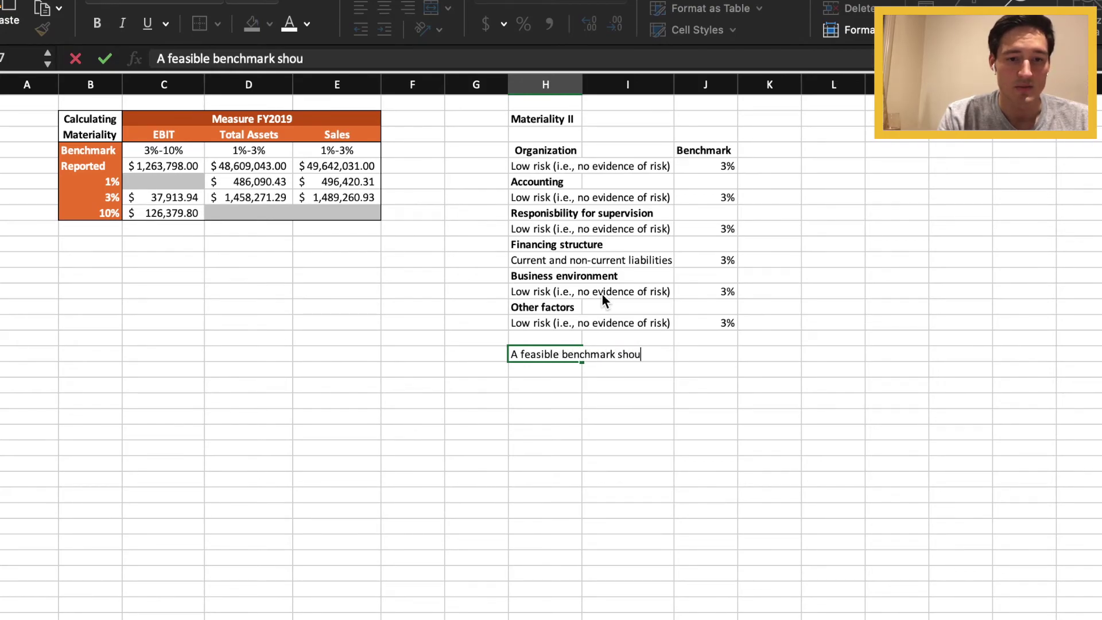
pyautogui.write('ld be around 3%')
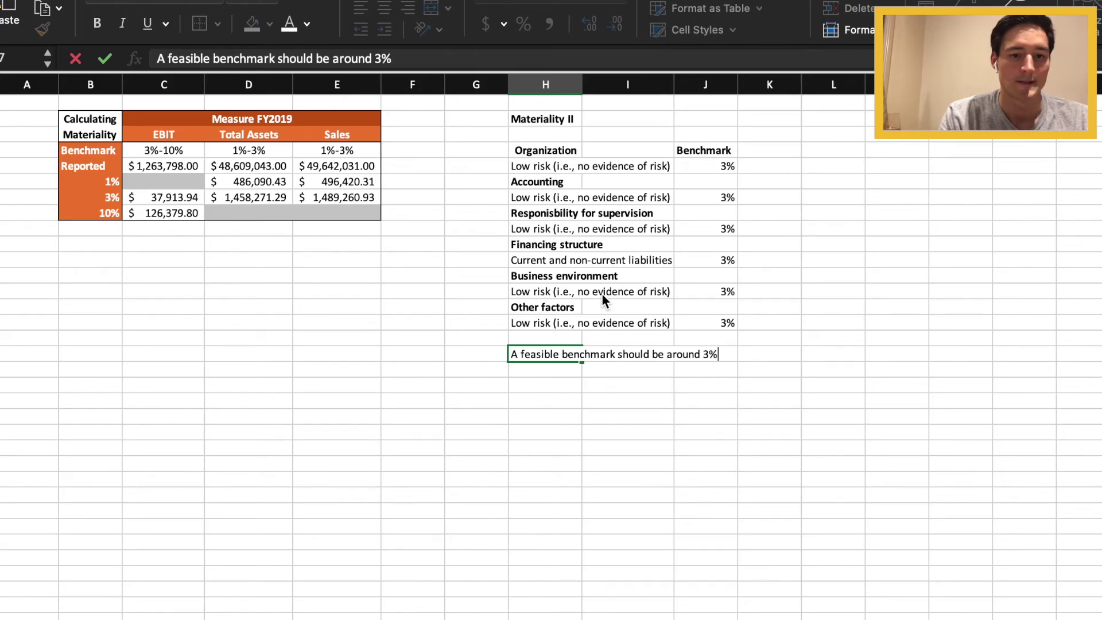
# Bold the H17 conclusion sentence, then select the materiality table B2:E8
pyautogui.press('Return')
pyautogui.press('Up')
pyautogui.press('super+b')
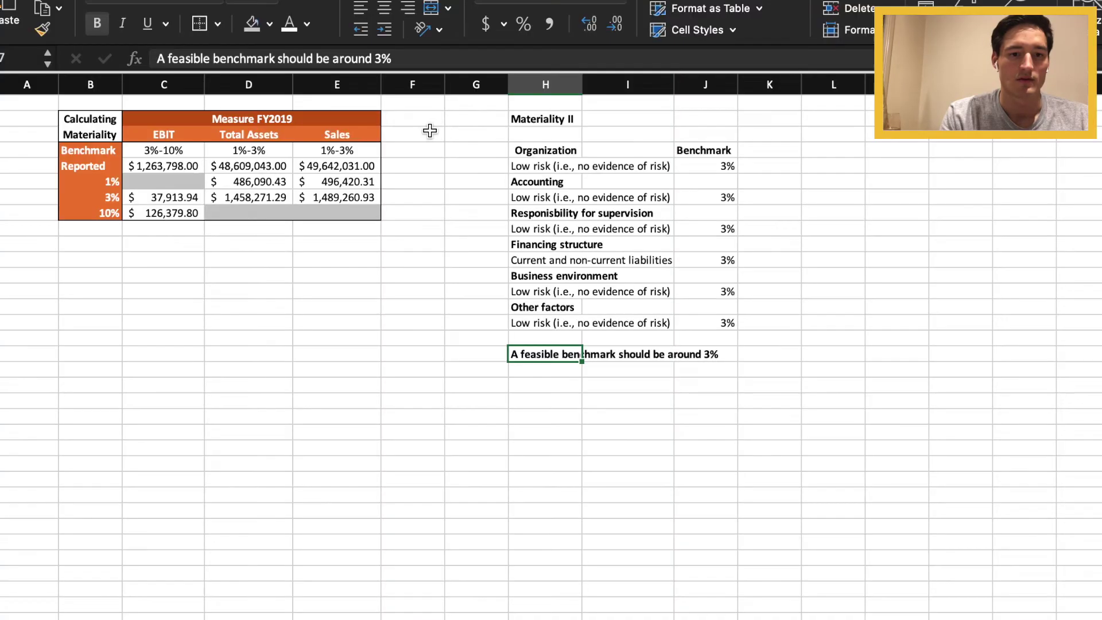
pyautogui.moveTo(118, 127); pyautogui.dragTo(374, 213)
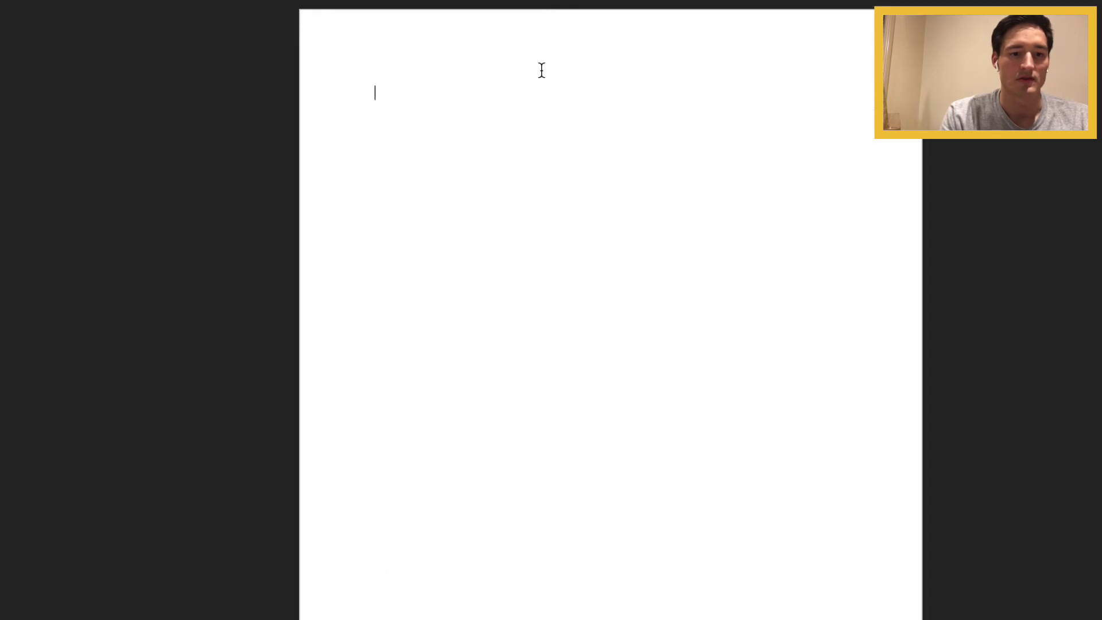
# Paste the materiality table into Word, centre it, and widen the Sales, Total Assets and EBIT columns
pyautogui.hotkey('ctrl', 'v')
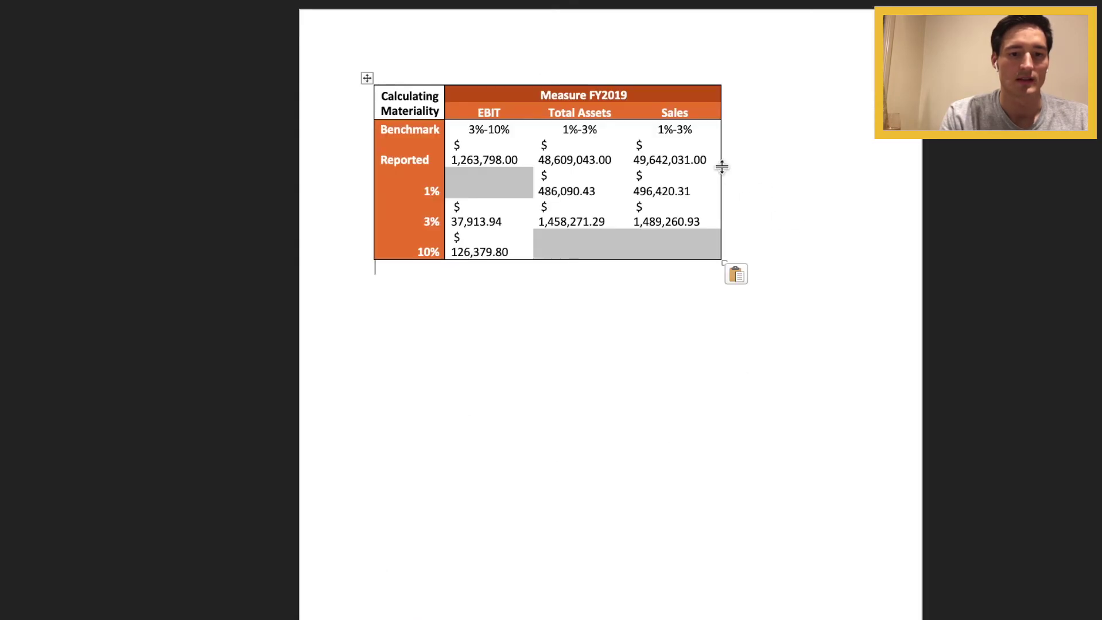
pyautogui.moveTo(367, 78); pyautogui.dragTo(431, 84)
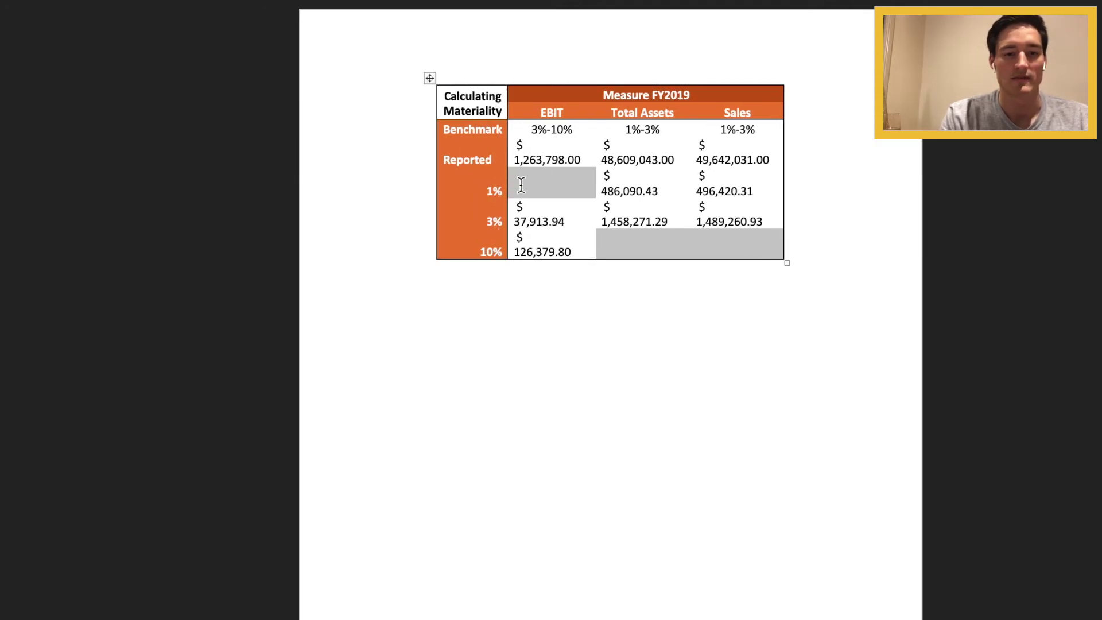
pyautogui.moveTo(783, 106); pyautogui.dragTo(813, 109)
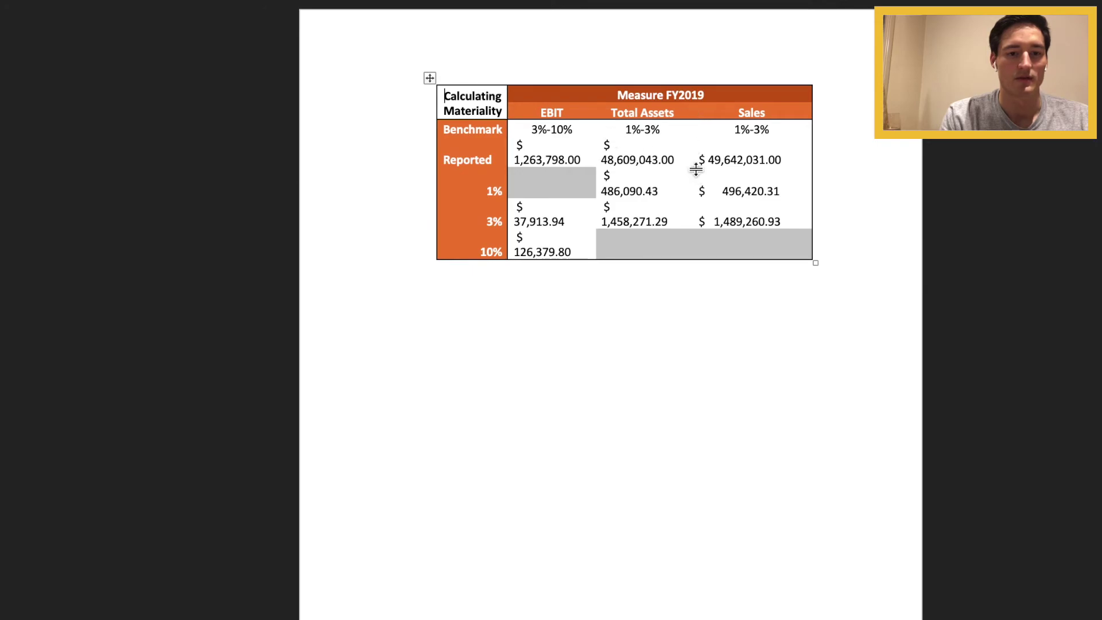
pyautogui.click(700, 129)
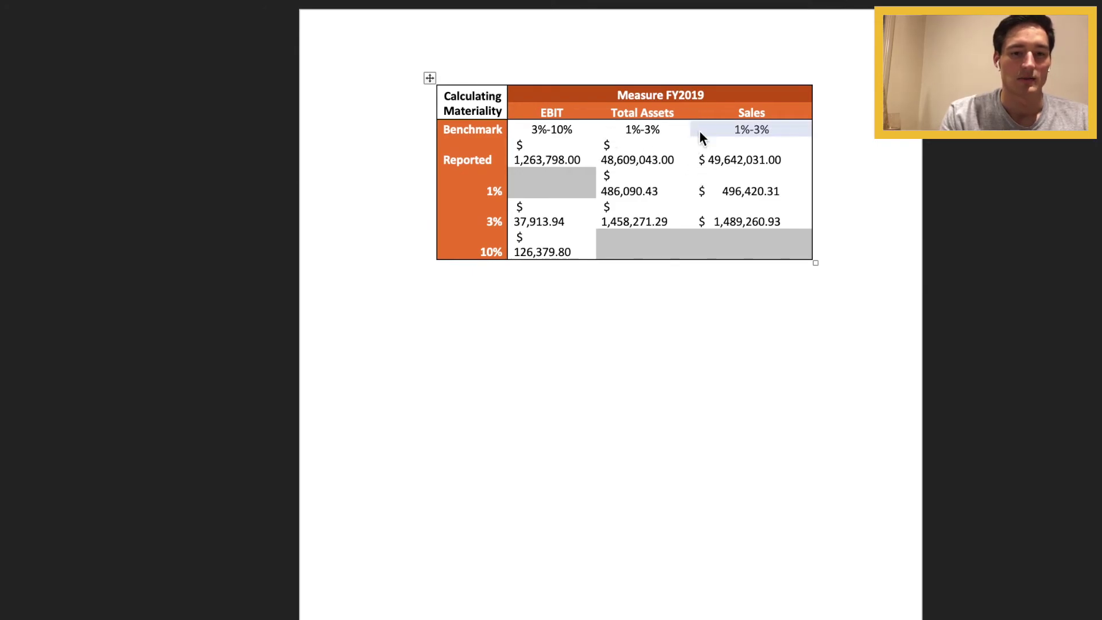
pyautogui.click(687, 131)
pyautogui.moveTo(691, 130); pyautogui.dragTo(715, 130)
pyautogui.moveTo(597, 141); pyautogui.dragTo(605, 140)
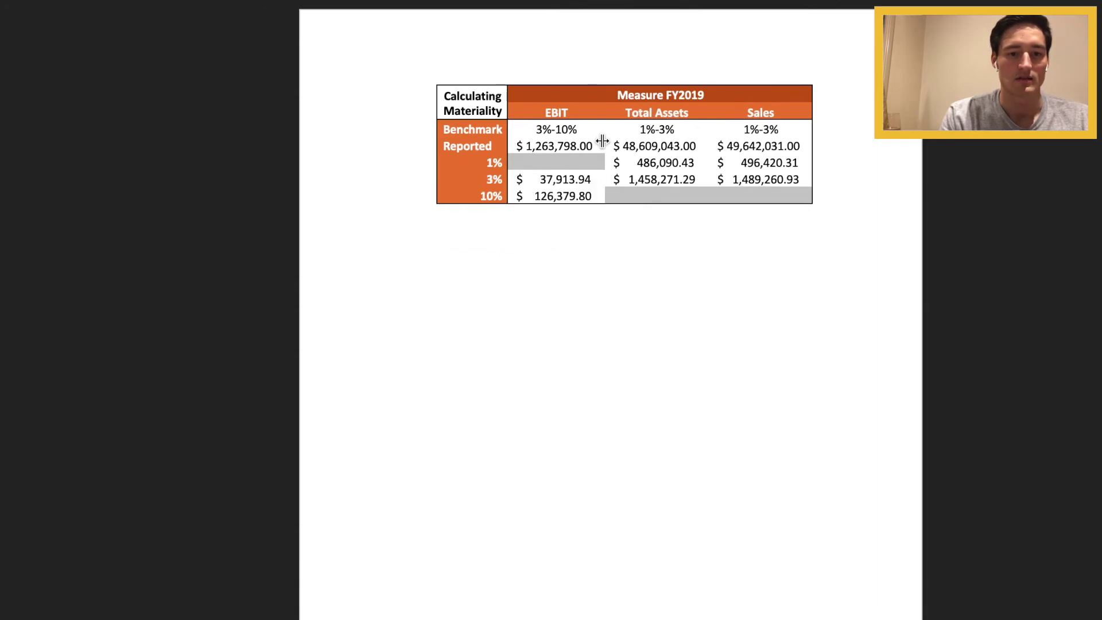
# Nudge the table slightly left, then copy the Materiality II list with its benchmarks
pyautogui.click(424, 75)
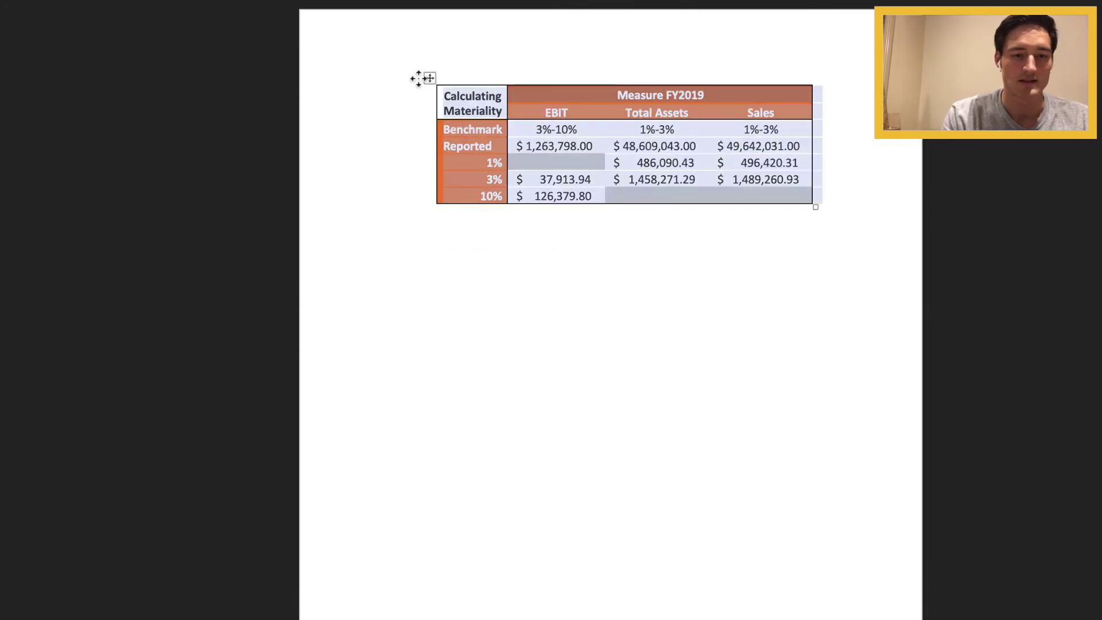
pyautogui.click(447, 254)
pyautogui.moveTo(430, 77); pyautogui.dragTo(410, 74)
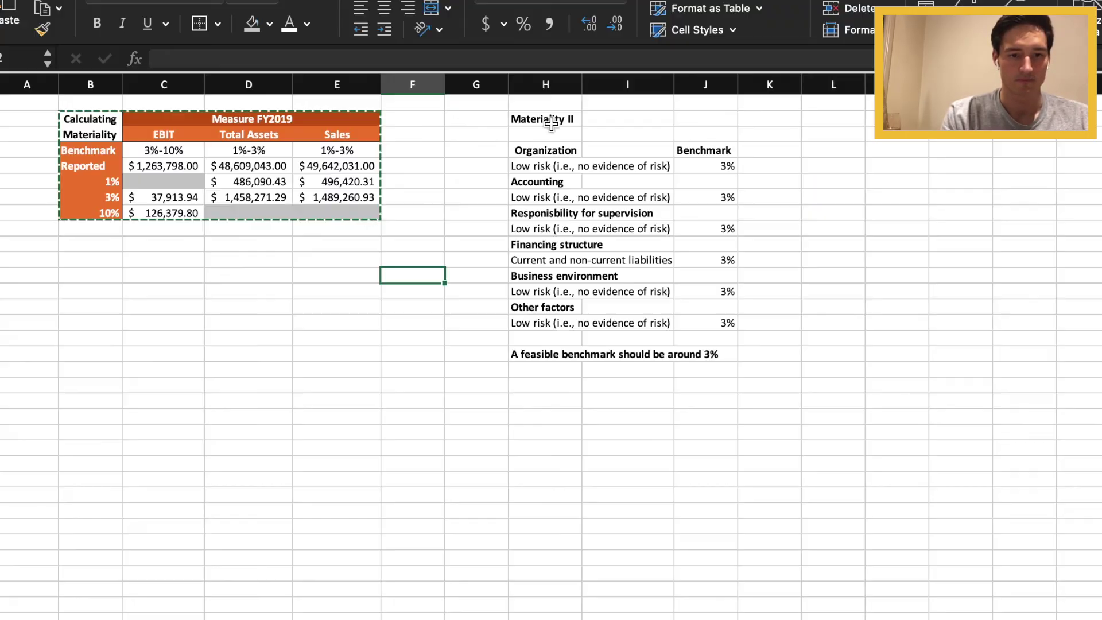
pyautogui.moveTo(551, 124); pyautogui.dragTo(735, 362)
pyautogui.press('super+c')
# Paste the Materiality II block below the table and widen its first and label columns
pyautogui.press('super+v')
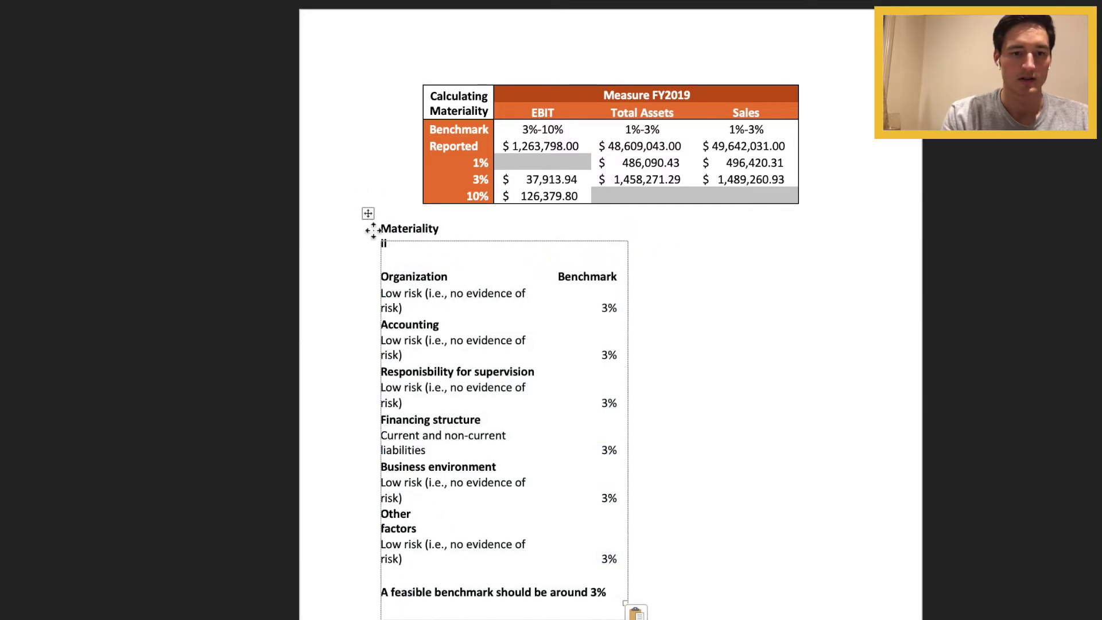
pyautogui.moveTo(450, 233); pyautogui.dragTo(456, 236)
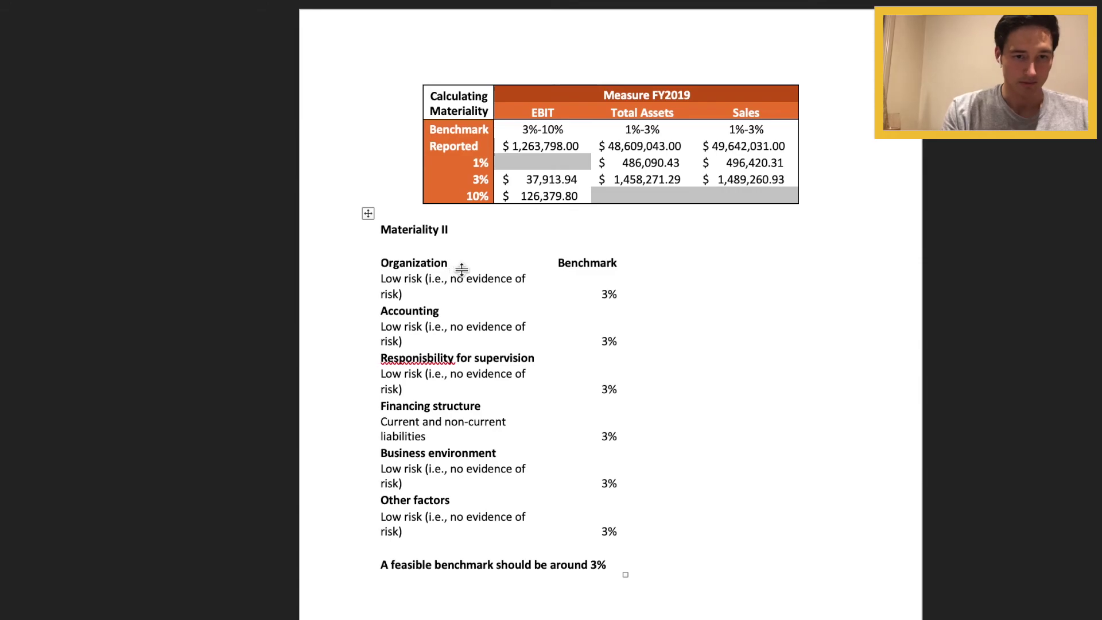
pyautogui.moveTo(559, 275)
pyautogui.mouseDown()
pyautogui.moveTo(593, 278)
pyautogui.moveTo(580, 274)
pyautogui.mouseUp()
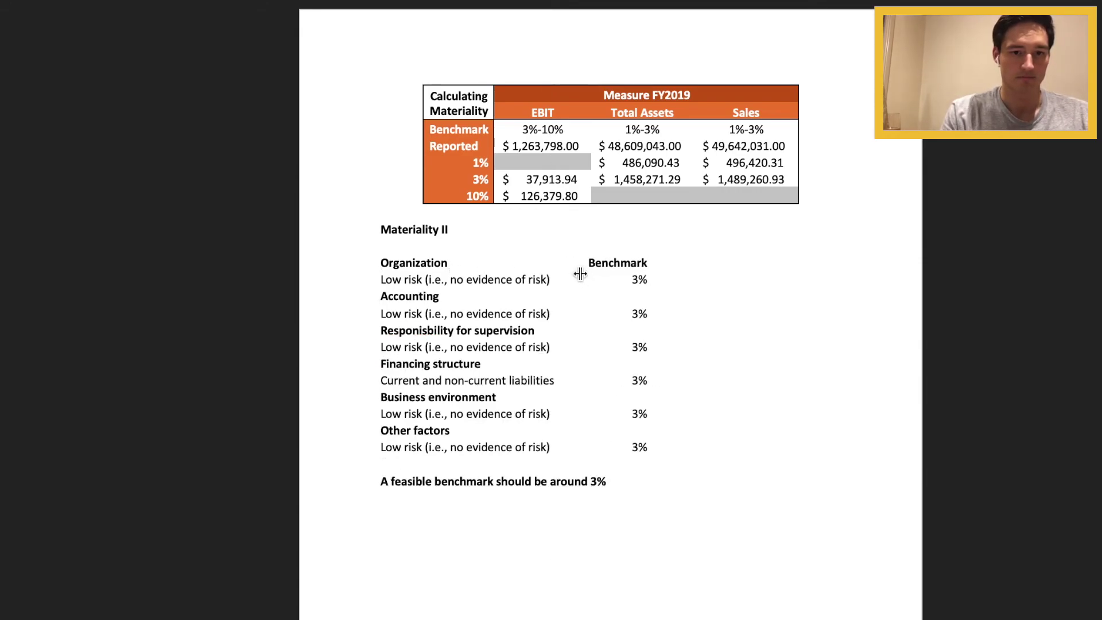